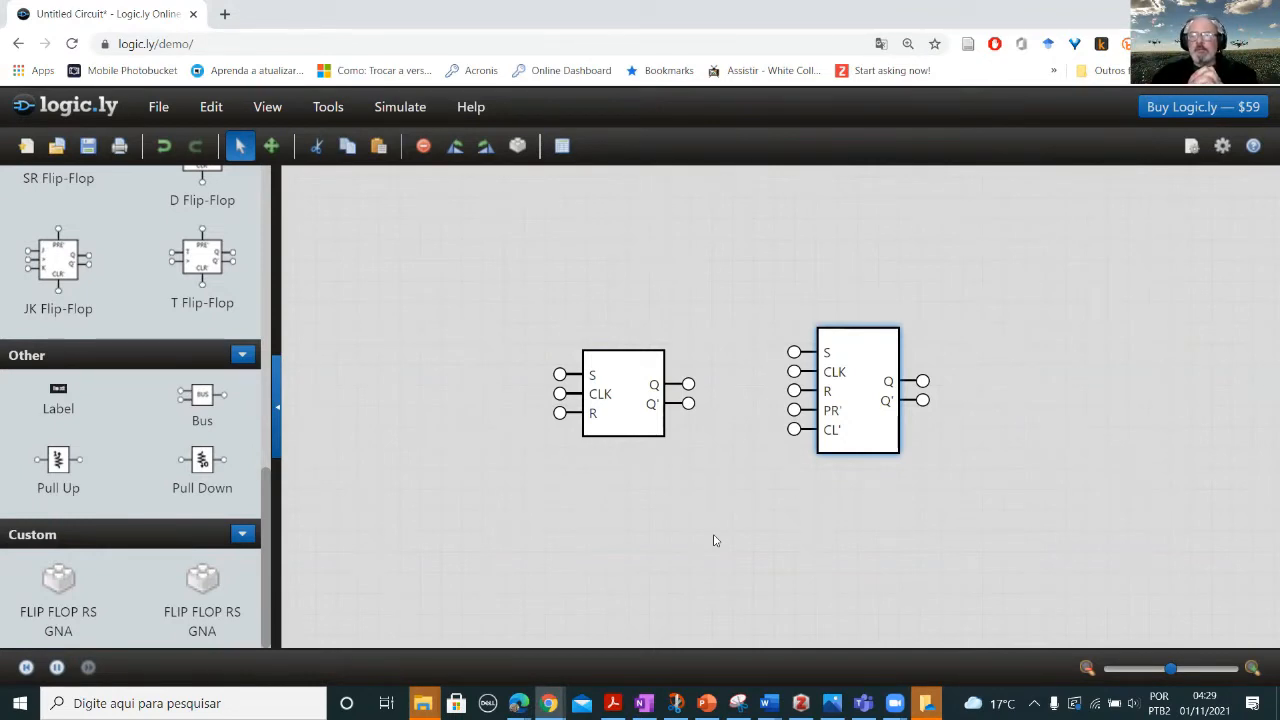
Wire the first flip-flop's Q to the second flip-flop's S input, and its Q' to the second's R input.
left_click(702, 499)
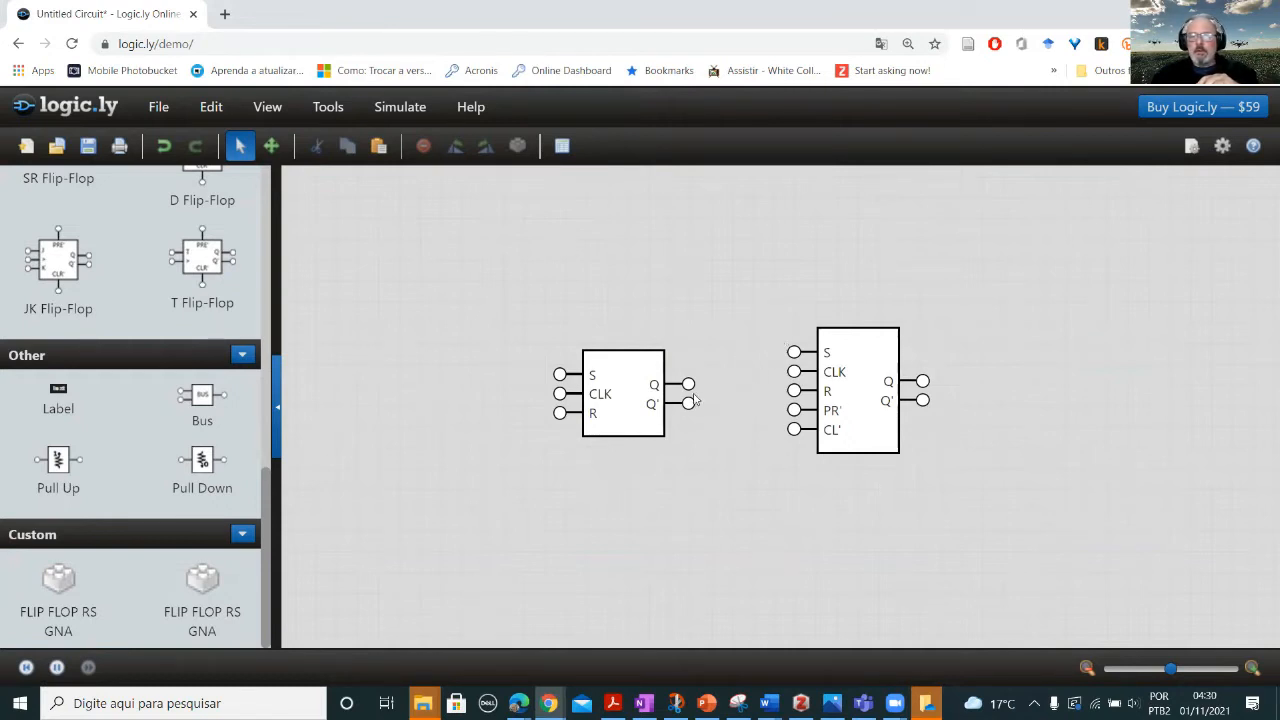
left_click_drag(688, 384, 798, 354)
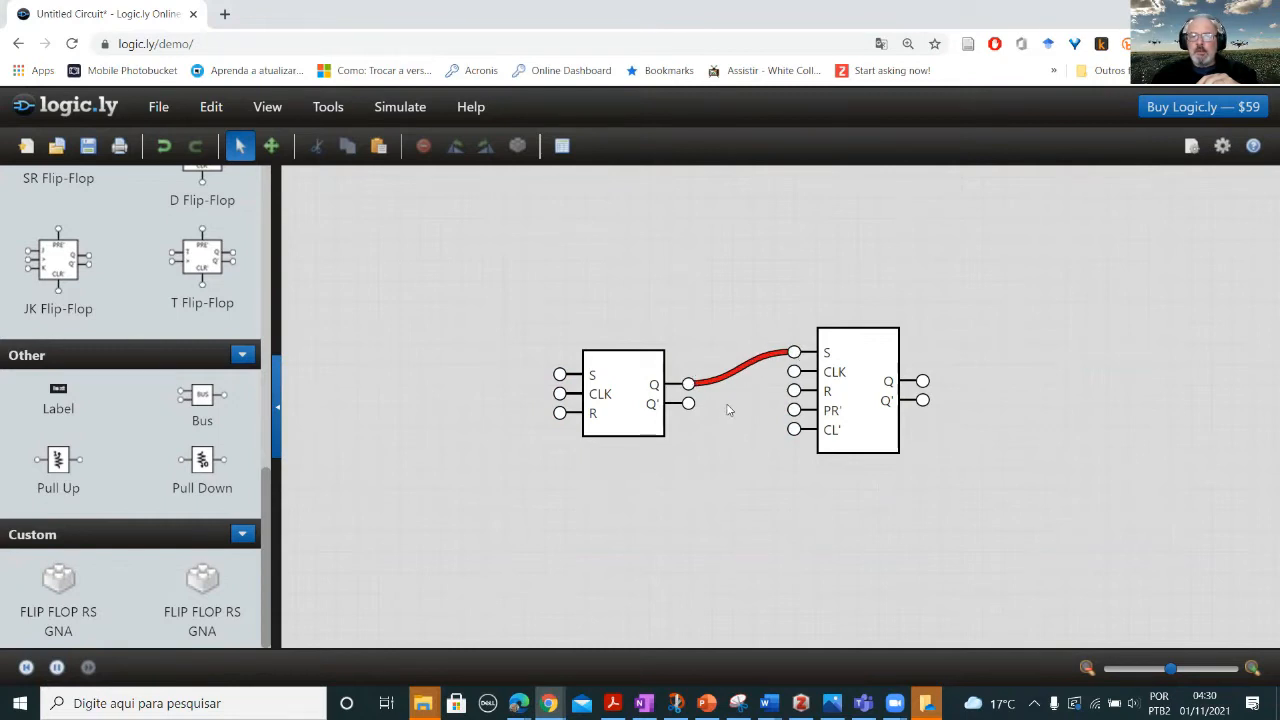
left_click_drag(688, 403, 797, 396)
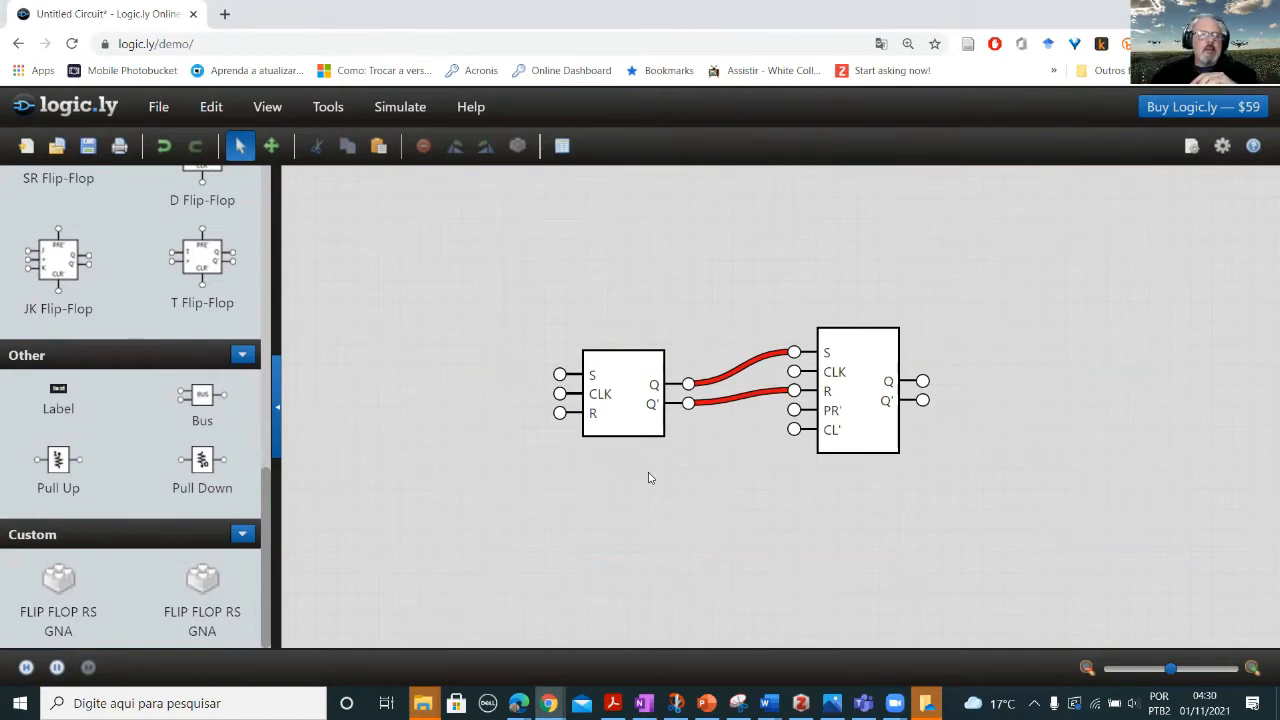
Add a toggle switch below and to the left of the first flip-flop, with the export name CLK.
scroll(183, 349, "up", 3)
scroll(183, 349, "up", 5)
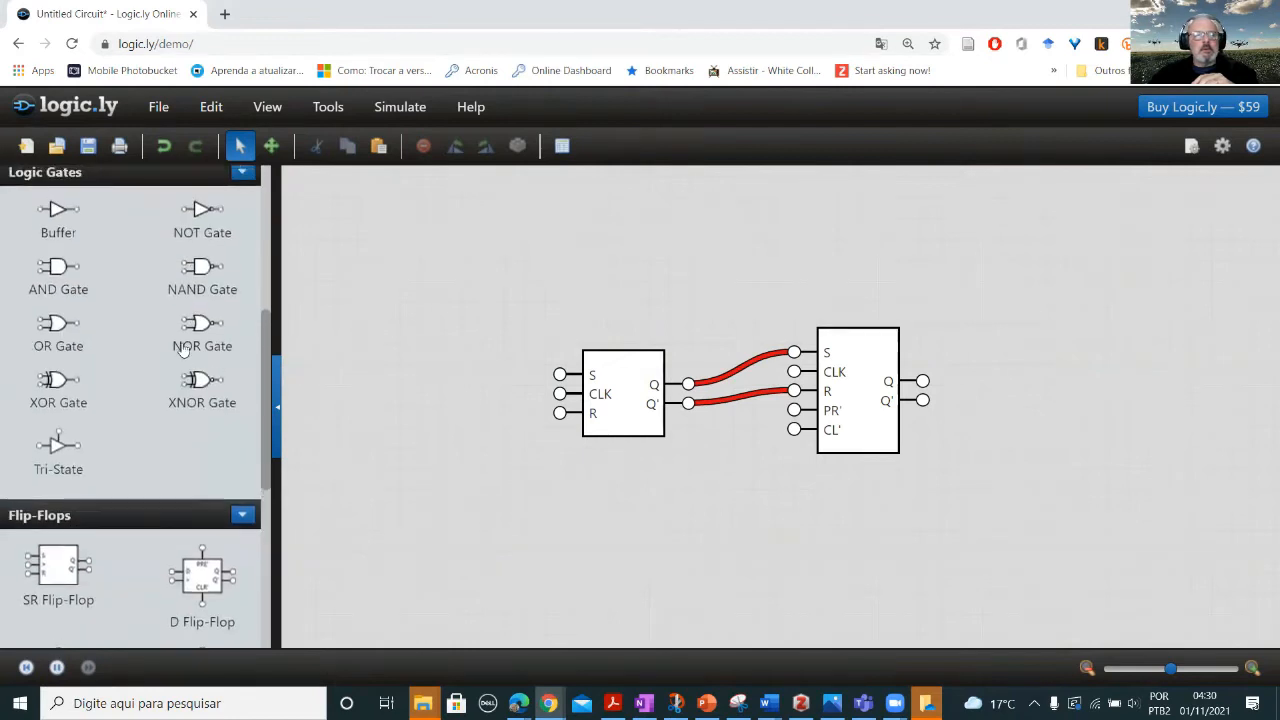
left_click_drag(55, 228, 437, 530)
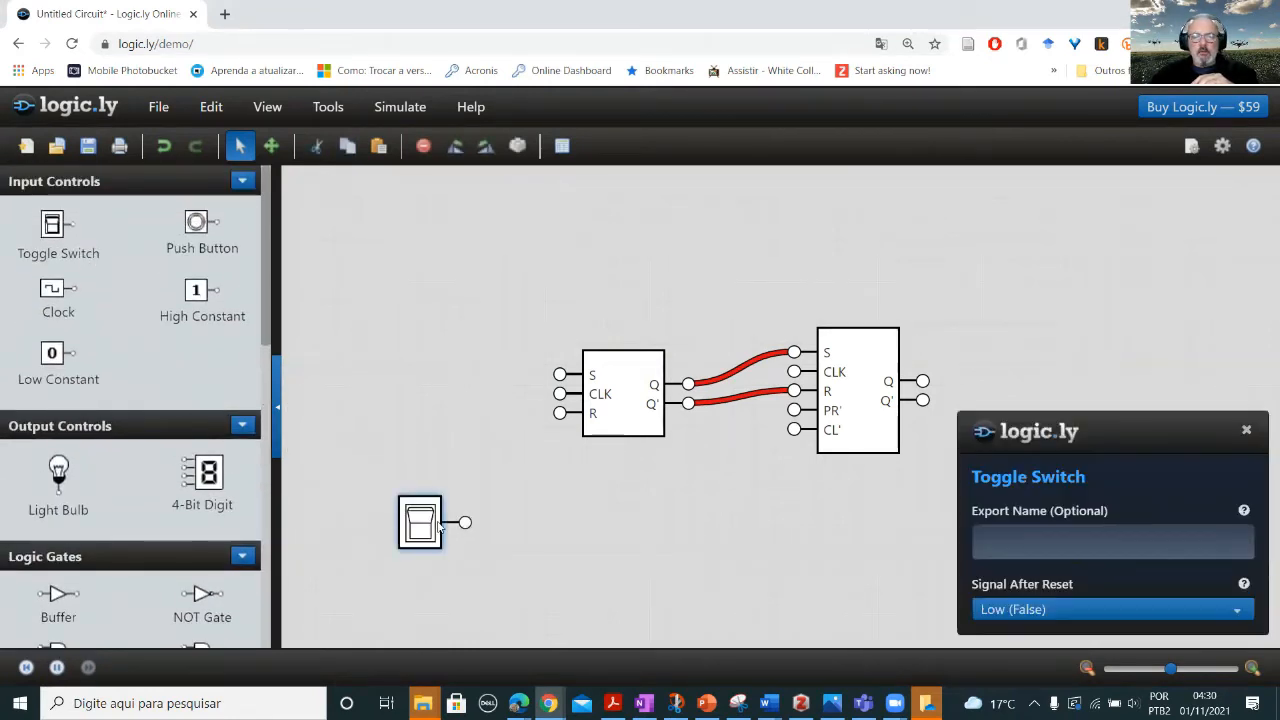
left_click(1013, 540)
type("clk")
key("BackSpace")
key("BackSpace")
type("LK")
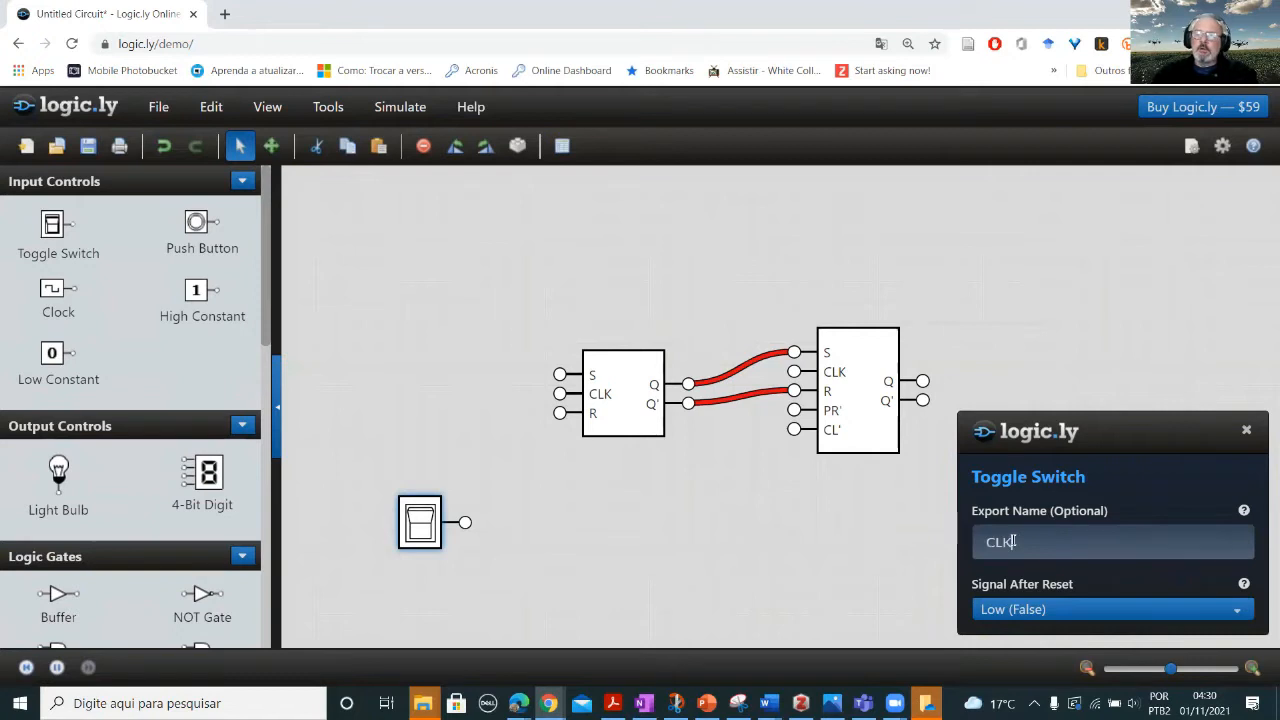
left_click(778, 531)
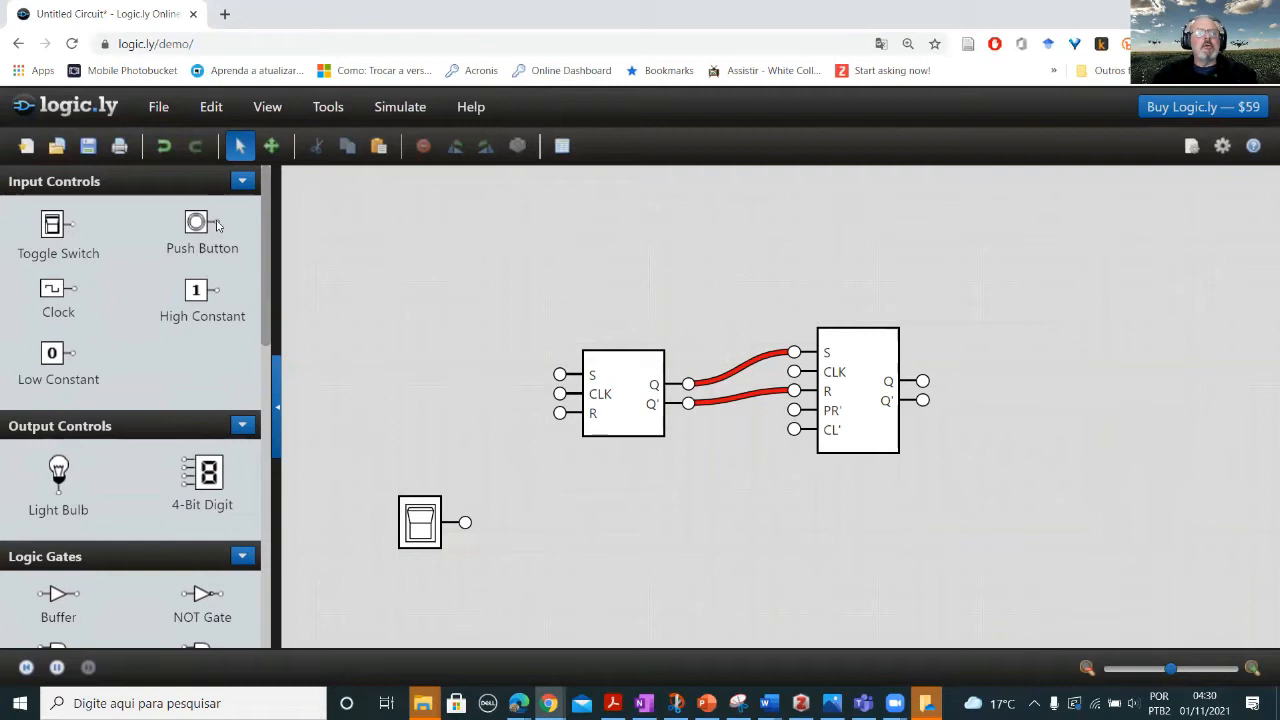
Try to wire the CLK toggle switch to the CLK inputs of the flip-flops.
left_click(268, 148)
left_click(242, 148)
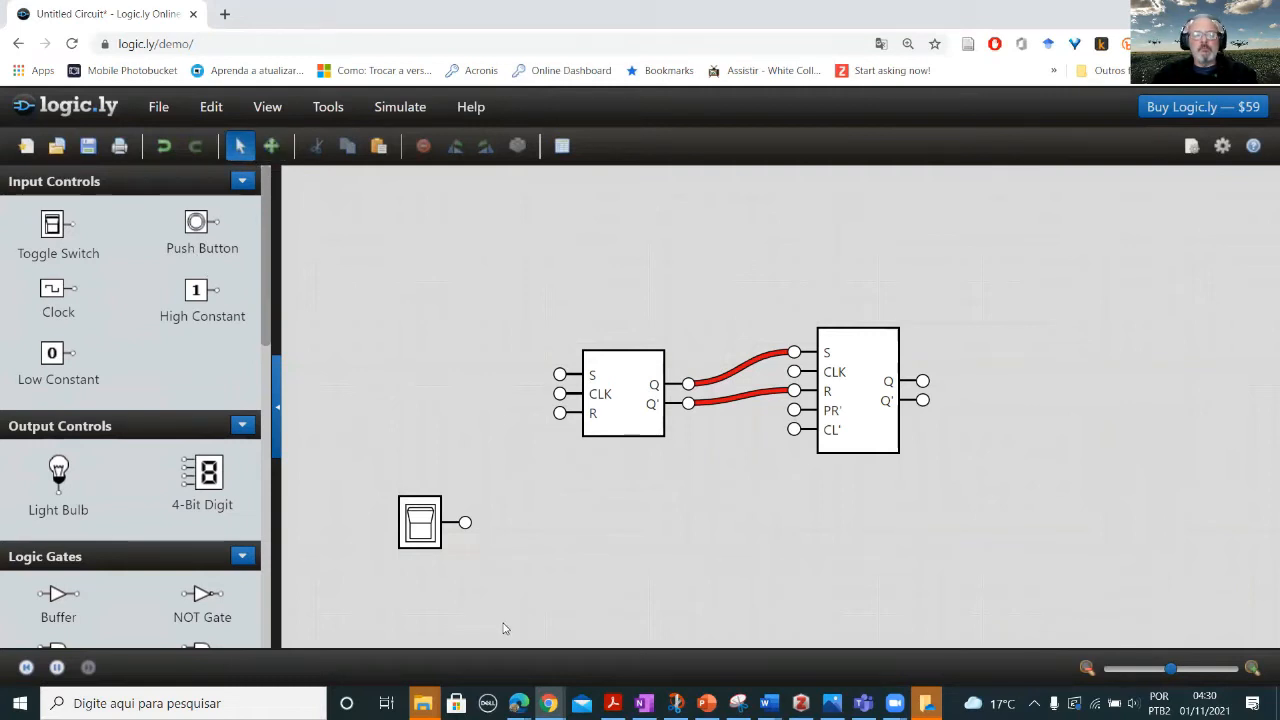
left_click_drag(467, 522, 517, 490)
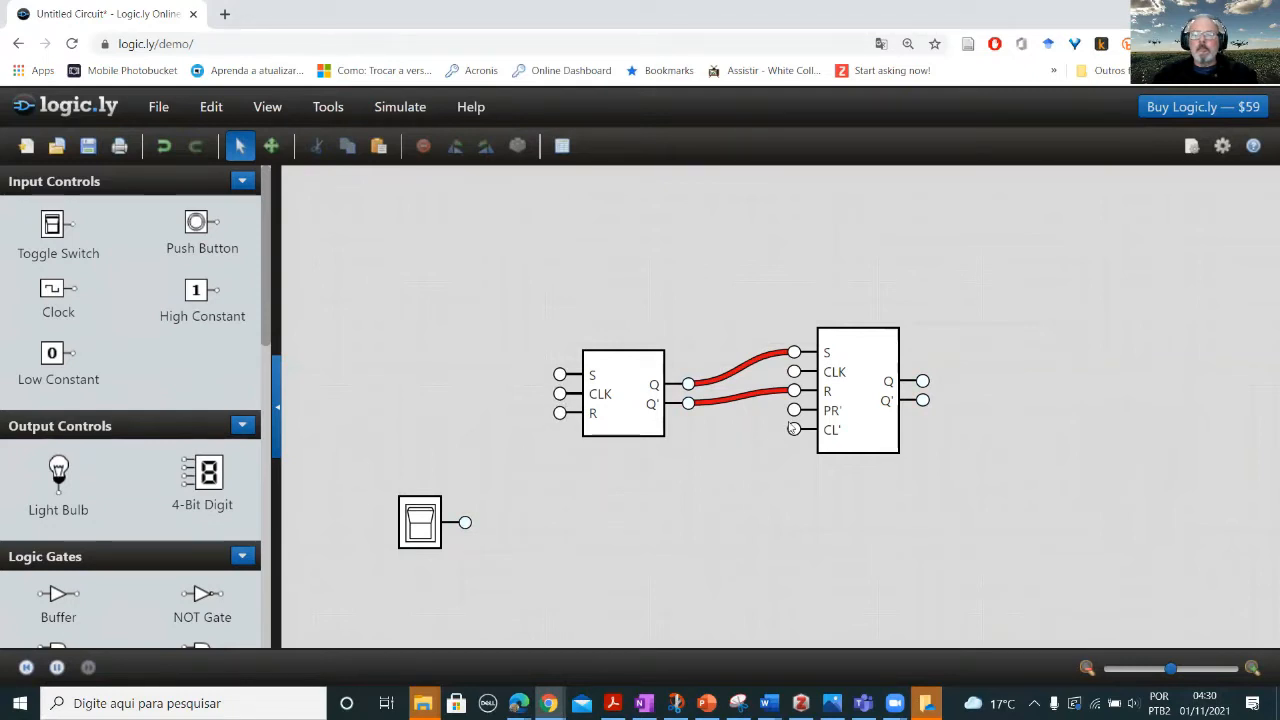
left_click_drag(794, 371, 470, 530)
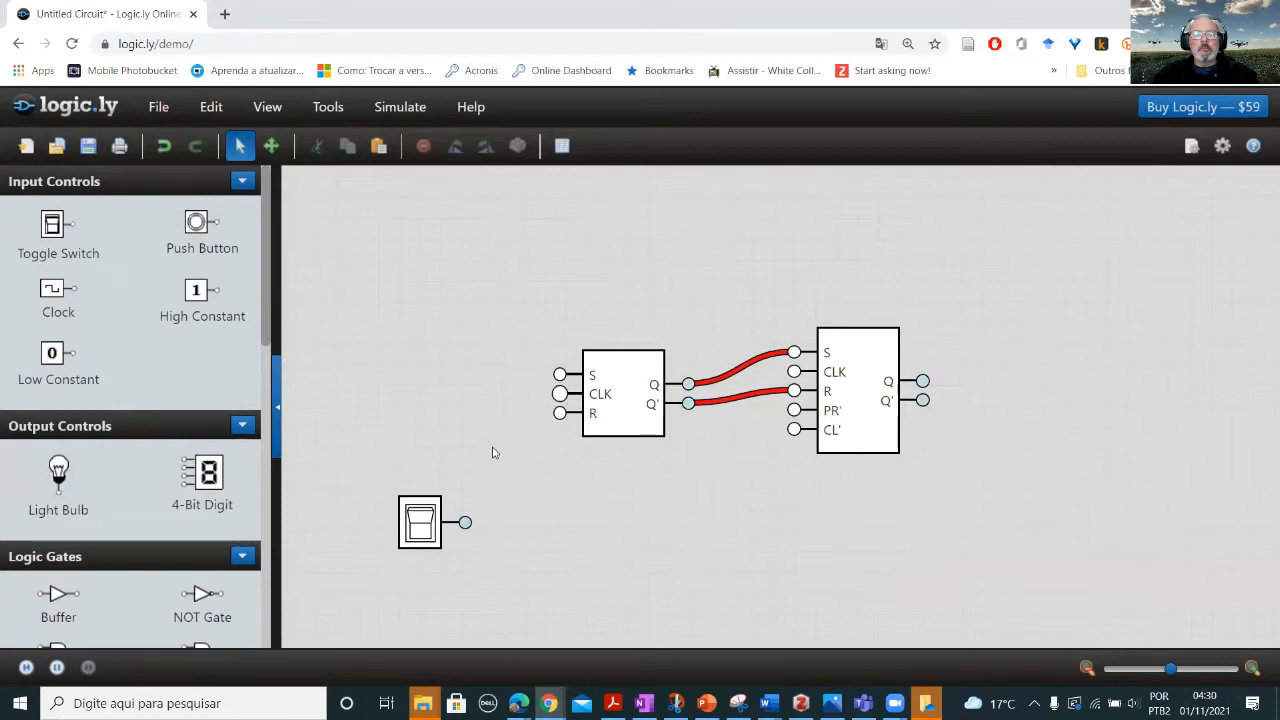
left_click(462, 526)
Connect the CLK toggle switch's output to the first flip-flop's CLK input.
scroll(588, 526, "down", 3, "ctrl")
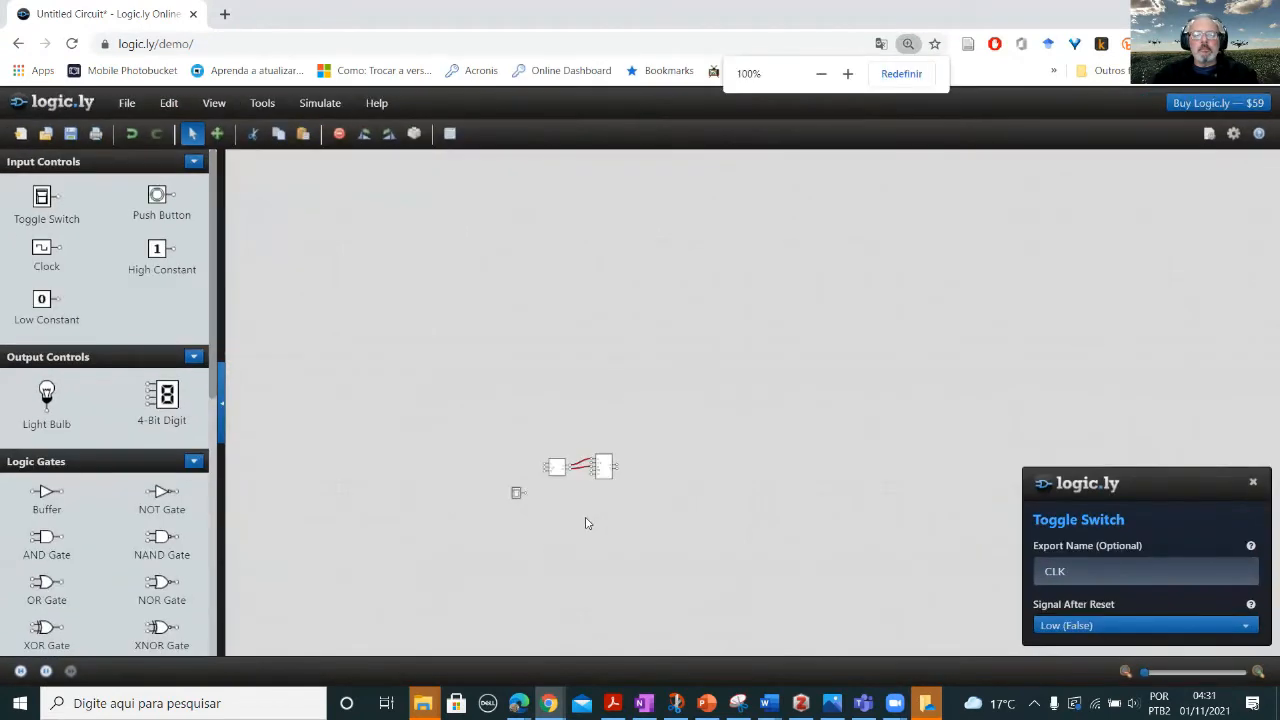
scroll(545, 512, "up", 1, "ctrl")
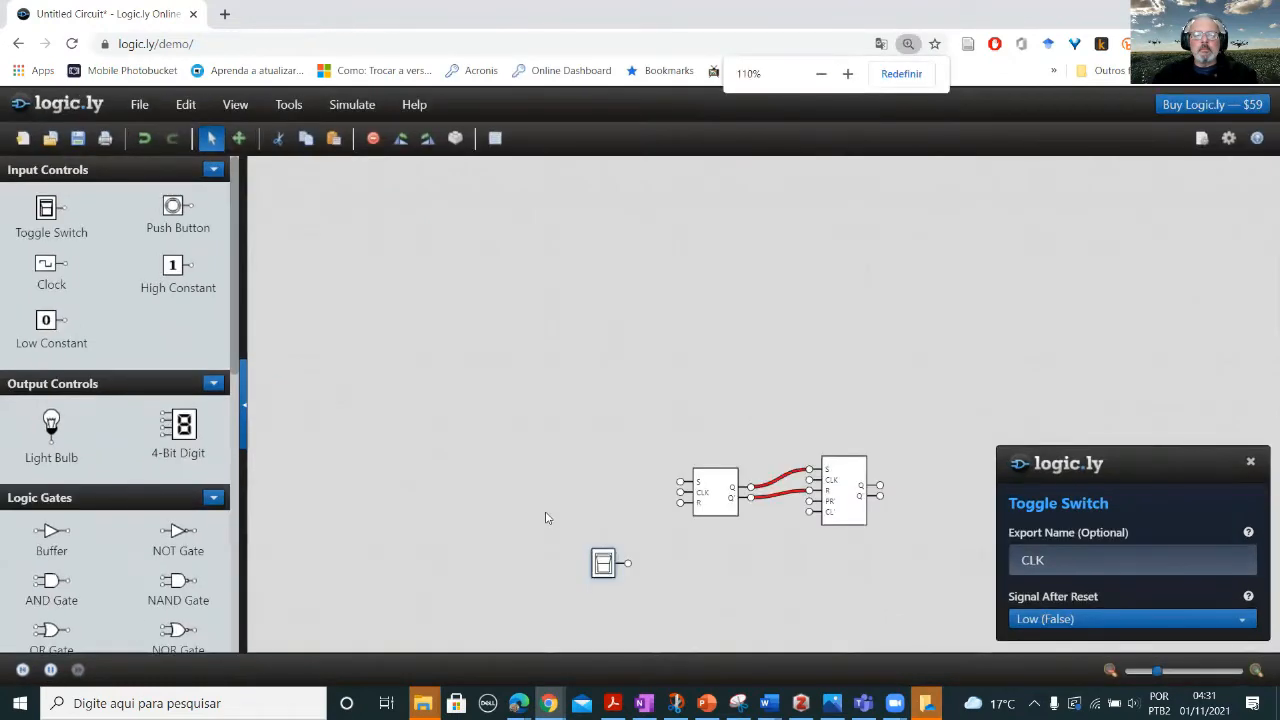
scroll(545, 517, "up", 1, "ctrl")
left_click_drag(651, 520, 494, 402)
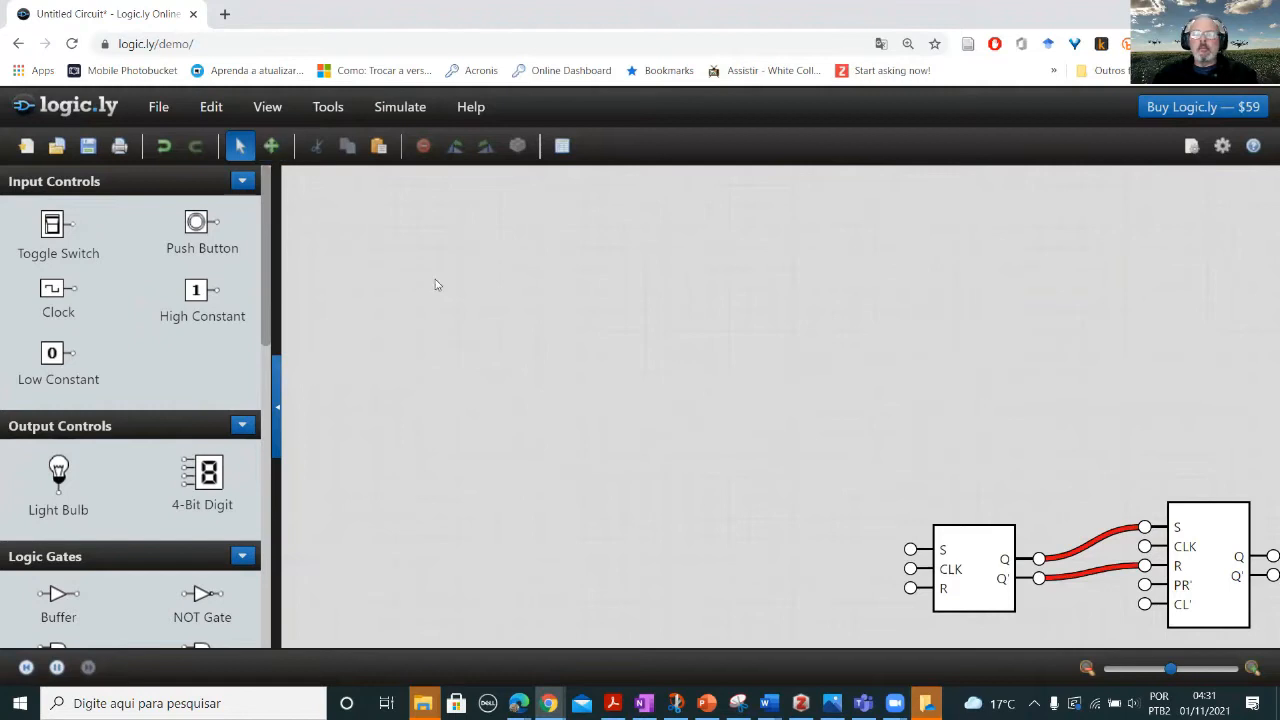
scroll(435, 285, "down", 1, "ctrl")
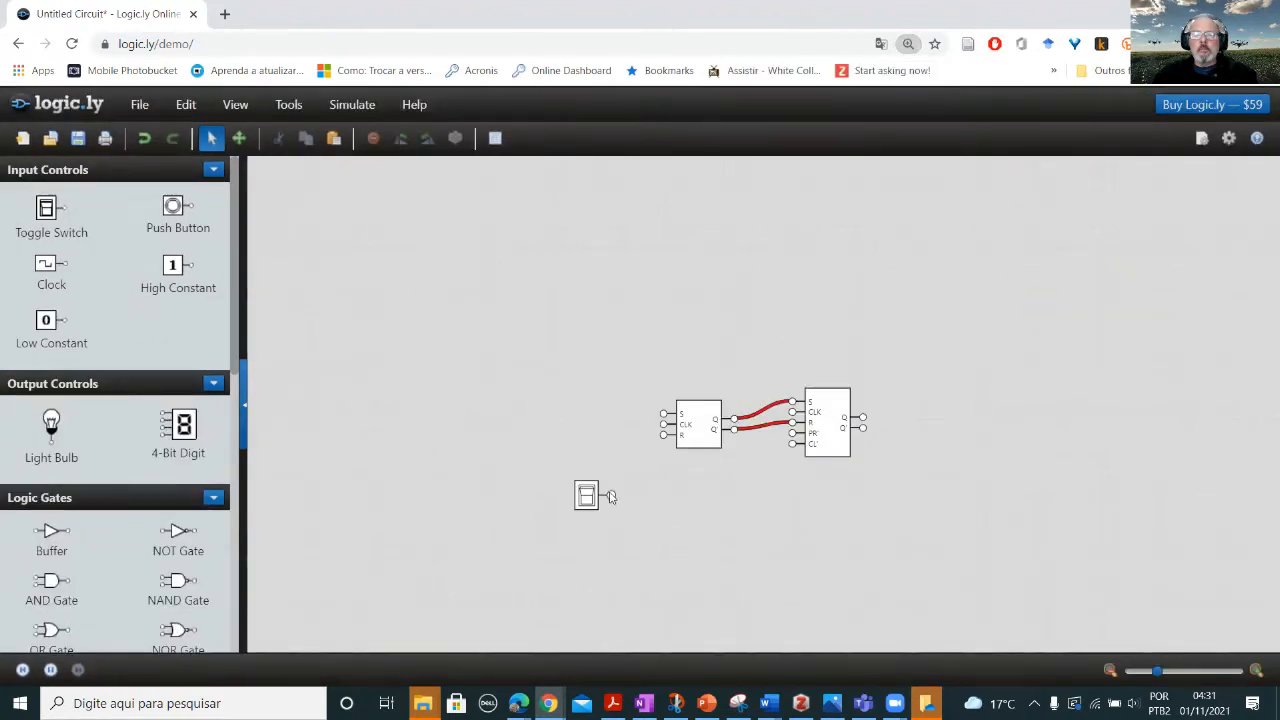
left_click_drag(611, 497, 663, 427)
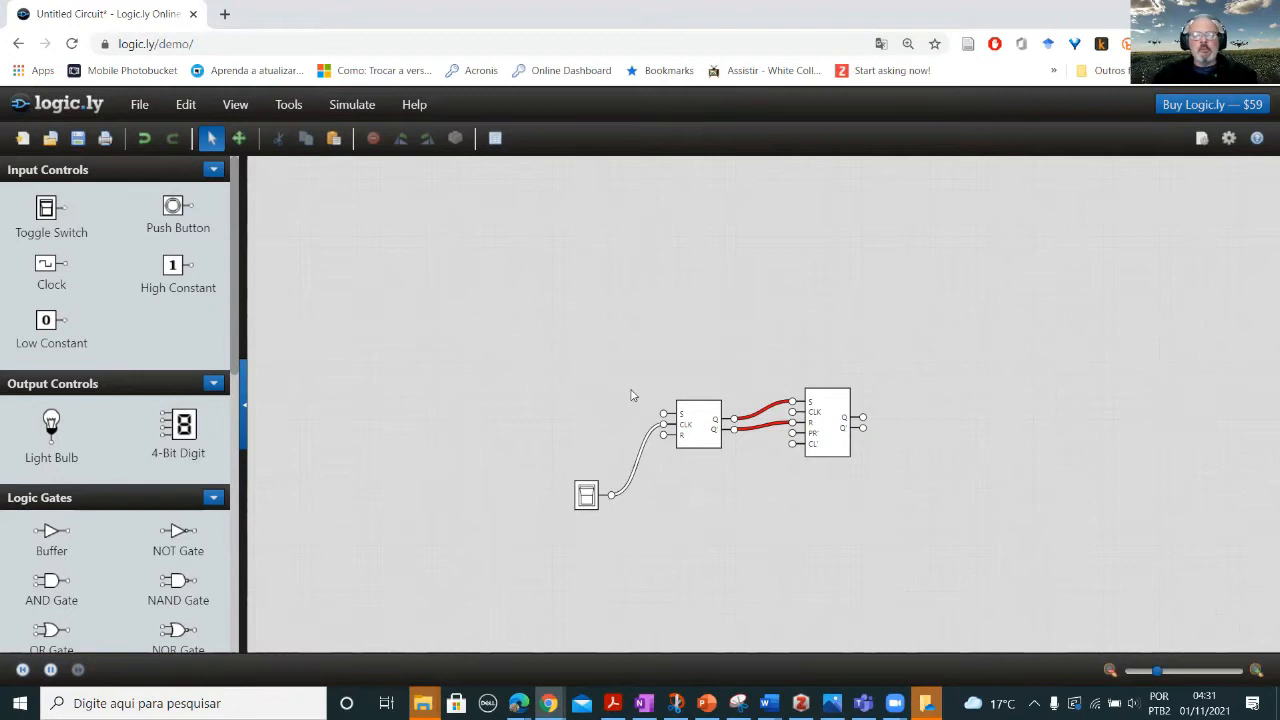
key("ctrl+plus")
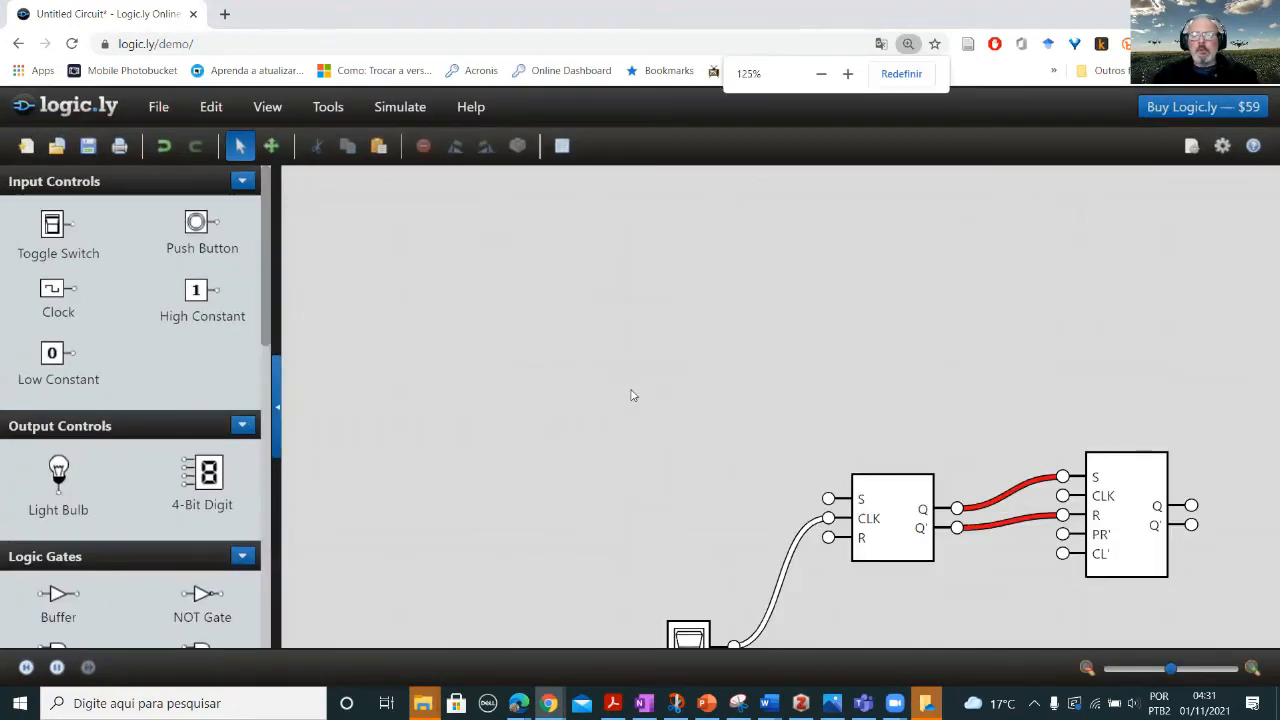
left_click(270, 147)
left_click_drag(571, 406, 420, 280)
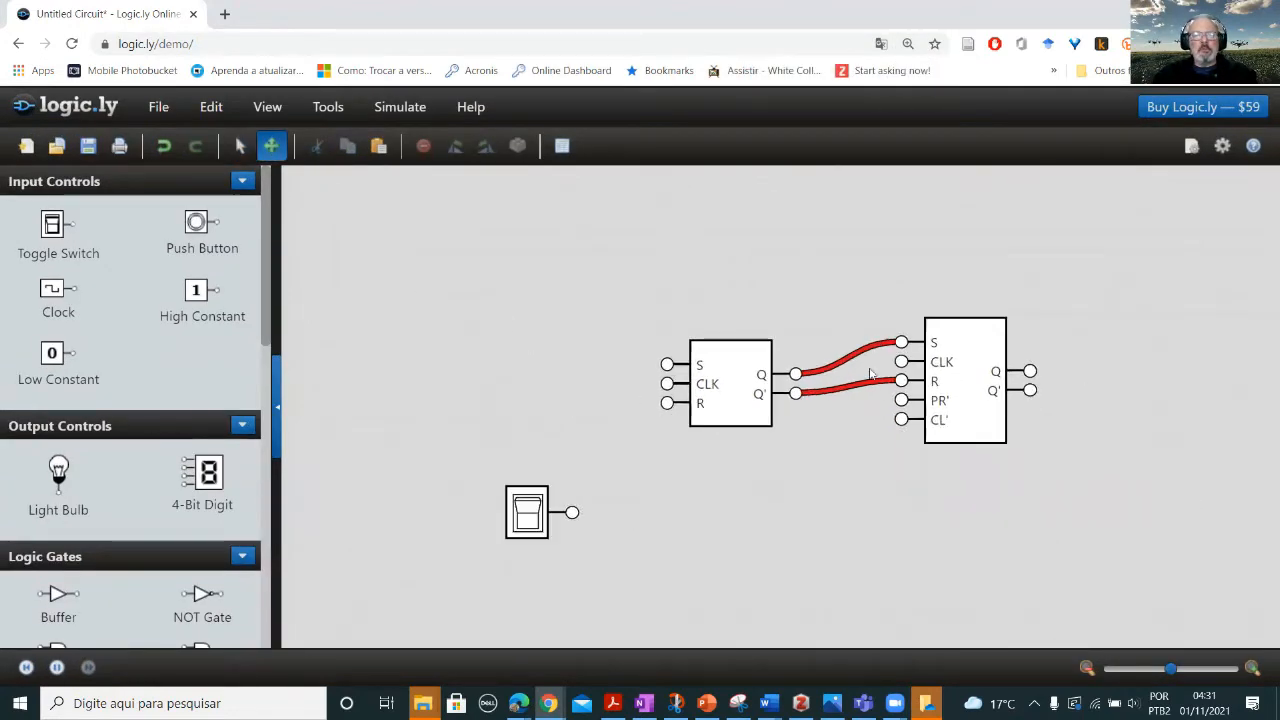
left_click(242, 147)
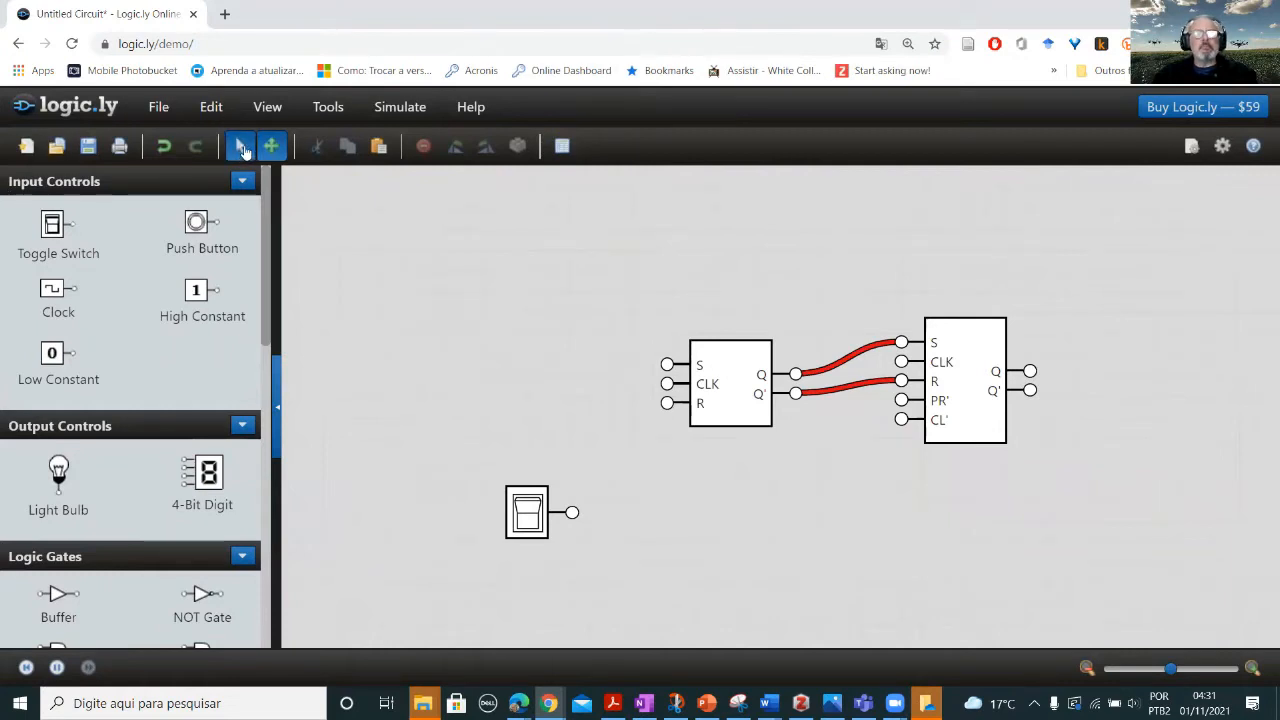
key("ctrl+minus")
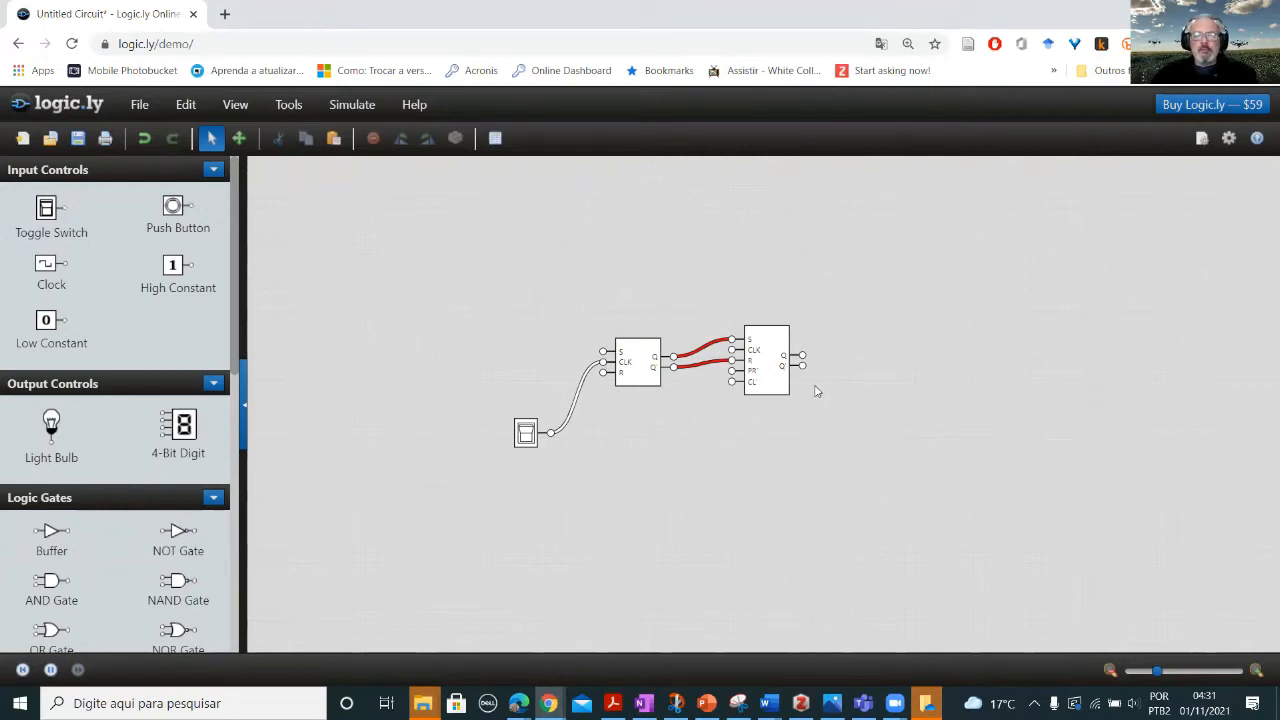
Place a label just above the toggle switch and set its text to CLK.
left_click(536, 446)
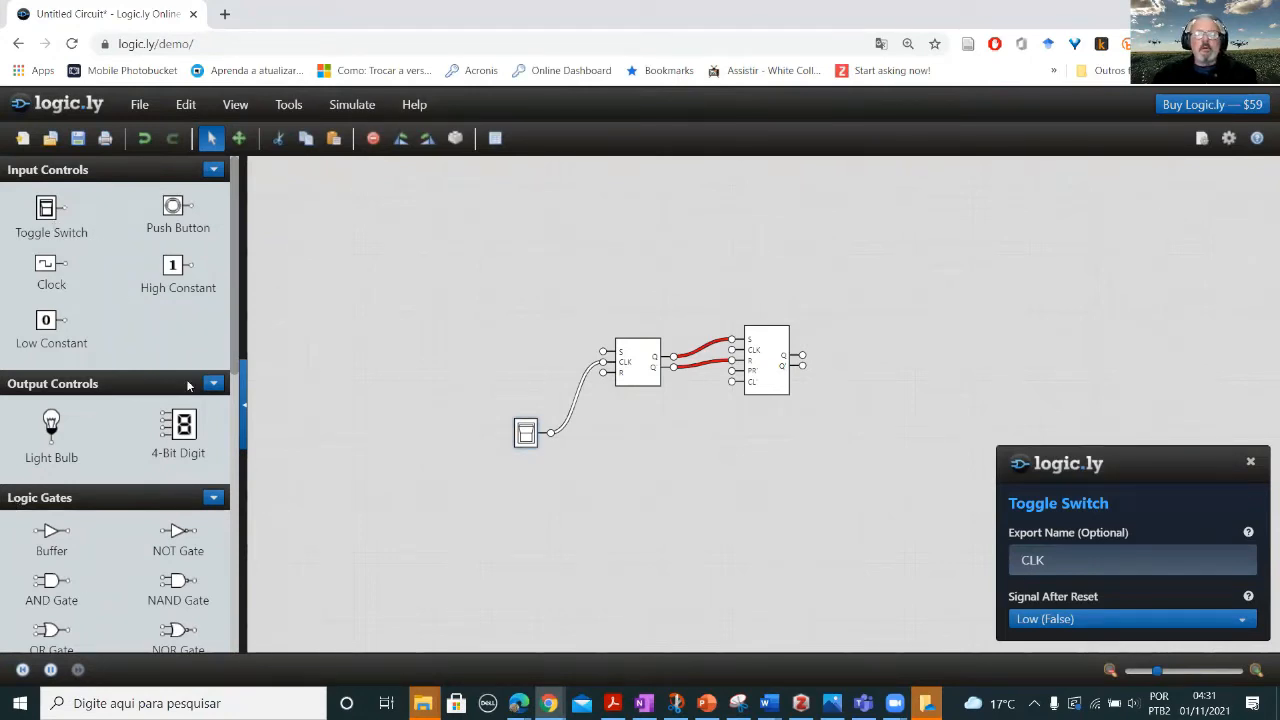
left_click_drag(237, 329, 260, 621)
left_click_drag(51, 430, 527, 406)
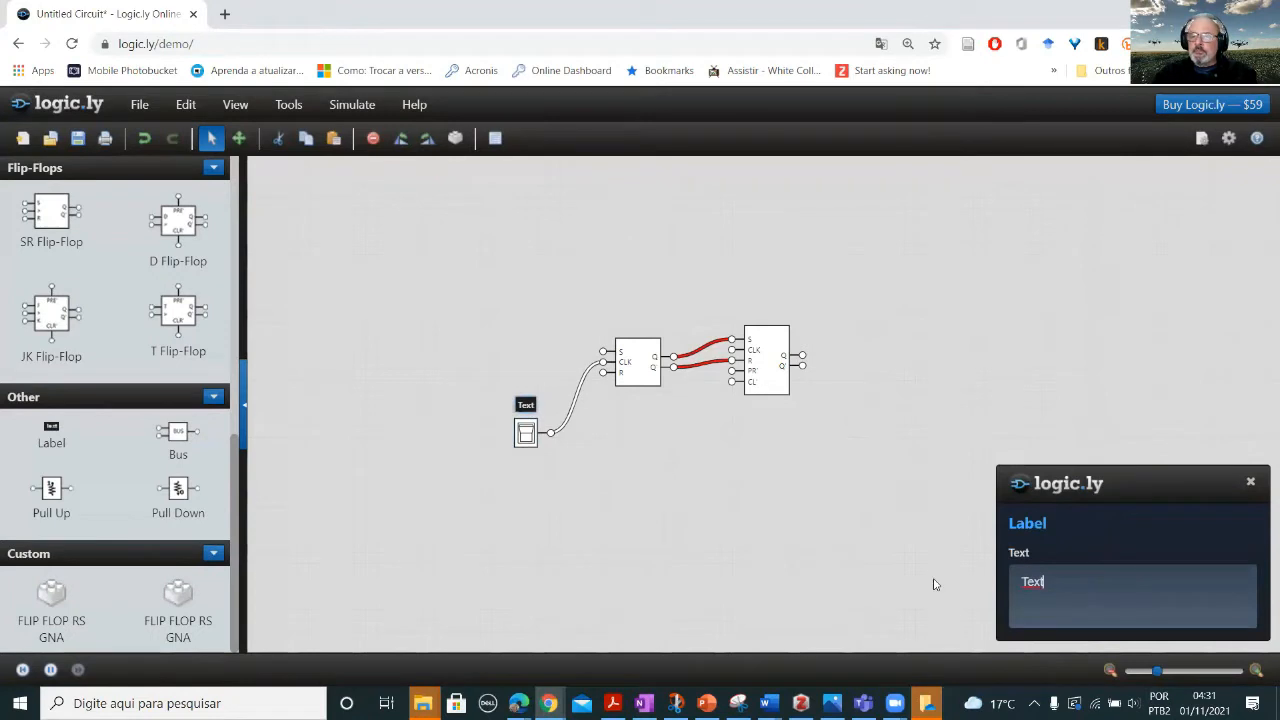
left_click_drag(1071, 581, 1012, 578)
type("CLK")
left_click(630, 574)
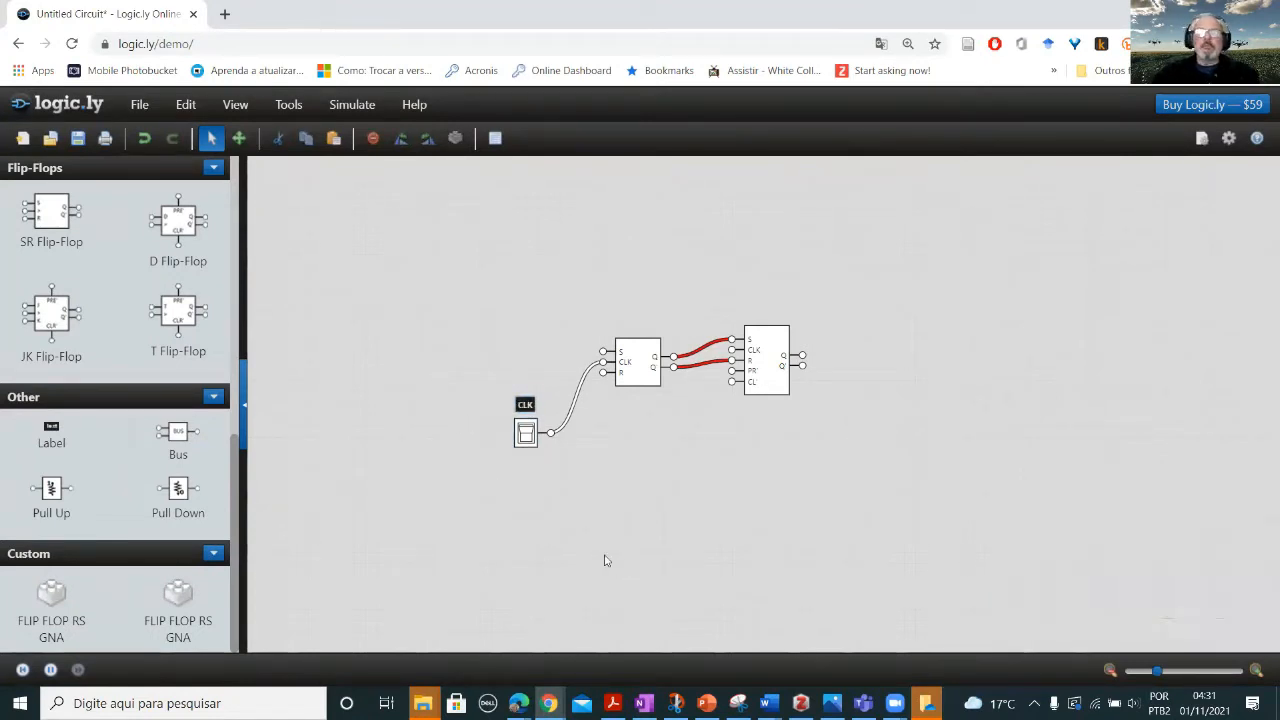
Wire the toggle switch through a new NOT gate to the second flip-flop's CLK input, and turn the switch on.
scroll(77, 330, "up", 6)
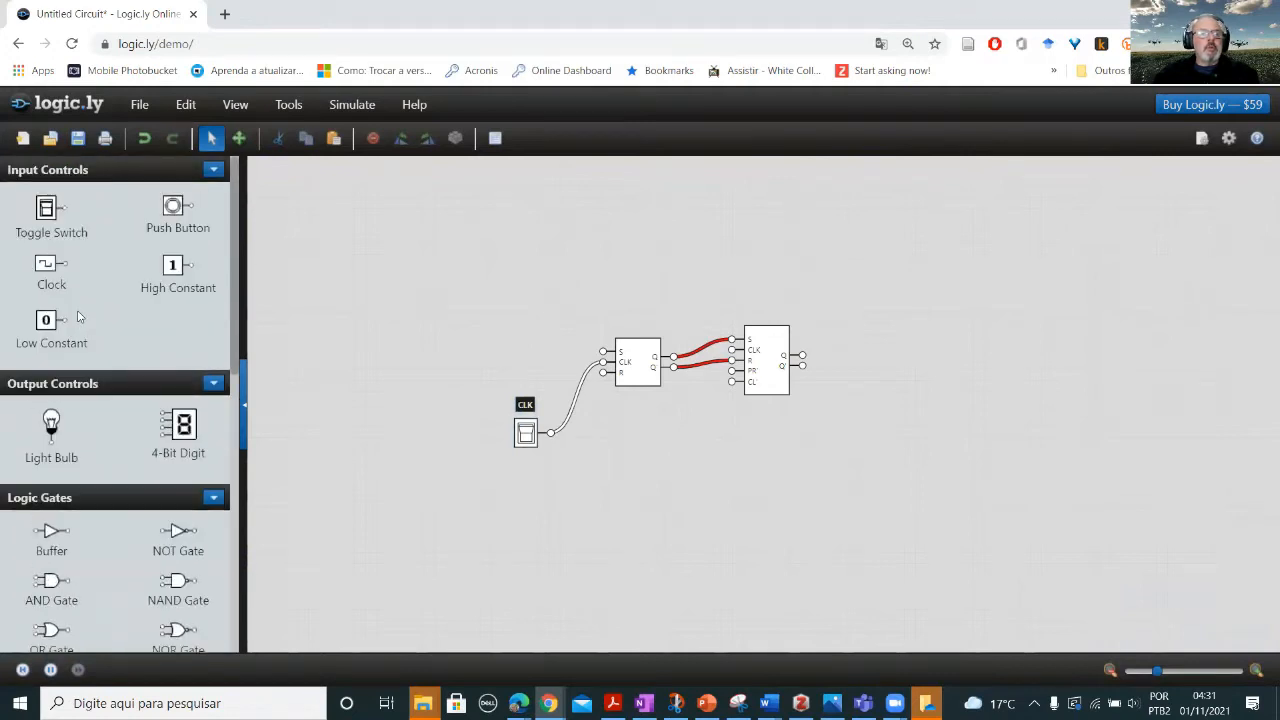
left_click_drag(171, 540, 636, 459)
left_click_drag(552, 435, 630, 456)
left_click_drag(551, 433, 732, 351)
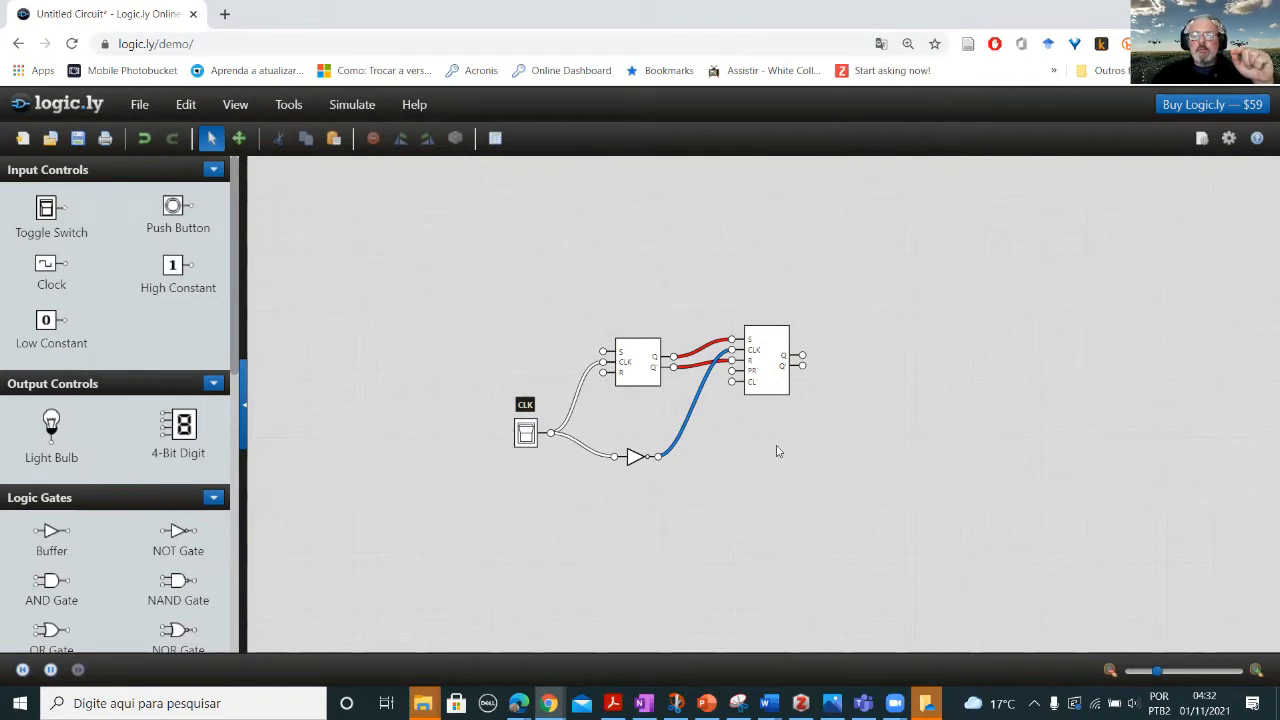
left_click(527, 432)
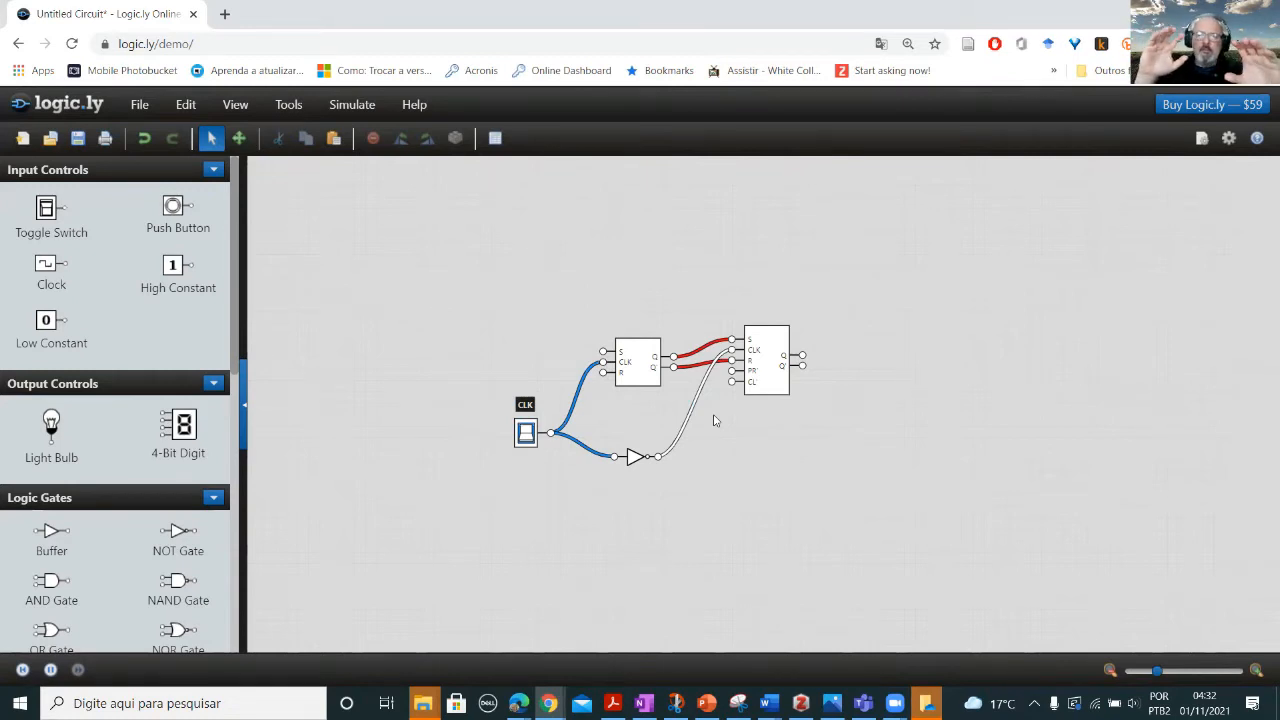
Add a label reading MASTER and center it just above the first flip-flop.
scroll(25, 494, "down", 8)
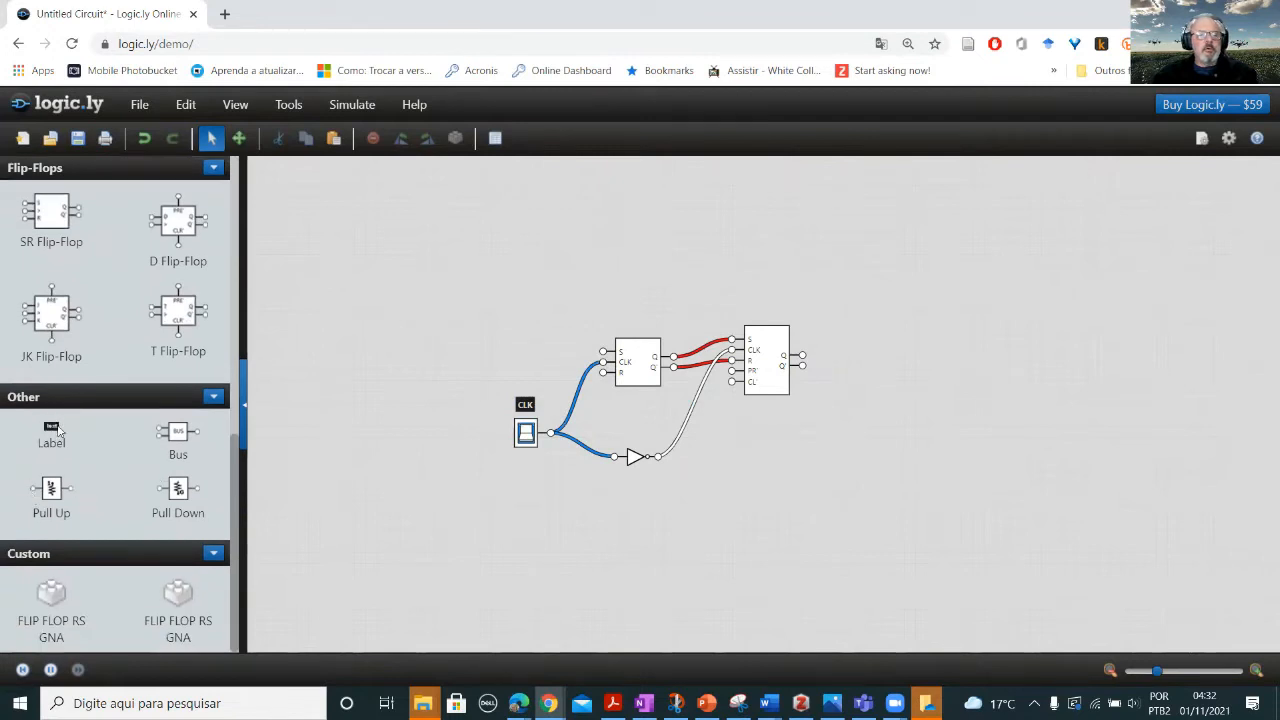
left_click_drag(60, 430, 637, 314)
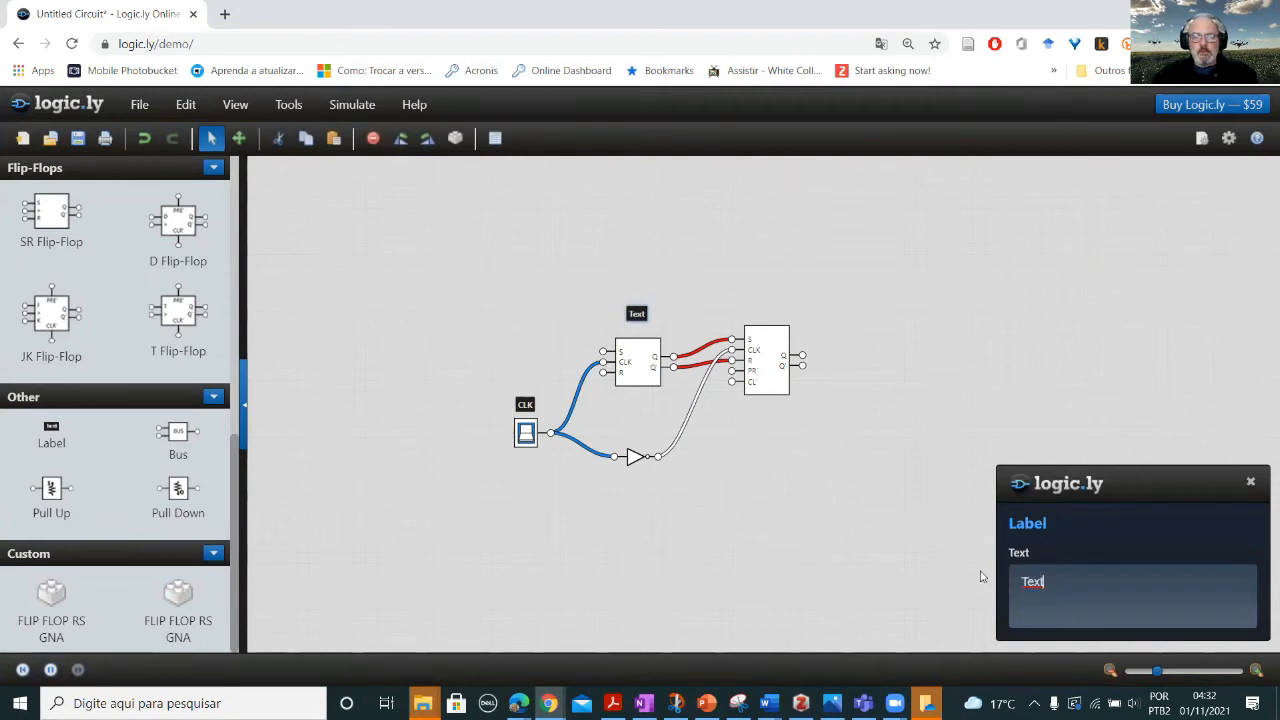
left_click_drag(1046, 581, 1002, 583)
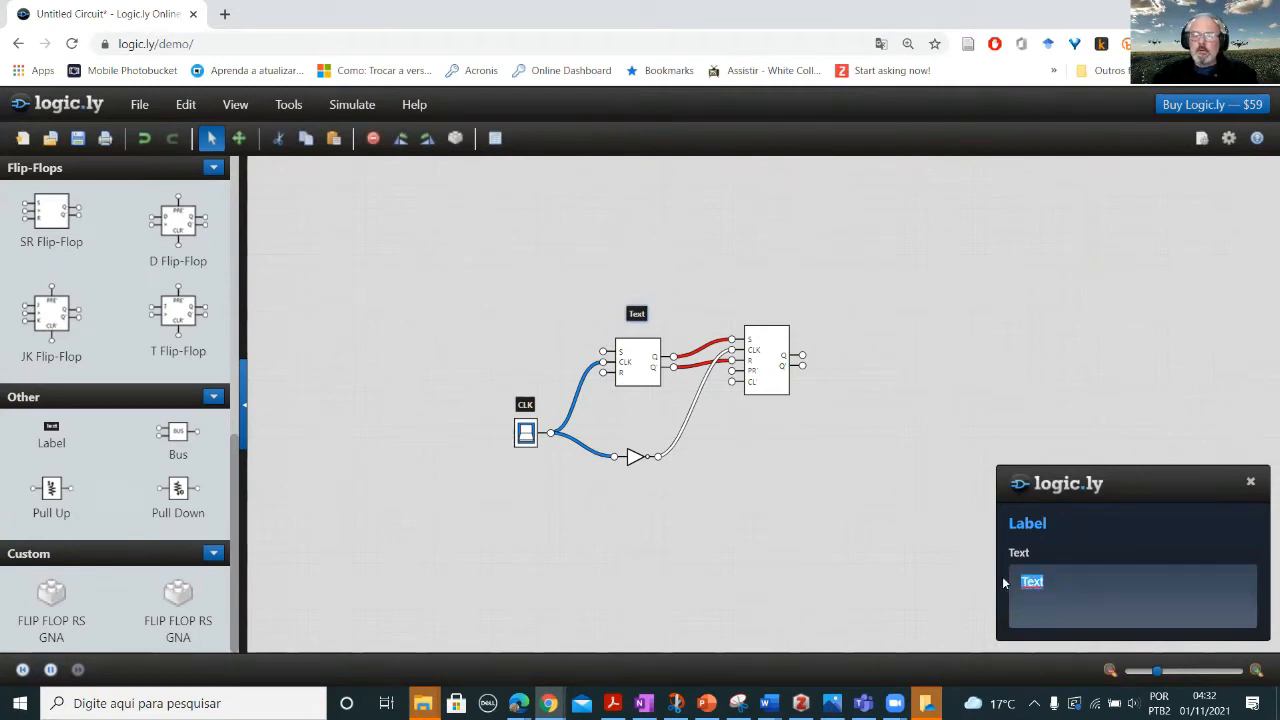
type("MASTER")
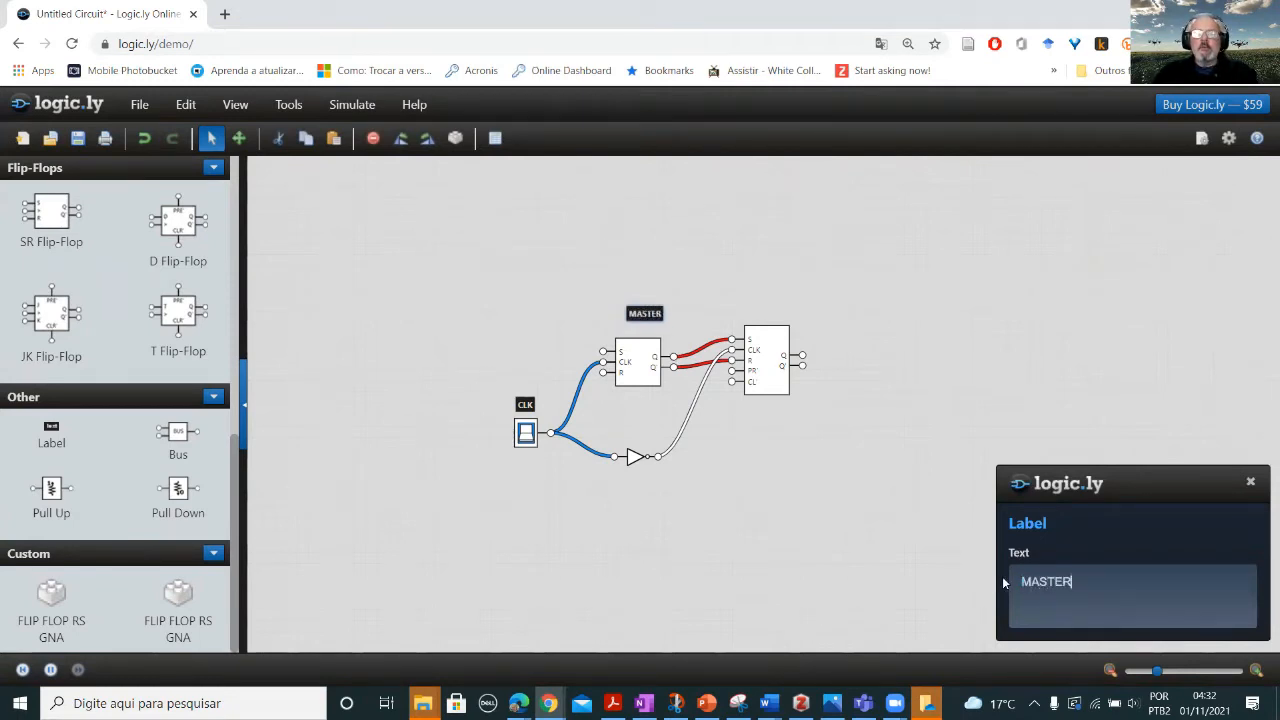
left_click_drag(646, 314, 638, 322)
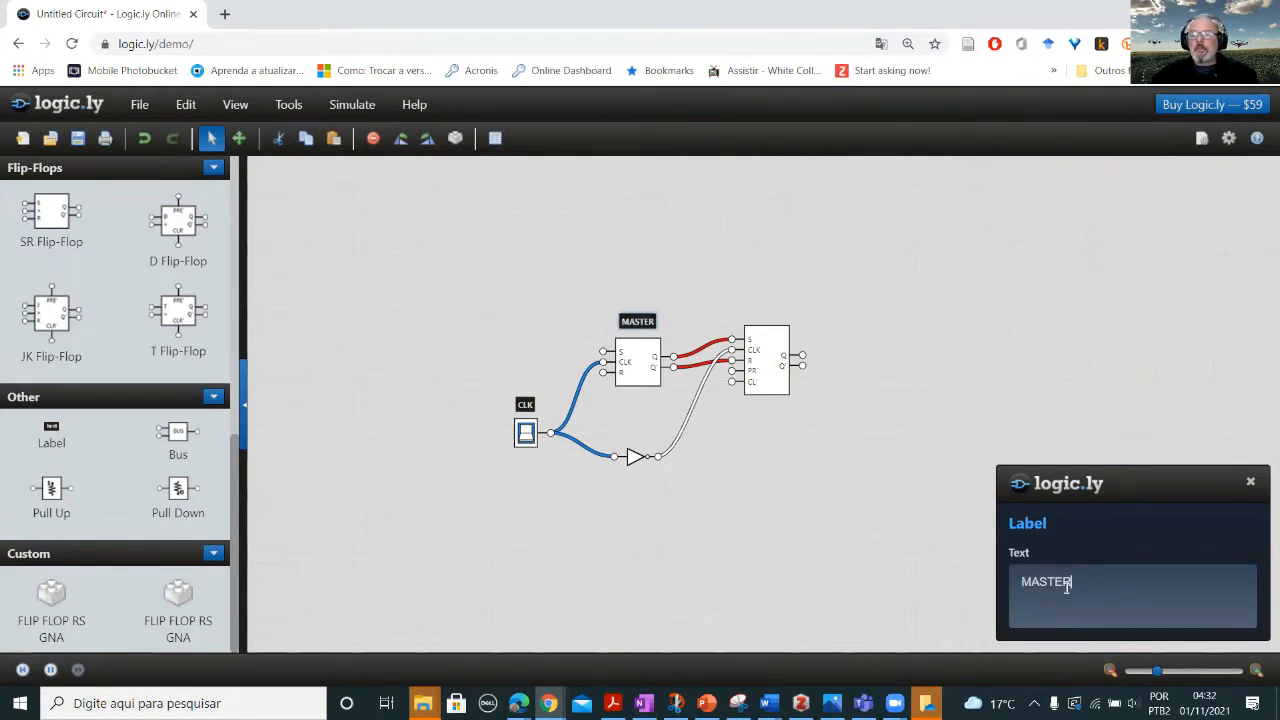
Duplicate the MASTER label, change the copy's text to SLAVE, and place it above the second flip-flop.
key("ctrl+v")
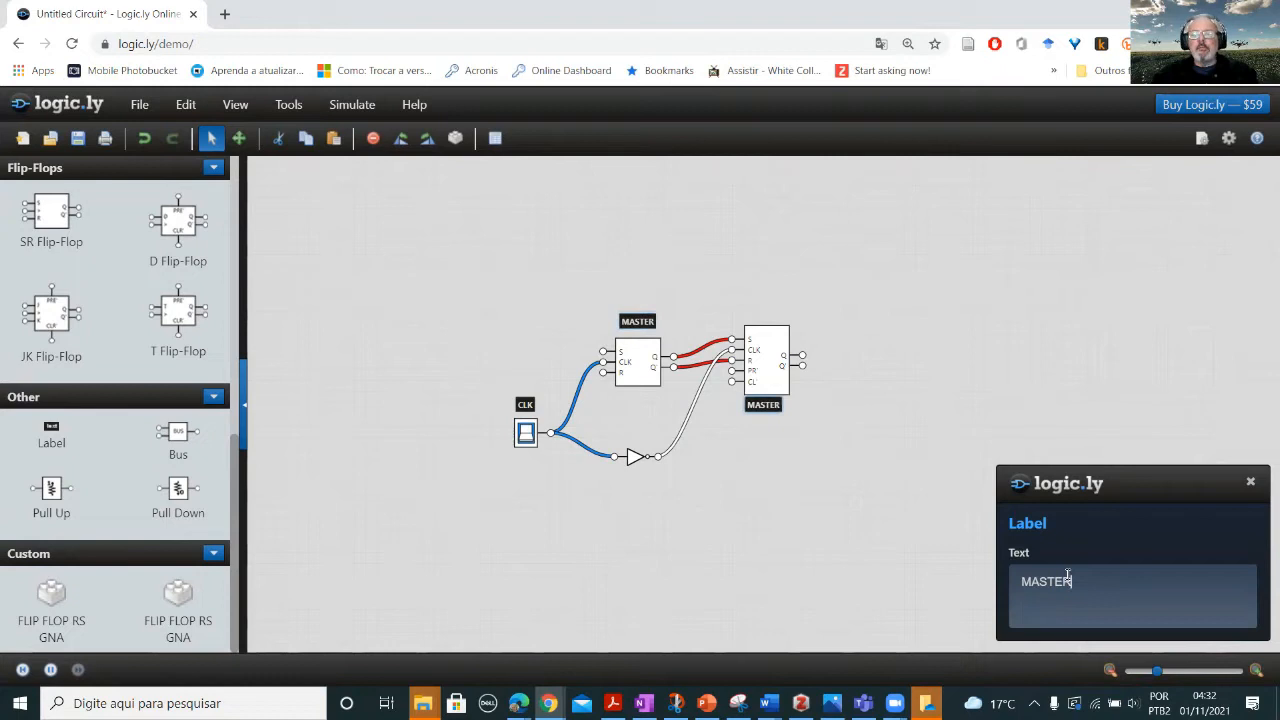
left_click(1080, 580)
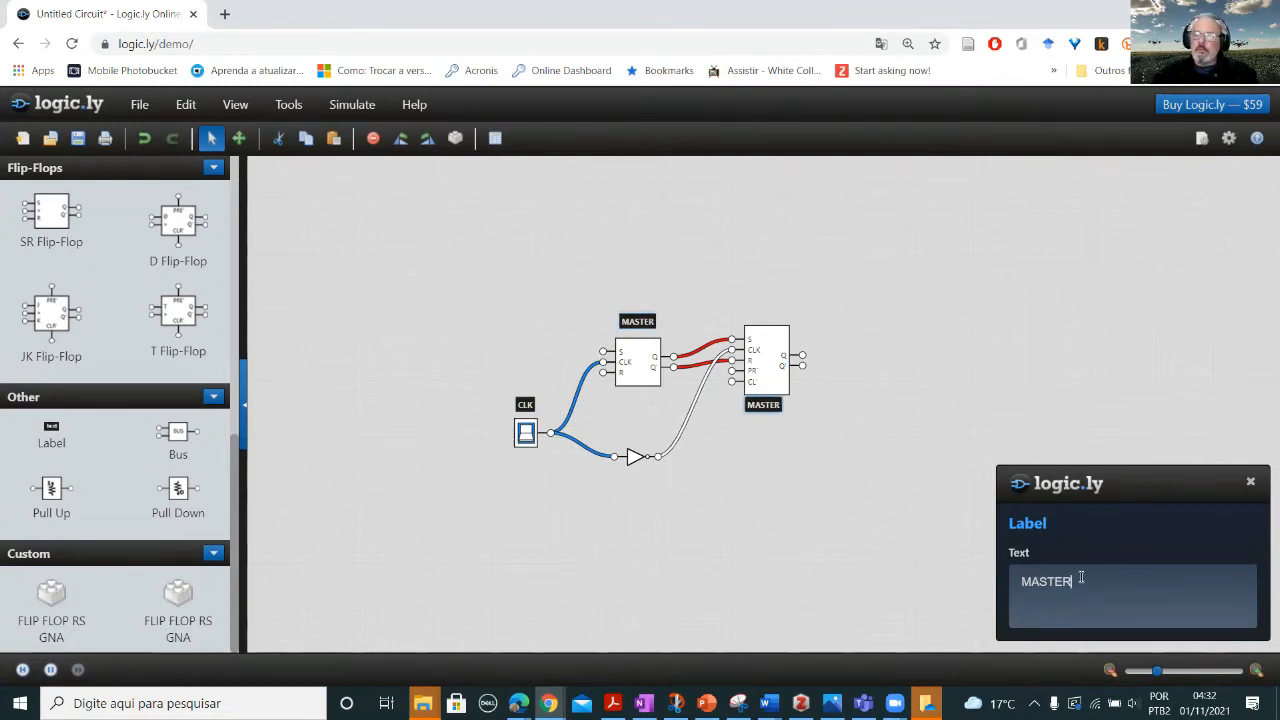
left_click_drag(1081, 577, 1013, 569)
type("SLVE")
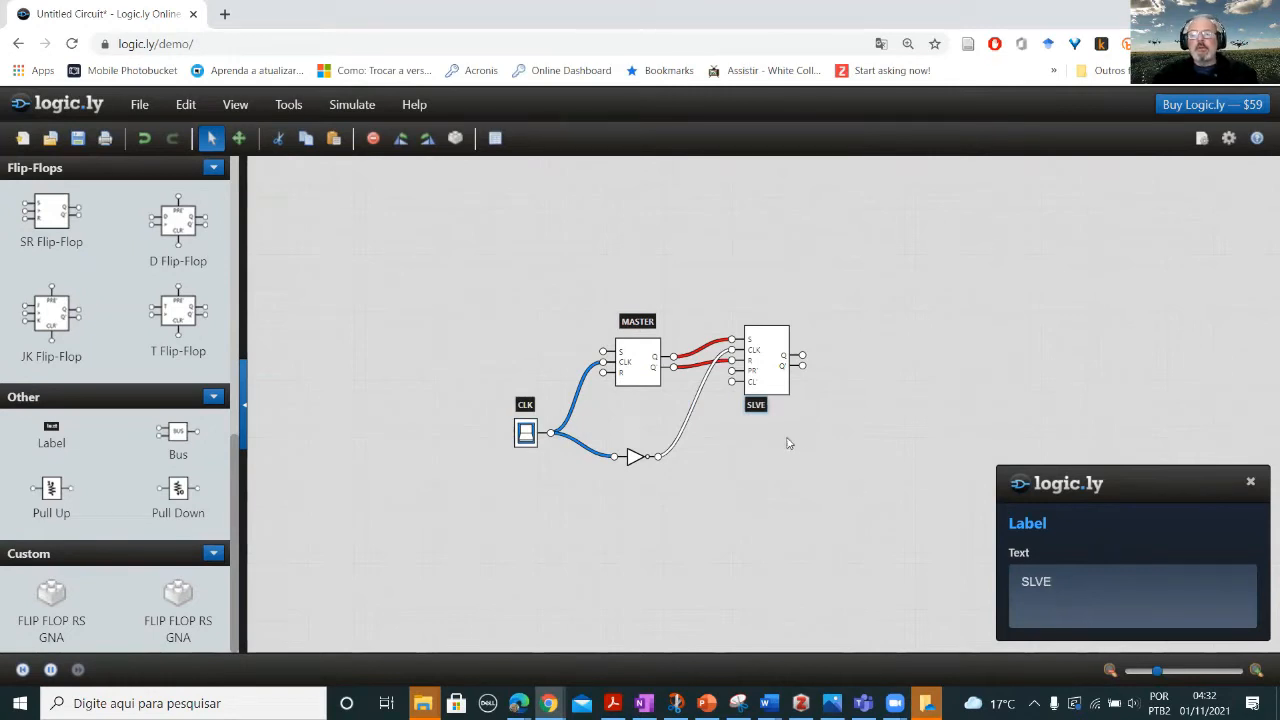
key("BackSpace")
key("BackSpace")
type("AVE")
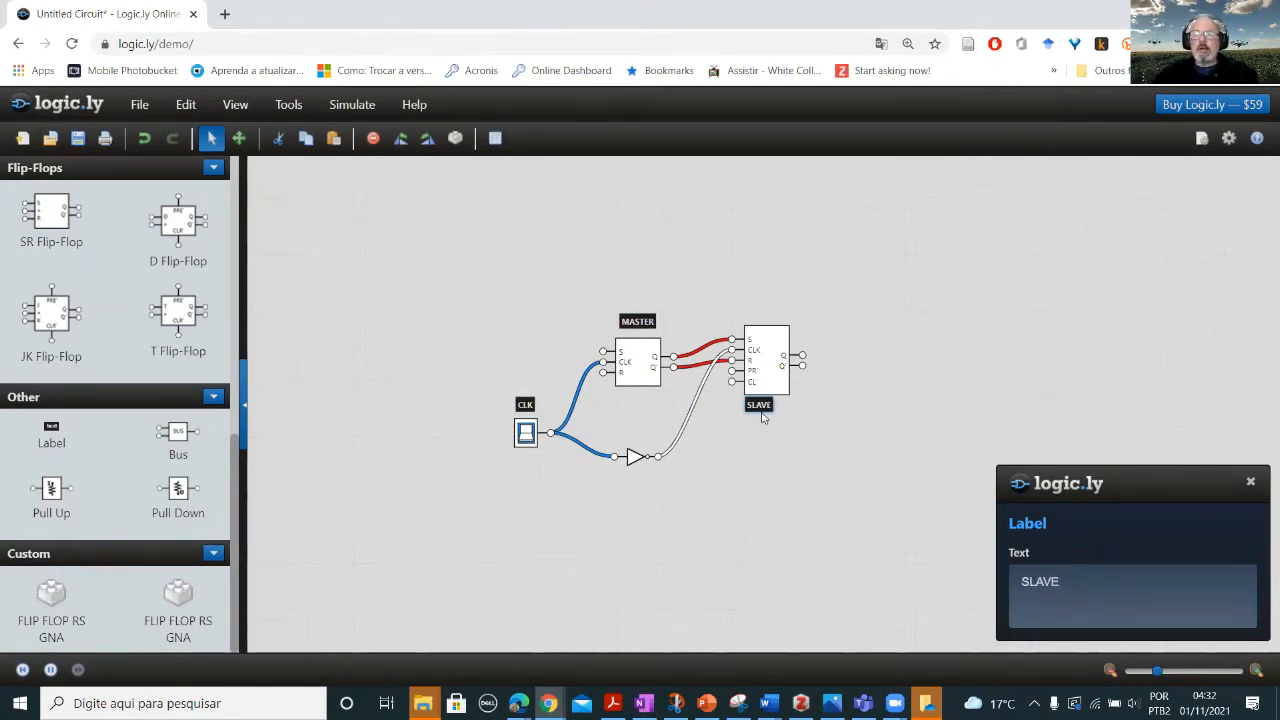
left_click_drag(760, 412, 767, 318)
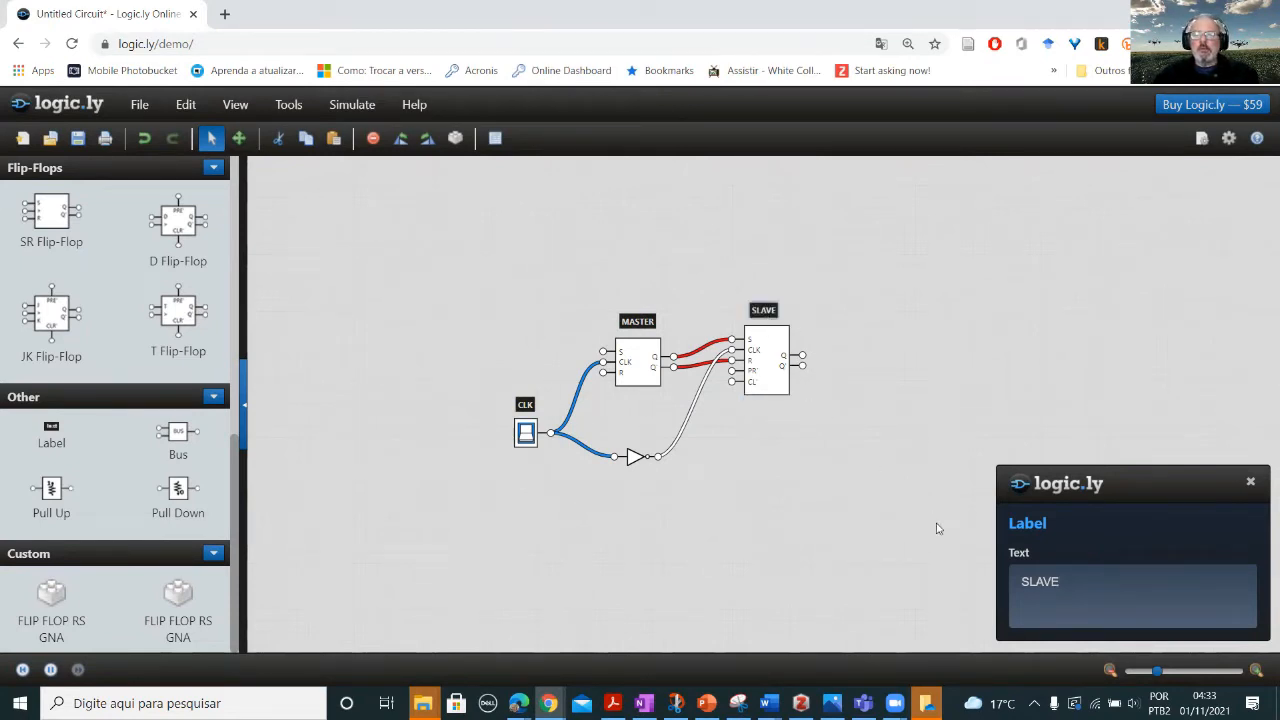
Place a light bulb above and to the right of the slave flip-flop and give it the export name Q.
left_click(1251, 486)
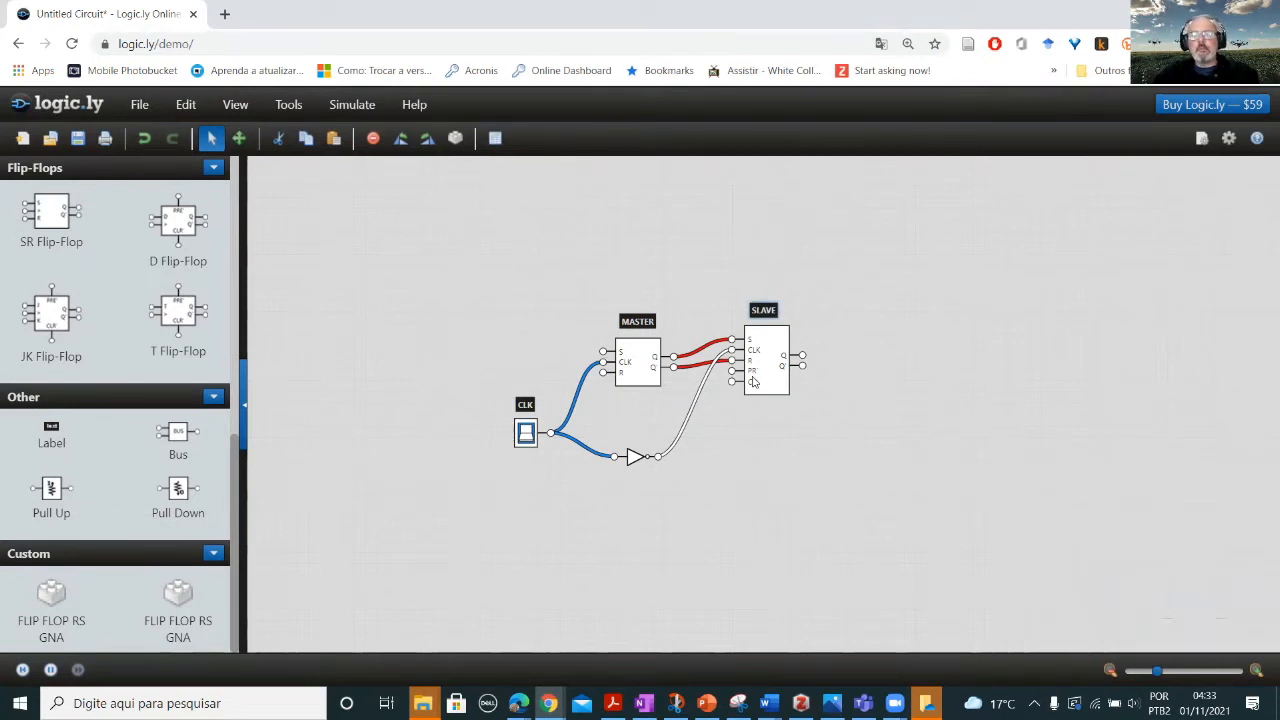
scroll(111, 435, "up", 8)
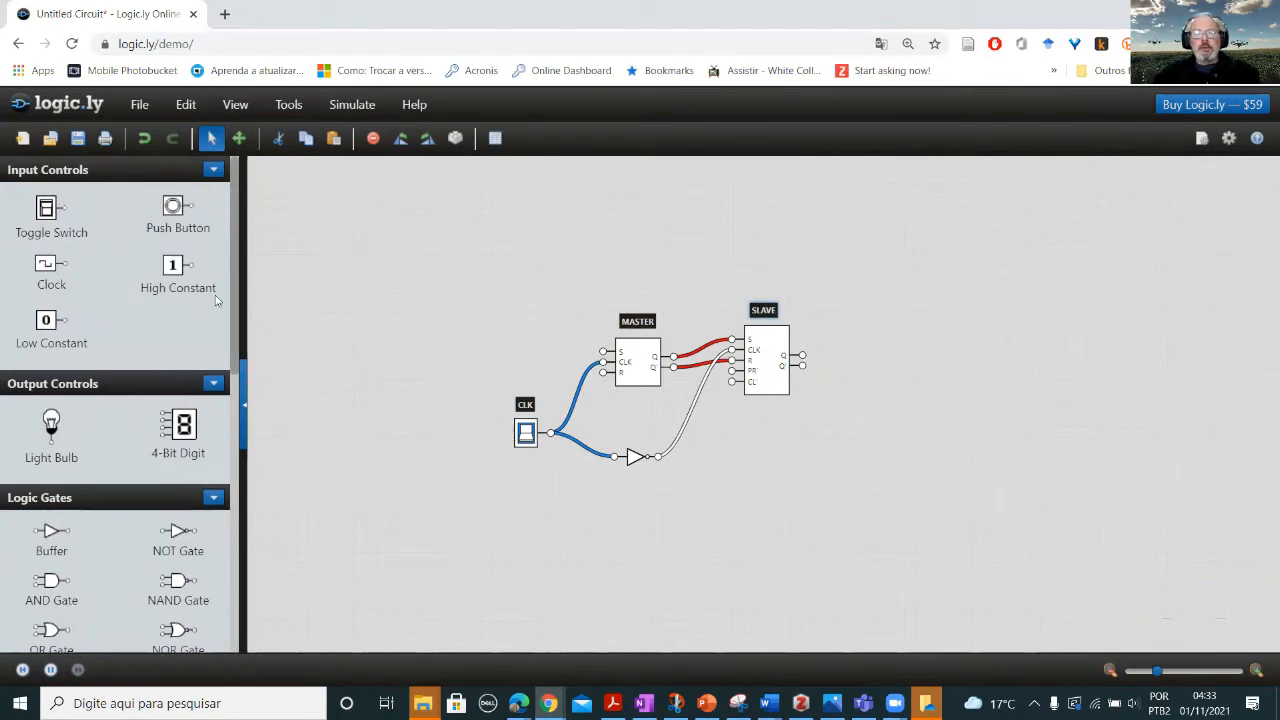
left_click_drag(51, 428, 893, 308)
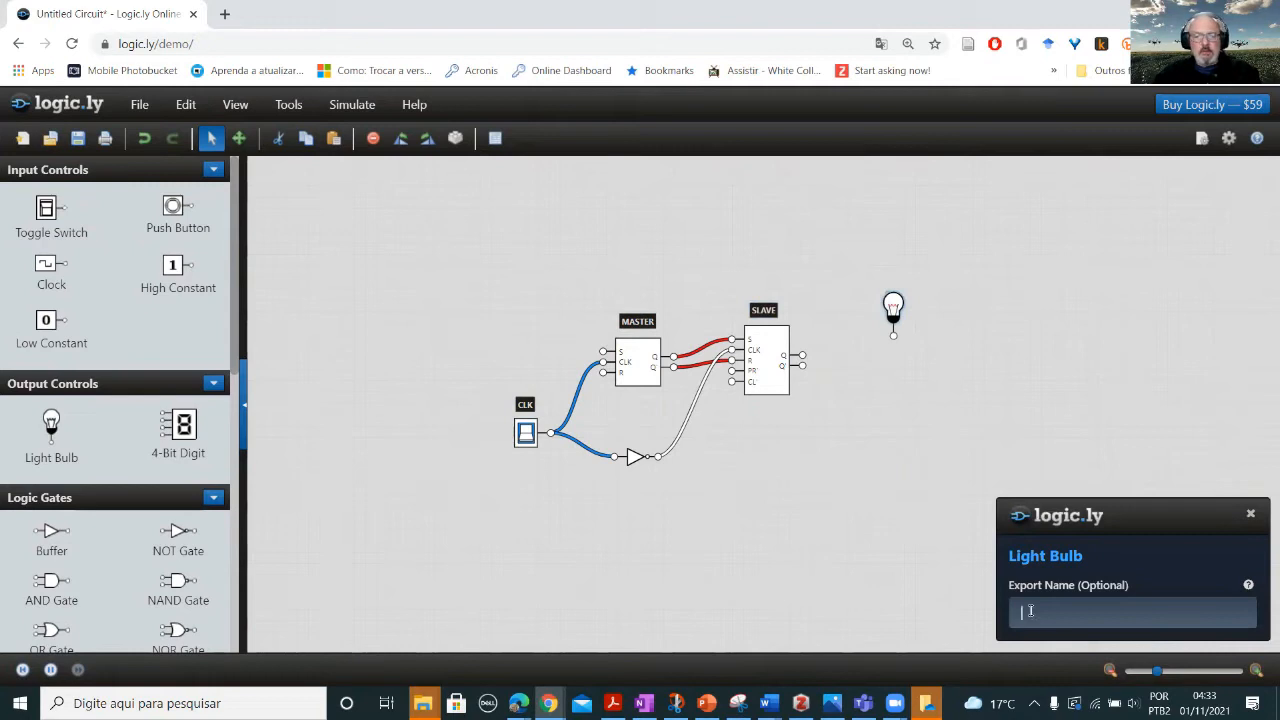
type("Q")
left_click(845, 580)
Add a second light bulb below the first and wire the slave's Q and Q' outputs to the upper and lower bulbs respectively.
left_click_drag(51, 428, 899, 402)
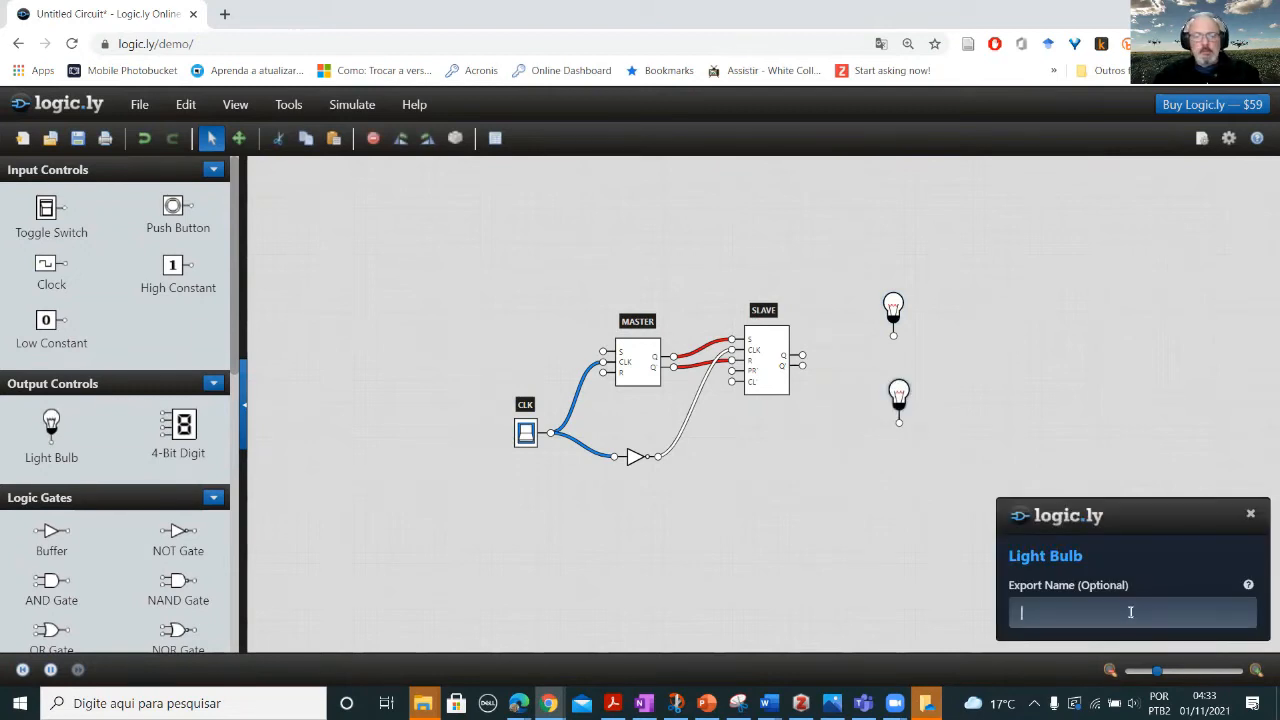
type("Q")
left_click(871, 563)
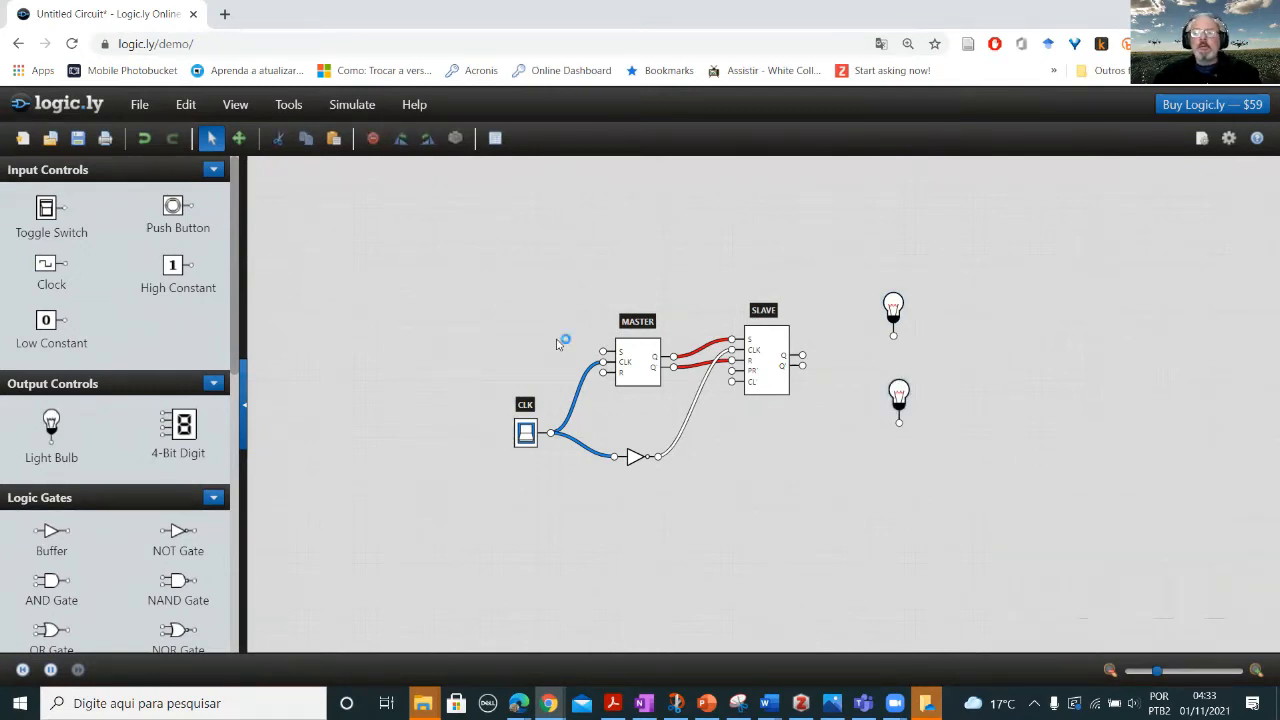
left_click_drag(802, 358, 881, 347)
left_click_drag(803, 368, 898, 424)
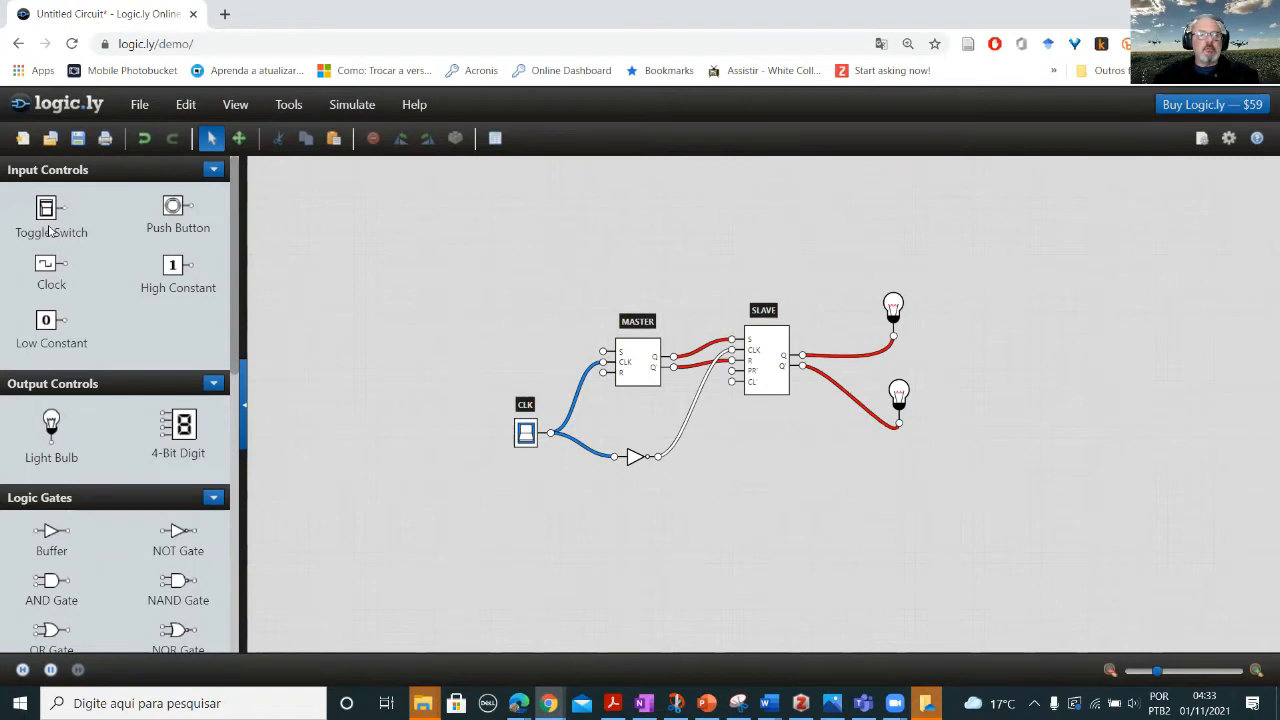
Add a toggle switch with export name PR' above the slave flip-flop and another toggle switch below the slave.
left_click_drag(52, 215, 745, 230)
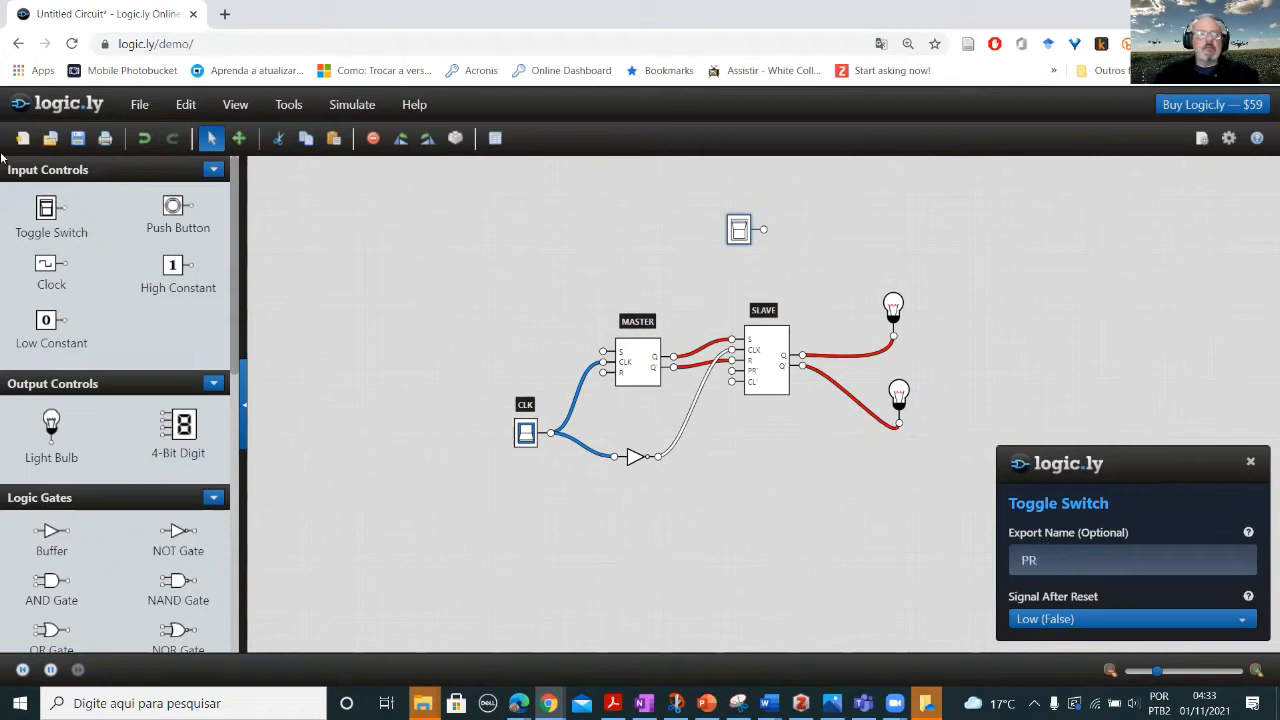
type("'")
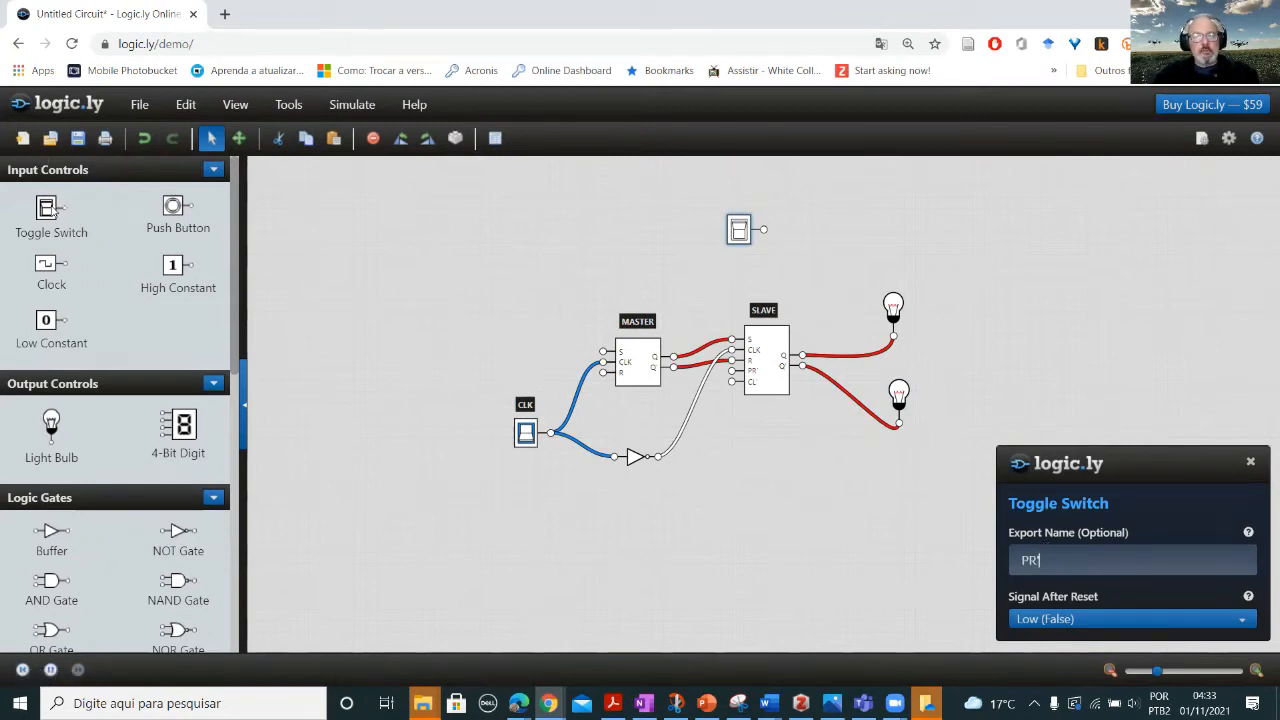
left_click_drag(52, 210, 772, 483)
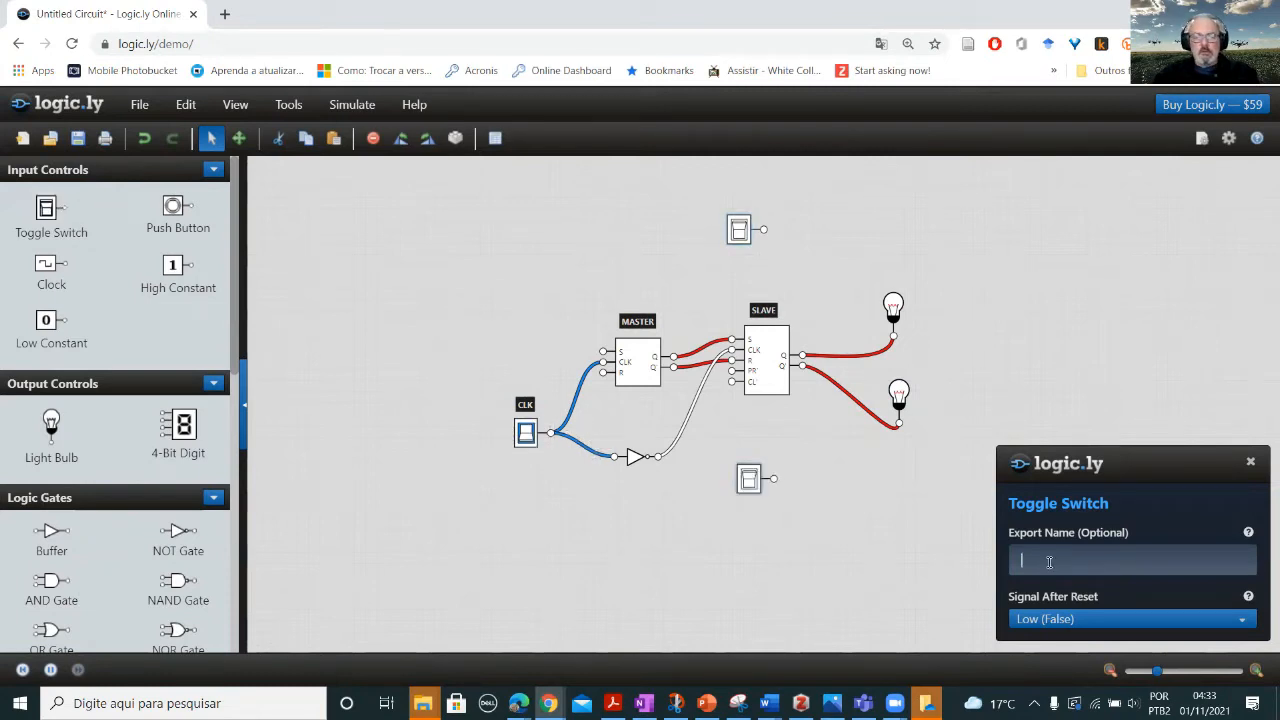
left_click(795, 571)
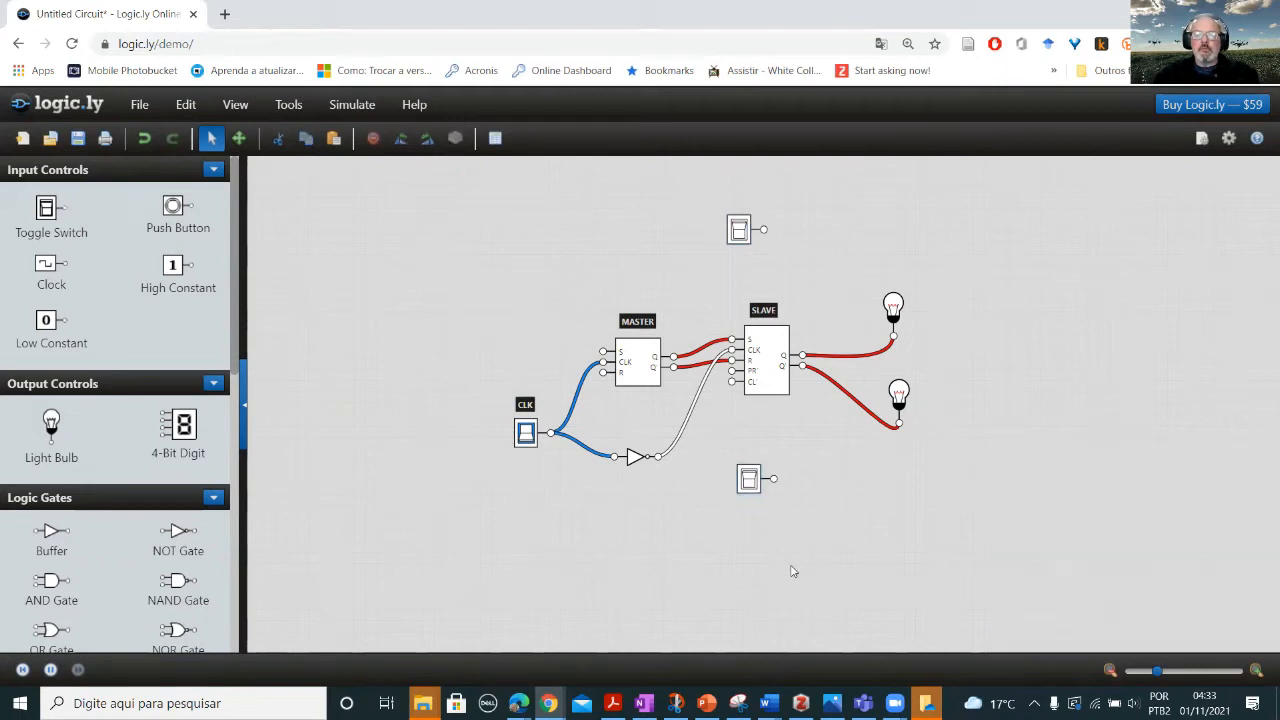
Duplicate the SLAVE label, change the copy's text to PR', and place it just above the upper toggle switch.
left_click(770, 314)
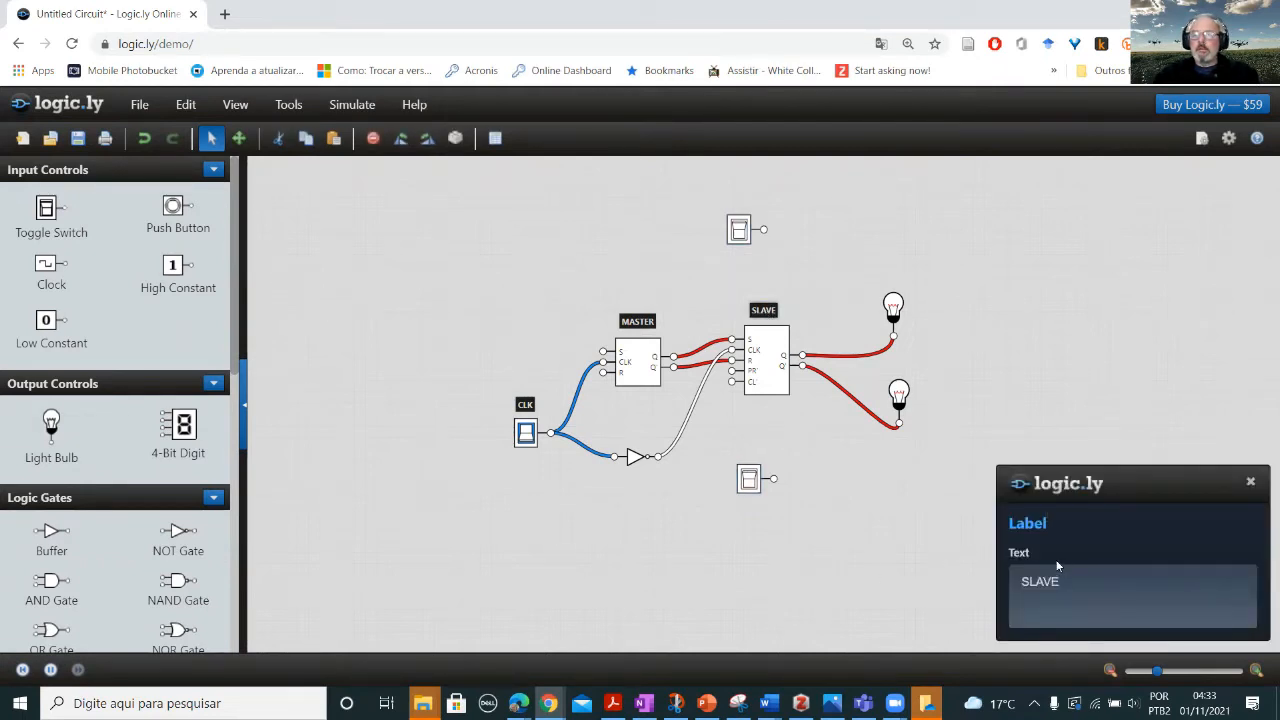
key("ctrl+v")
left_click(1085, 592)
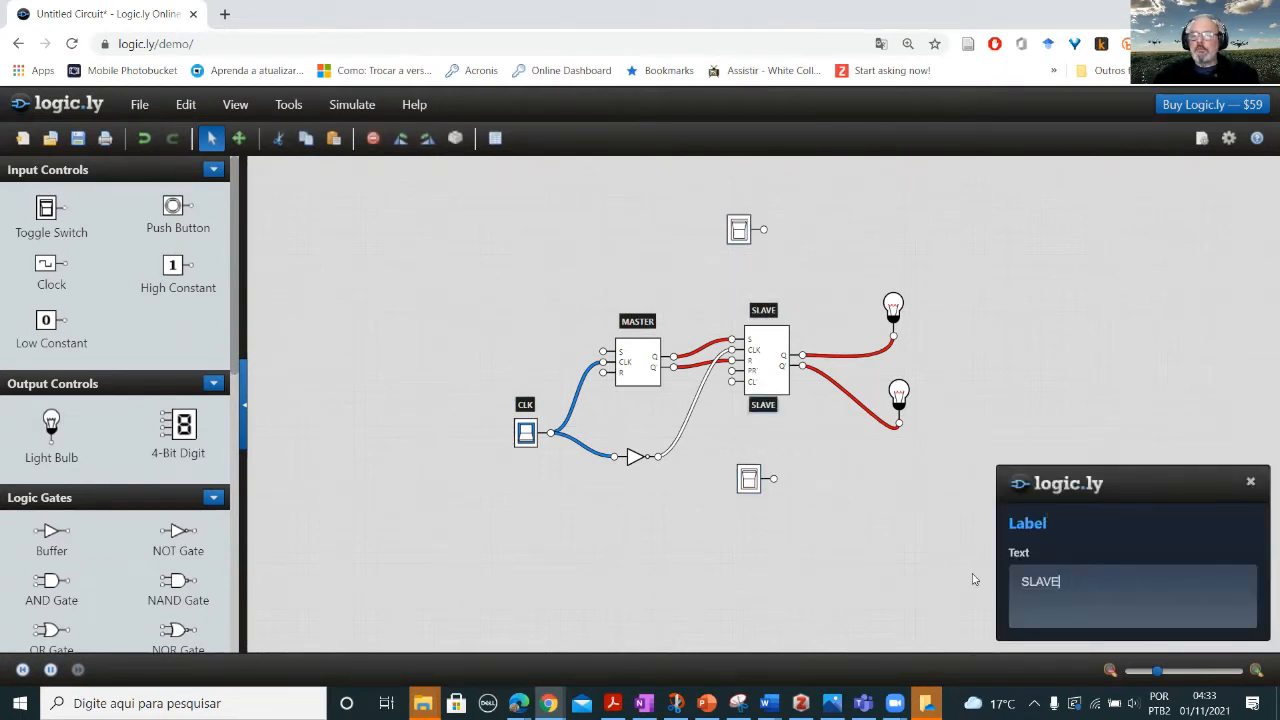
left_click_drag(1013, 565, 1008, 570)
type("PR")
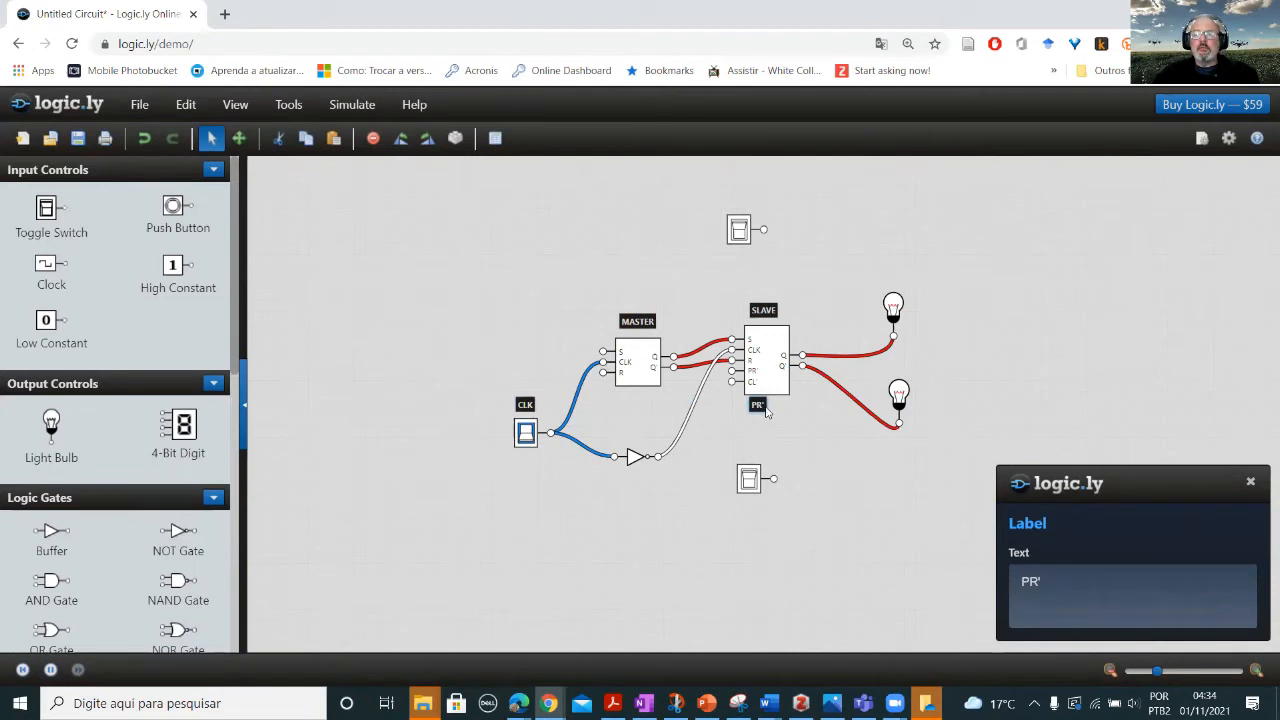
left_click_drag(763, 409, 744, 205)
Duplicate the PR' label, change the copy's text to CL', and place it just above the toggle switch below the slave.
key("ctrl+v")
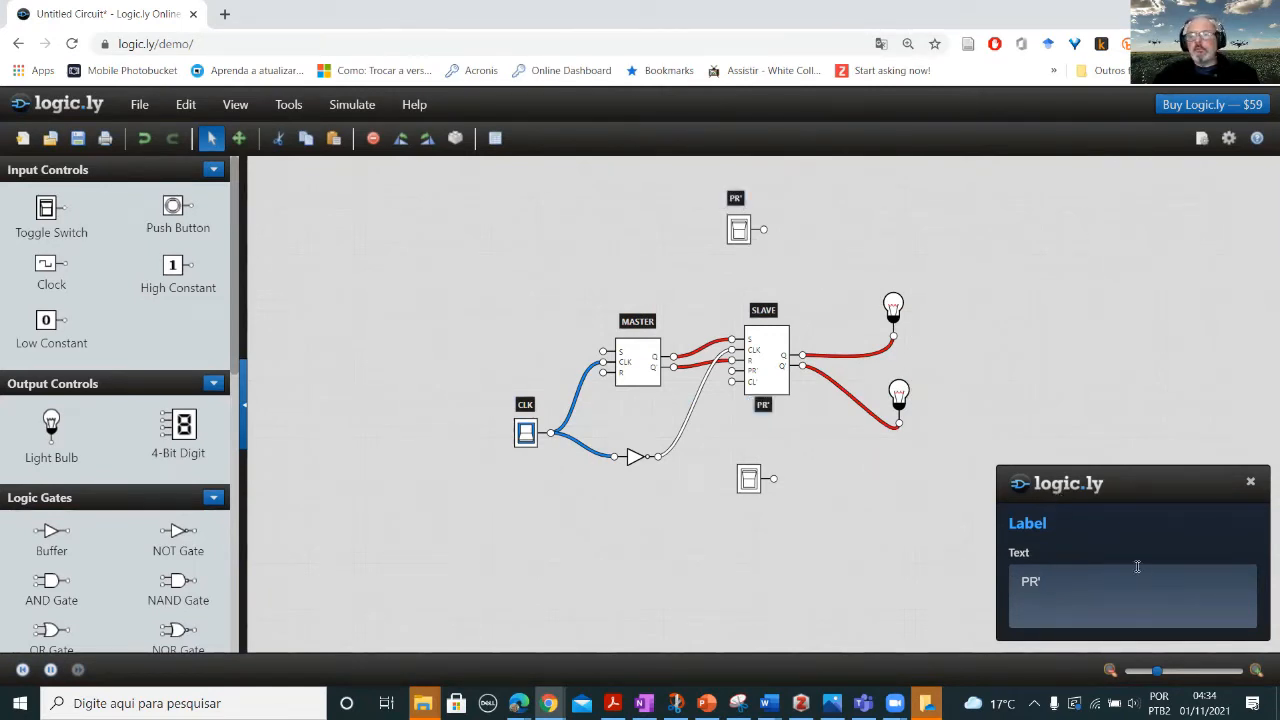
type("CL")
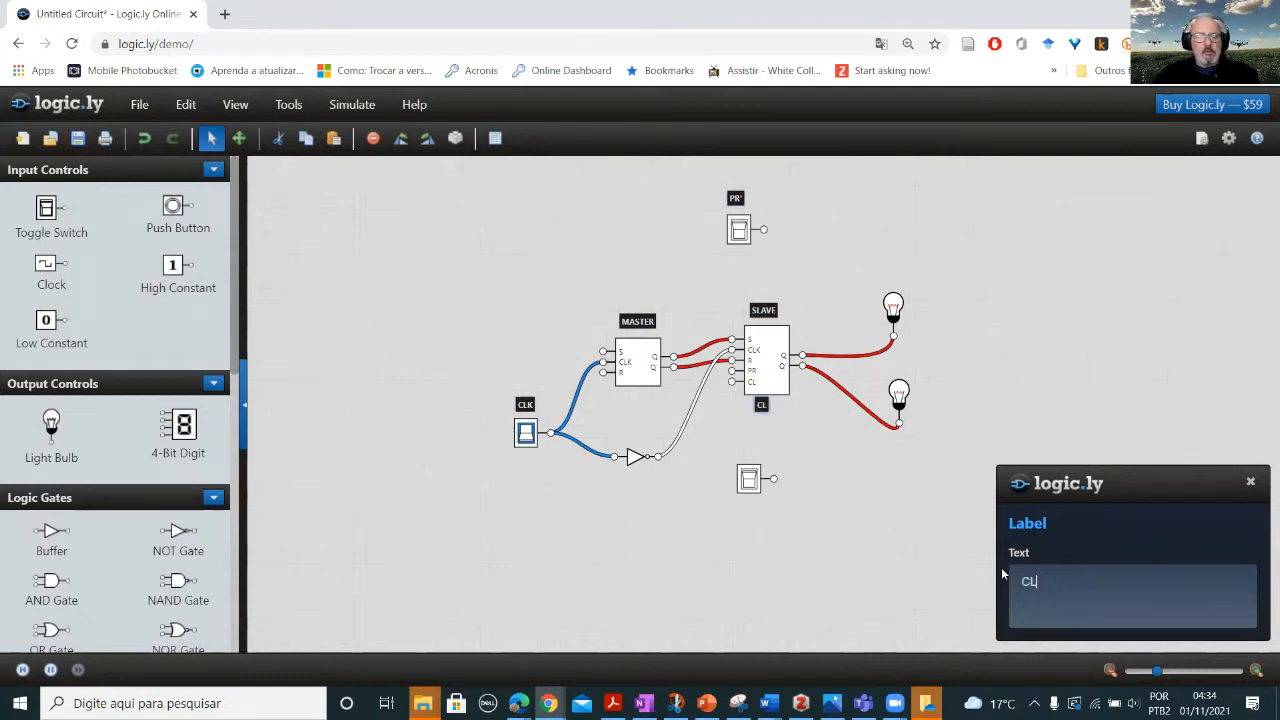
left_click_drag(763, 404, 745, 452)
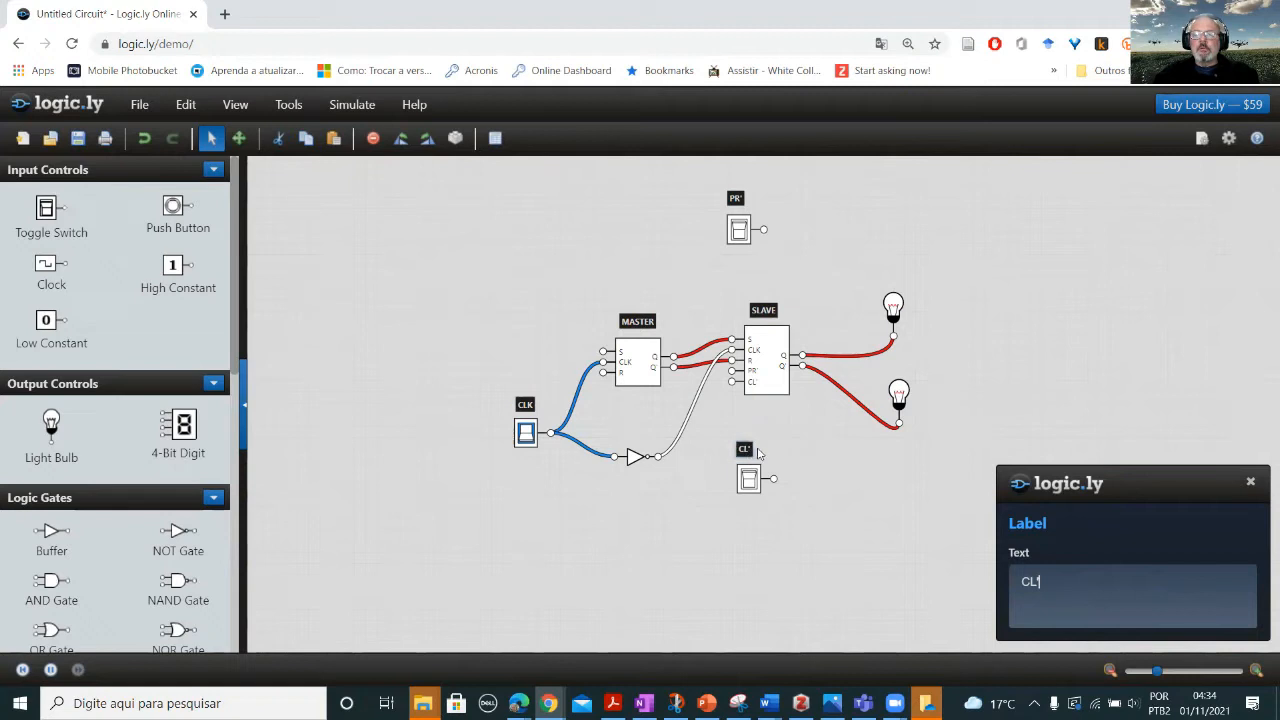
Wire the PR' and CL' switches to the slave's matching inputs, bending the PR' wire around the left of the SLAVE label.
left_click_drag(764, 230, 733, 370)
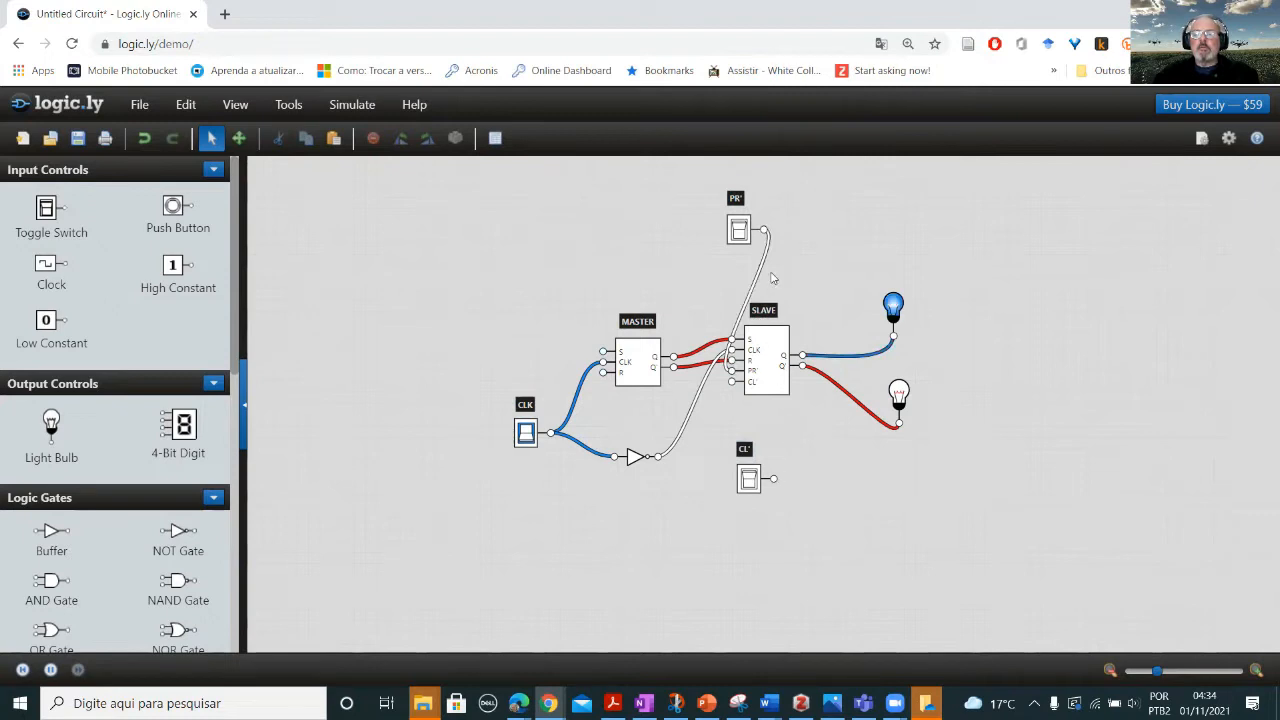
left_click_drag(753, 286, 712, 292)
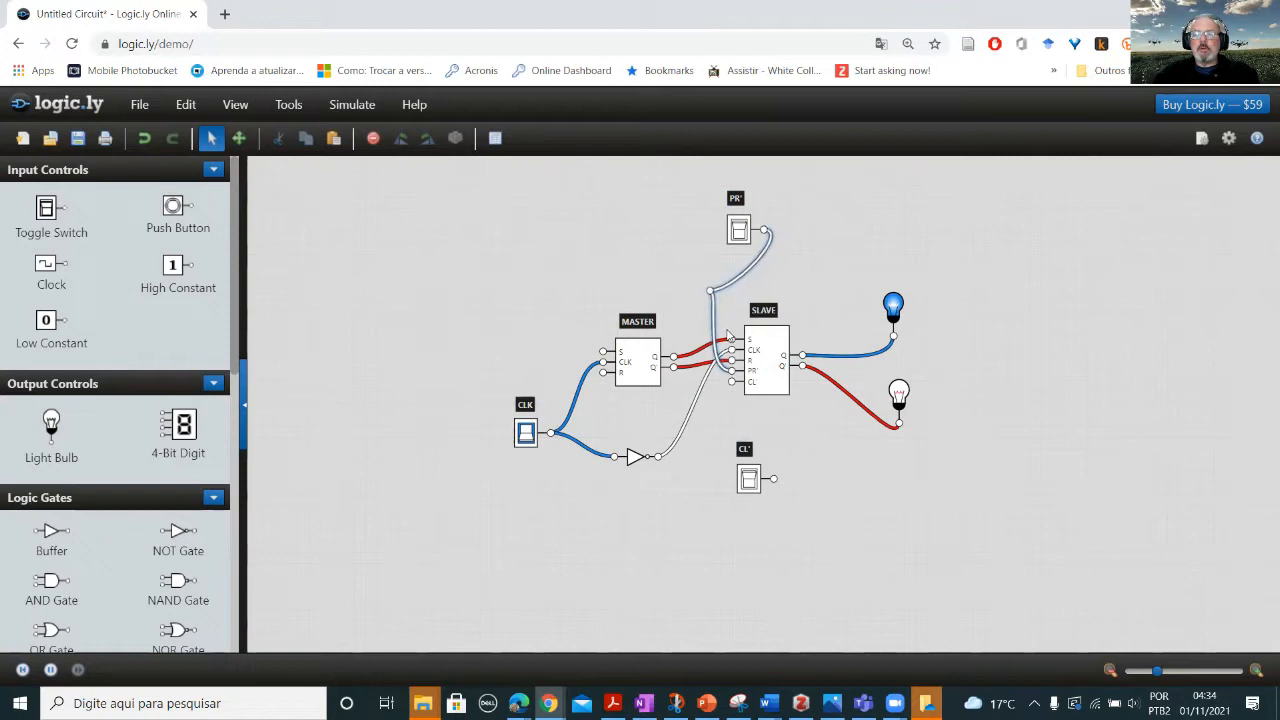
left_click_drag(773, 478, 732, 382)
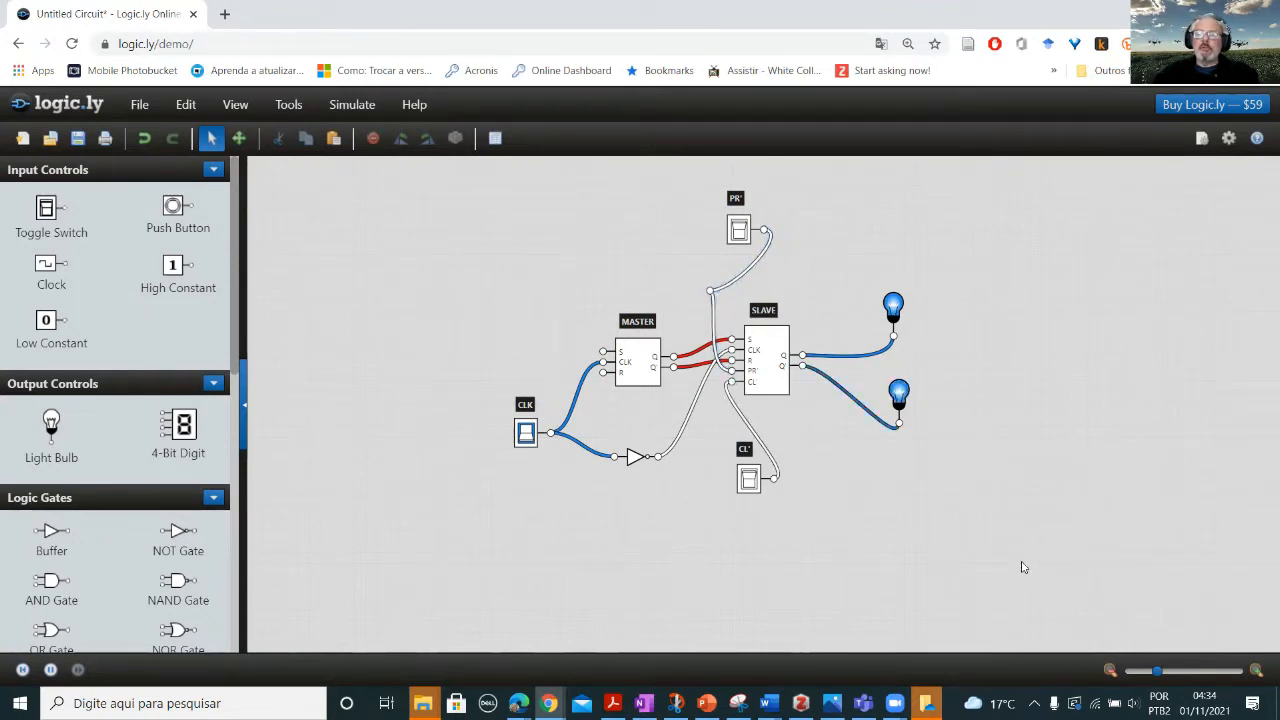
Turn on the PR' and CL' switches, and toggle CL' off and back on.
left_click(738, 231)
left_click(750, 478)
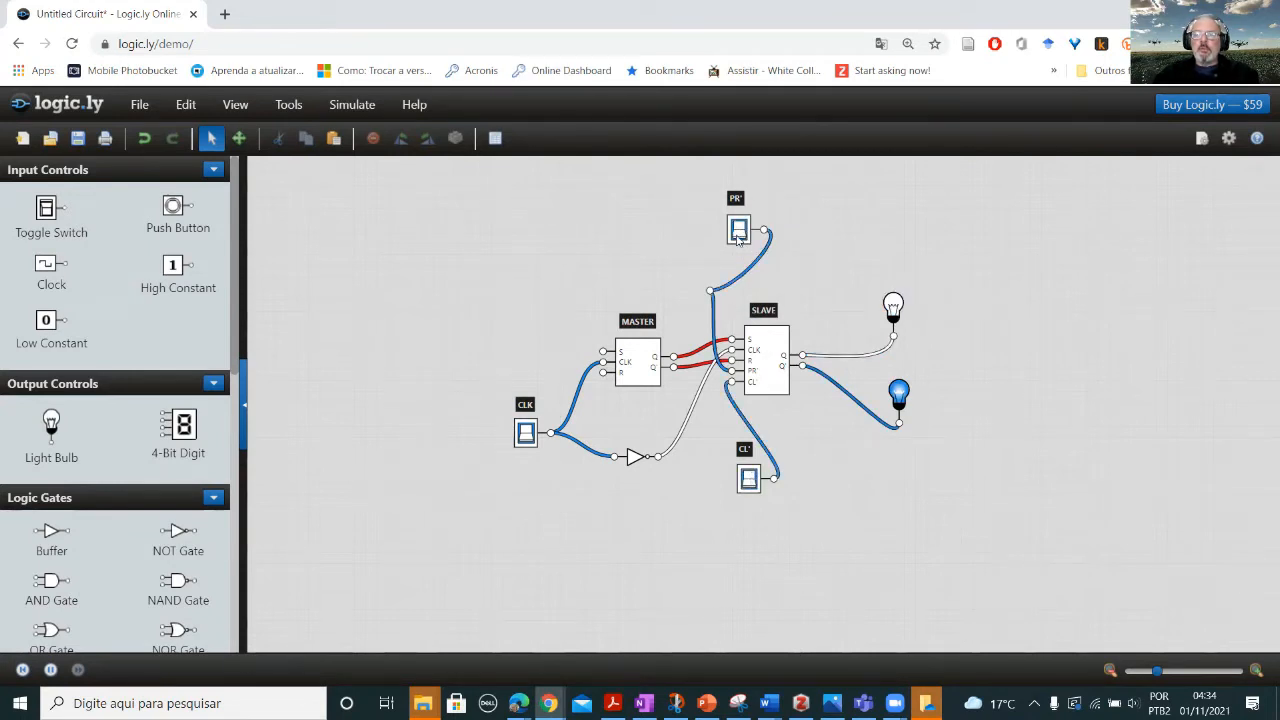
left_click(750, 478)
left_click(750, 478)
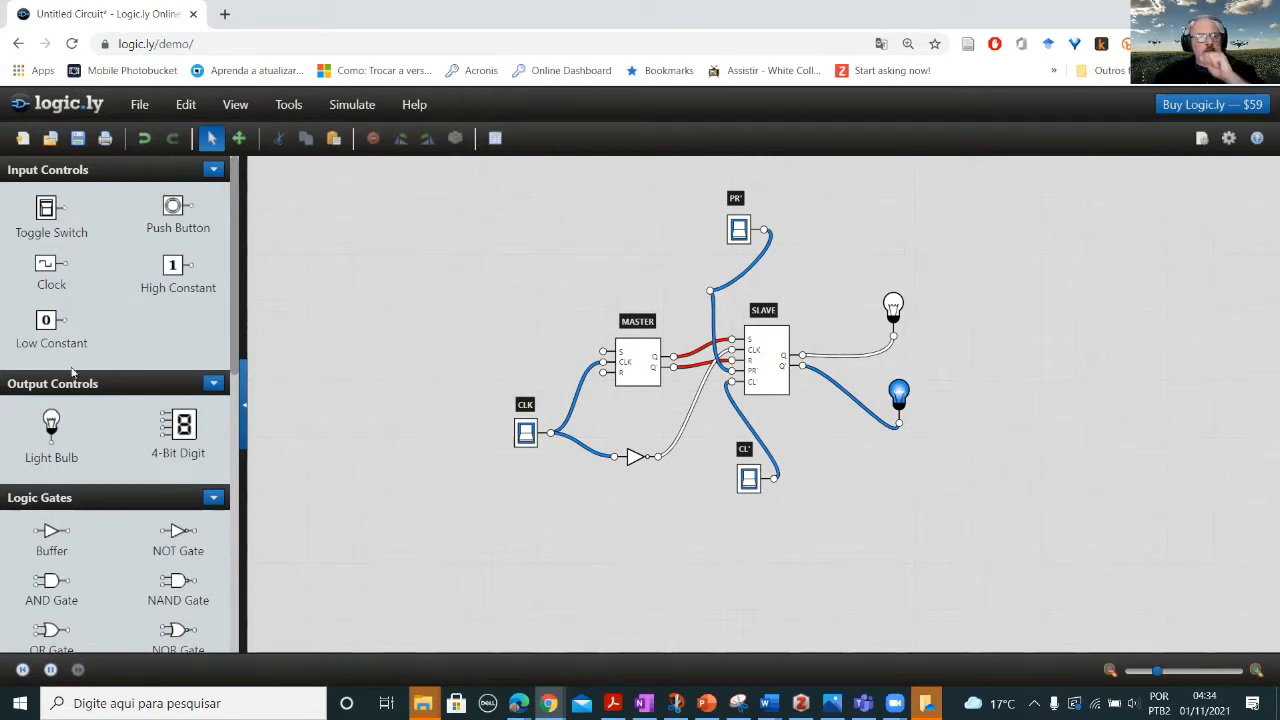
Place two two-input AND gates one above the other, to the left of the master flip-flop.
scroll(88, 458, "down", 3)
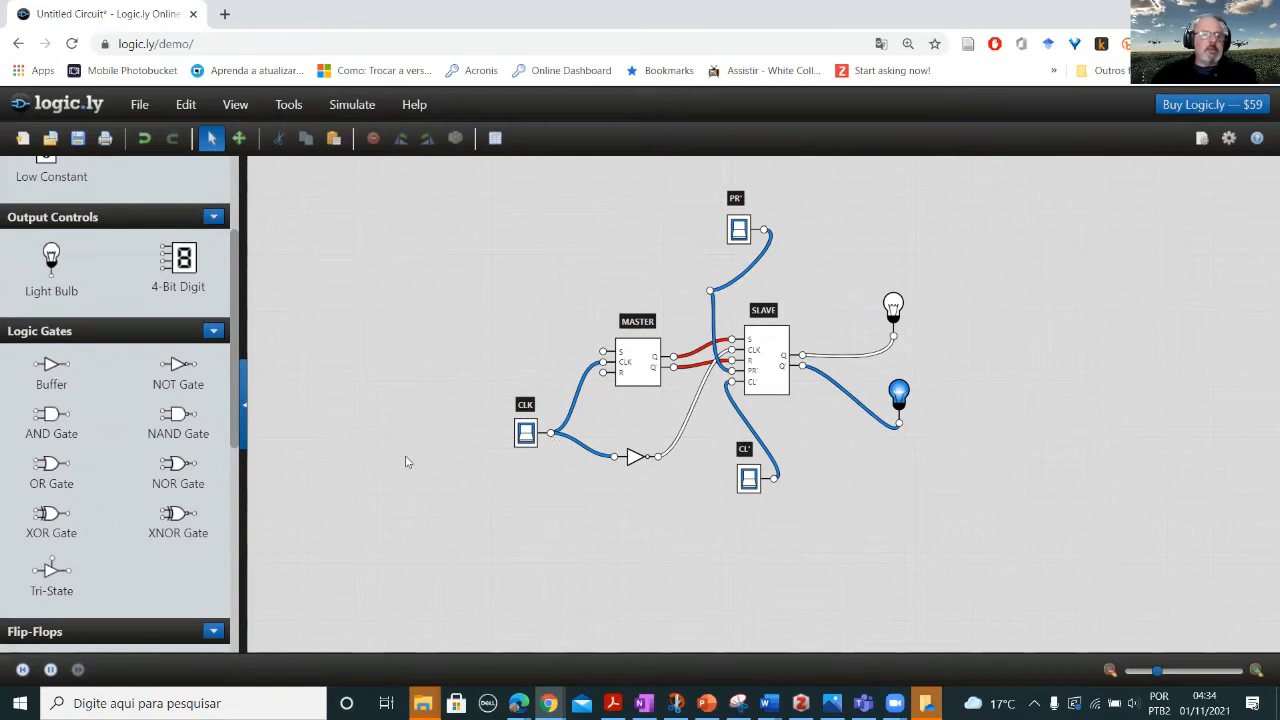
left_click_drag(57, 416, 524, 316)
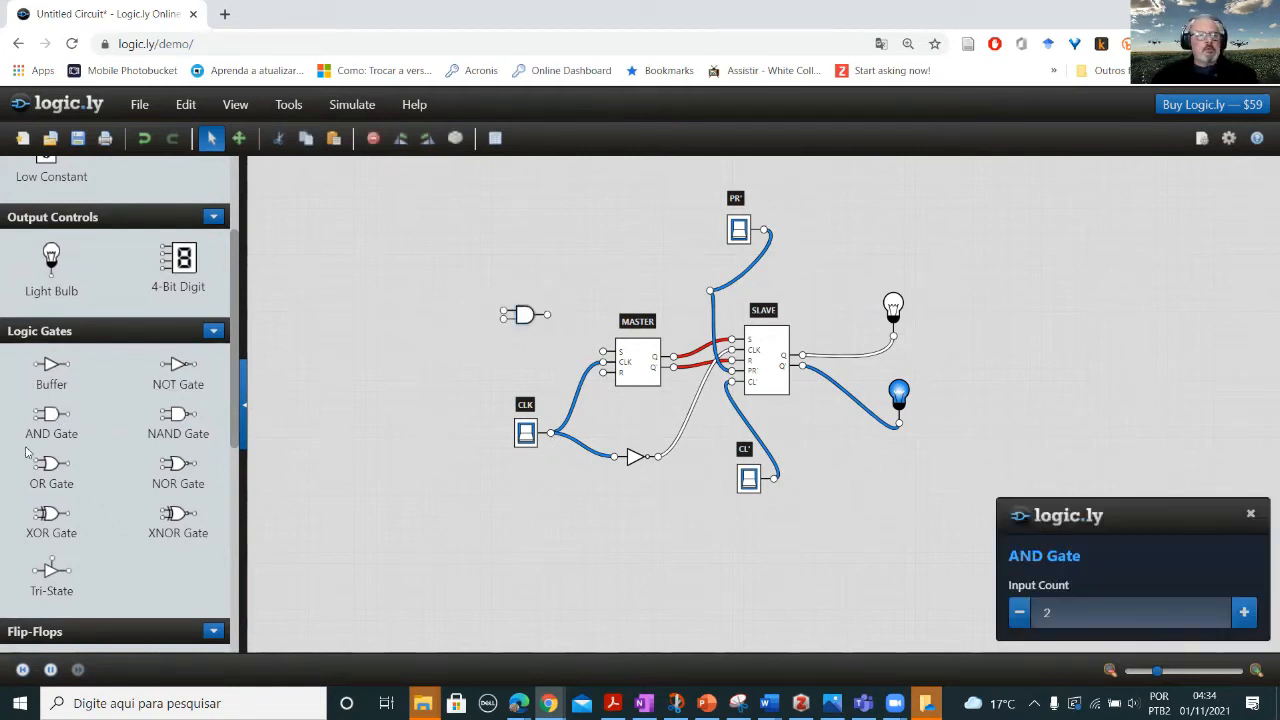
left_click_drag(57, 414, 443, 379)
left_click_drag(522, 314, 445, 321)
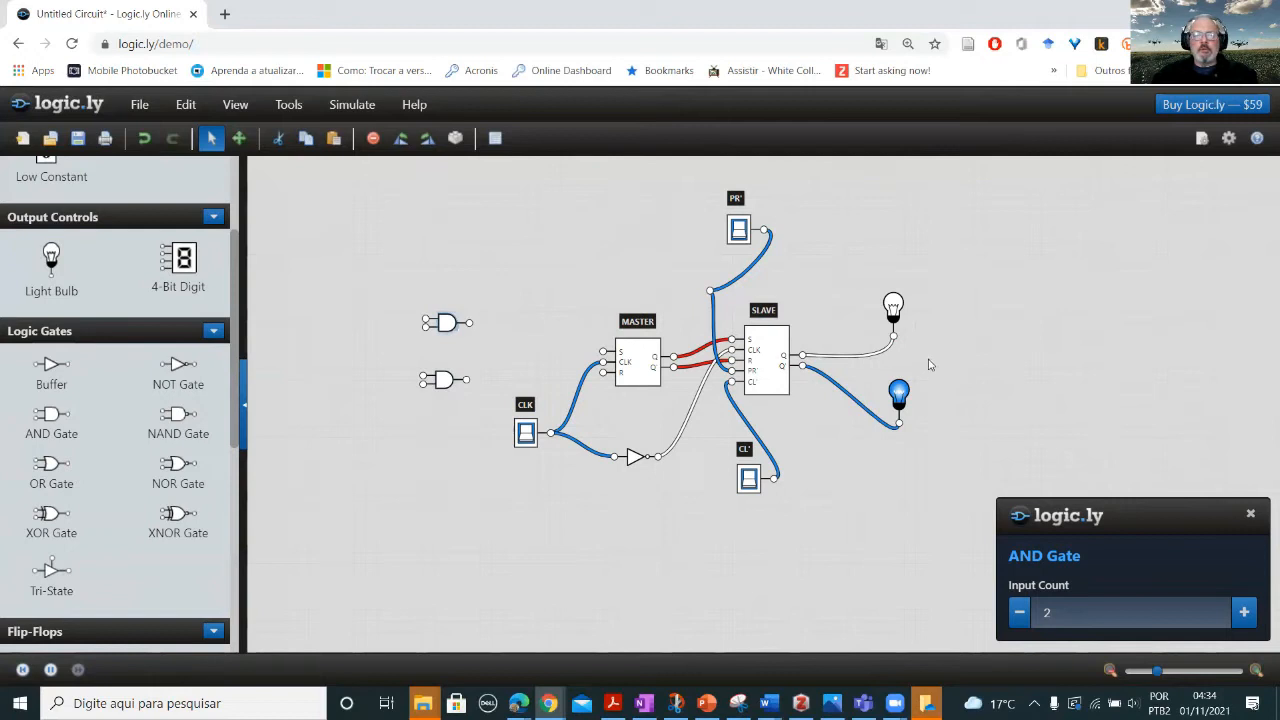
Add two toggle switches to the left of the AND gates, one above and one below the gate pair.
scroll(20, 260, "up", 3)
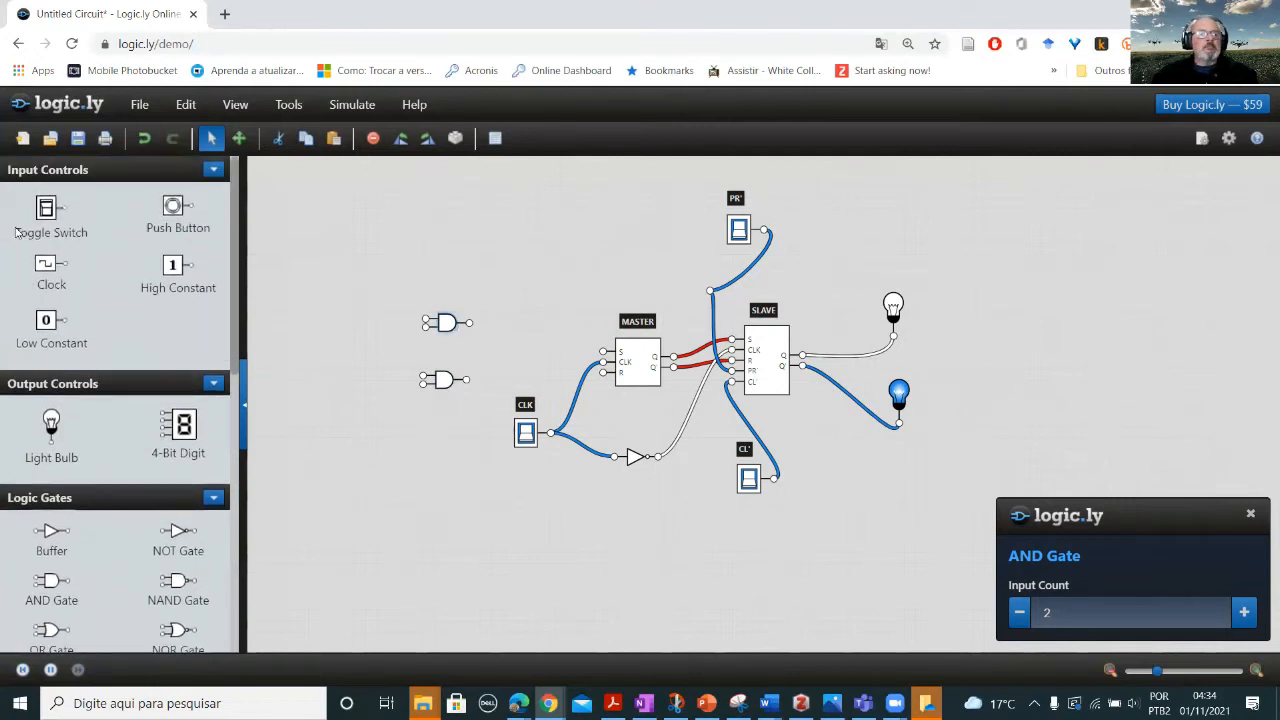
left_click_drag(46, 207, 340, 262)
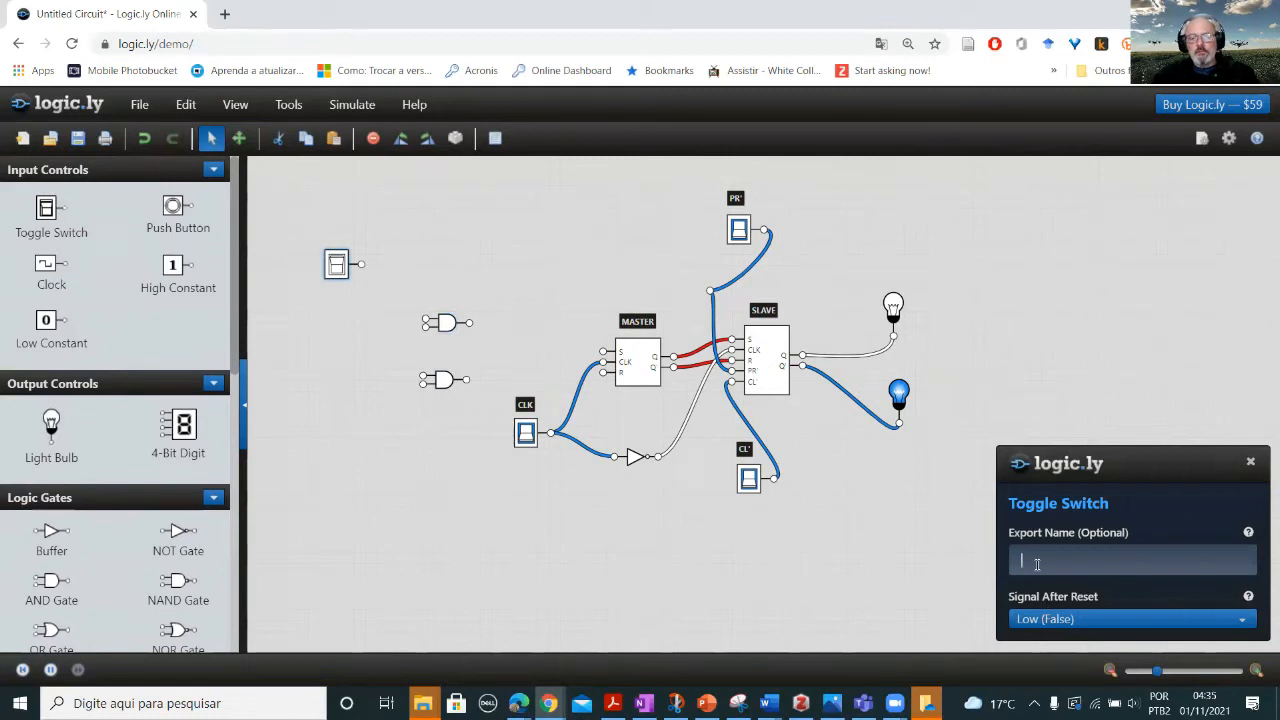
left_click(572, 545)
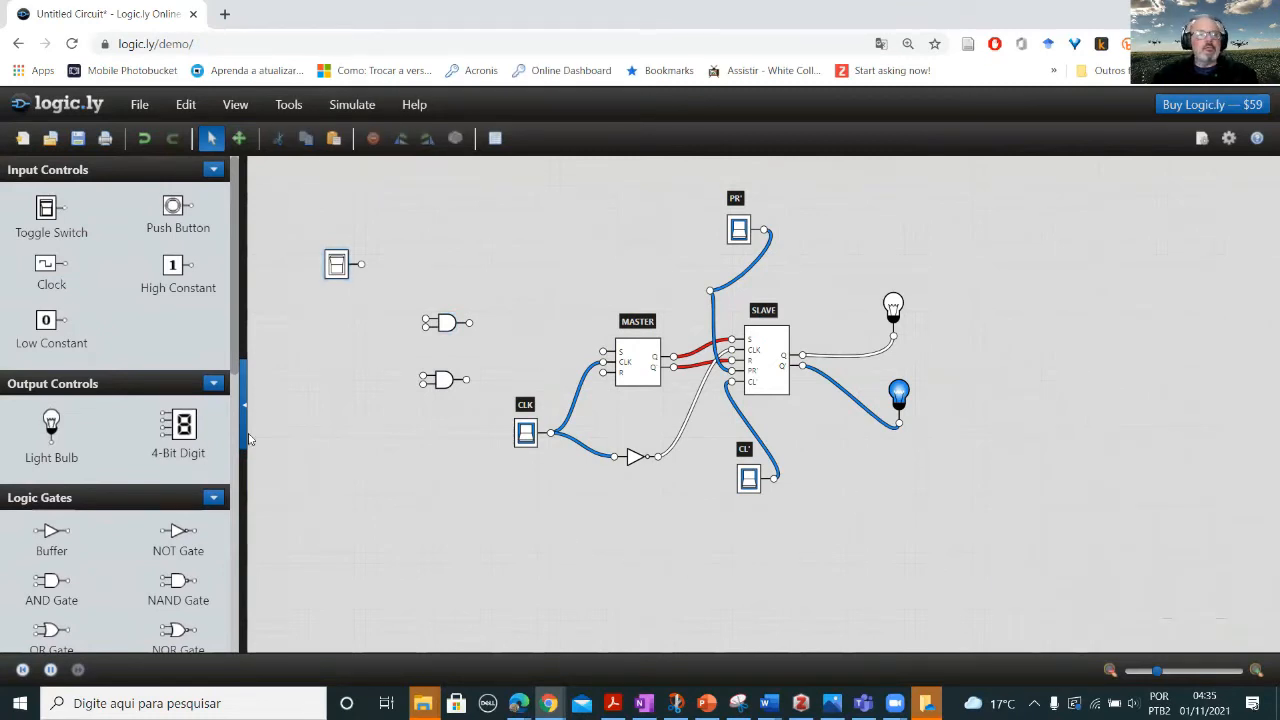
left_click_drag(46, 210, 338, 424)
left_click(1076, 560)
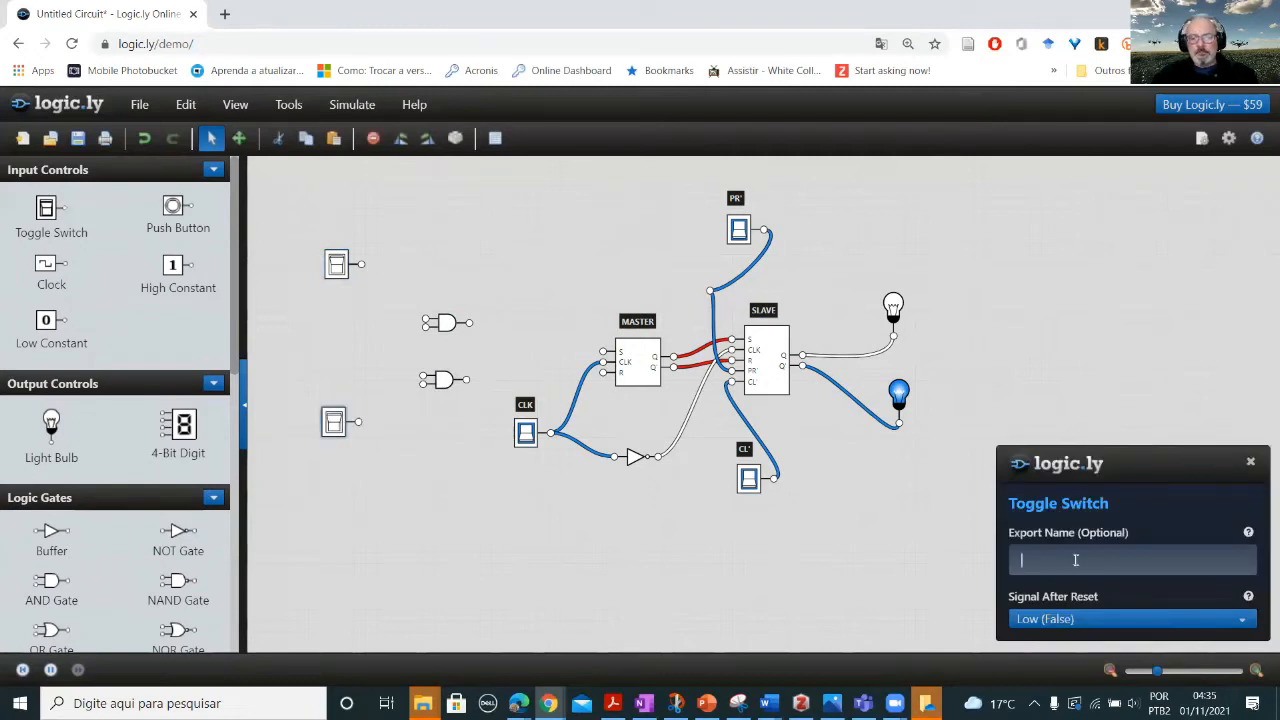
left_click(447, 562)
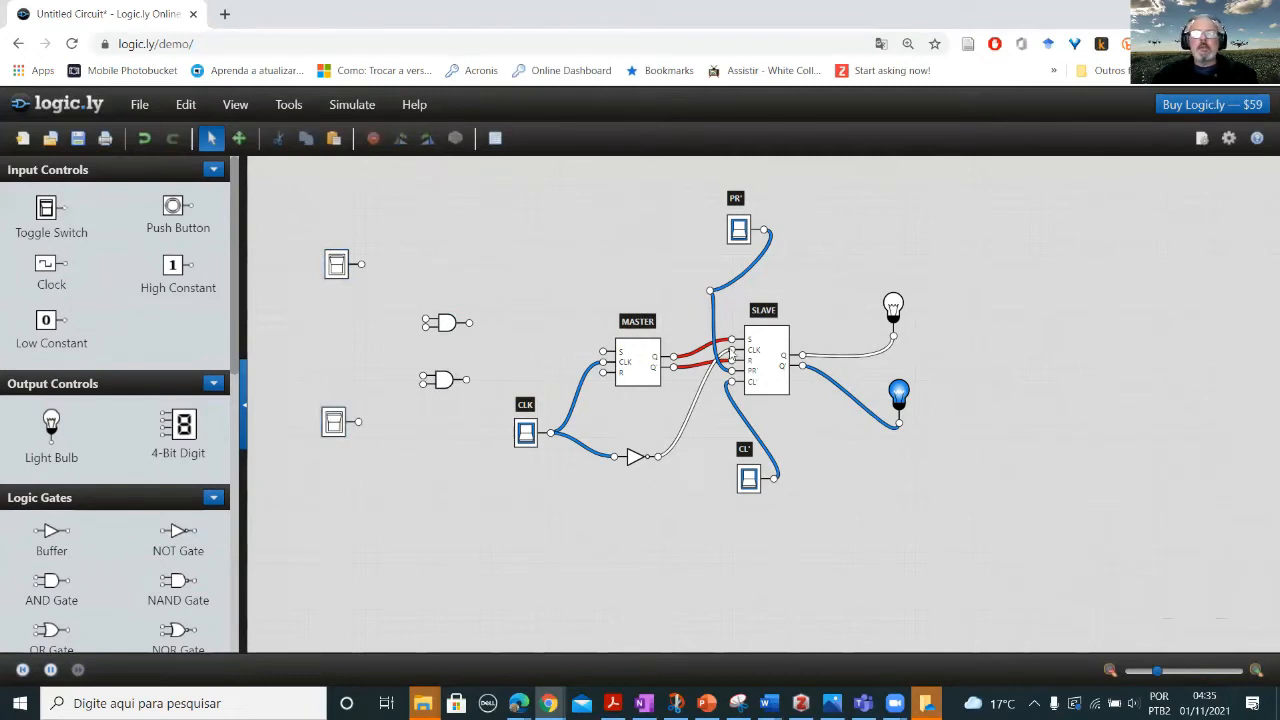
Duplicate the PR' label, change the copy's text to J, and place it above the upper of the two new toggle switches.
left_click(736, 201)
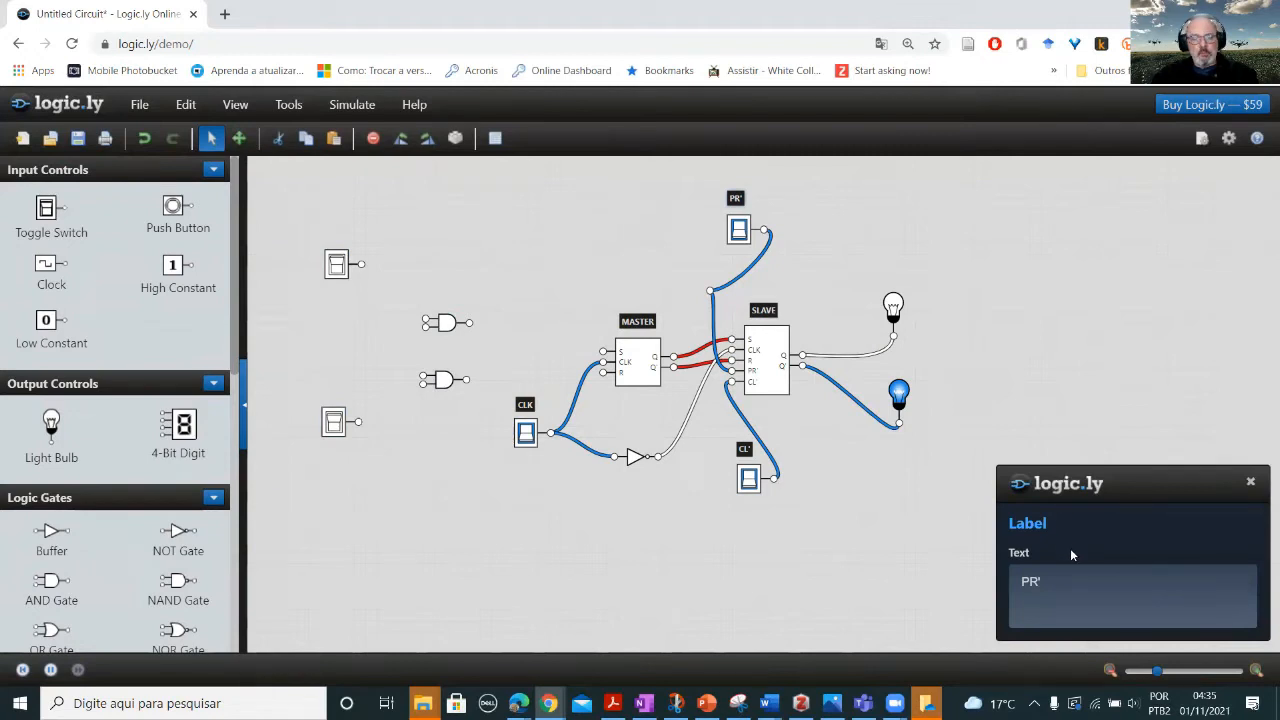
key("ctrl+v")
left_click_drag(1069, 577, 966, 573)
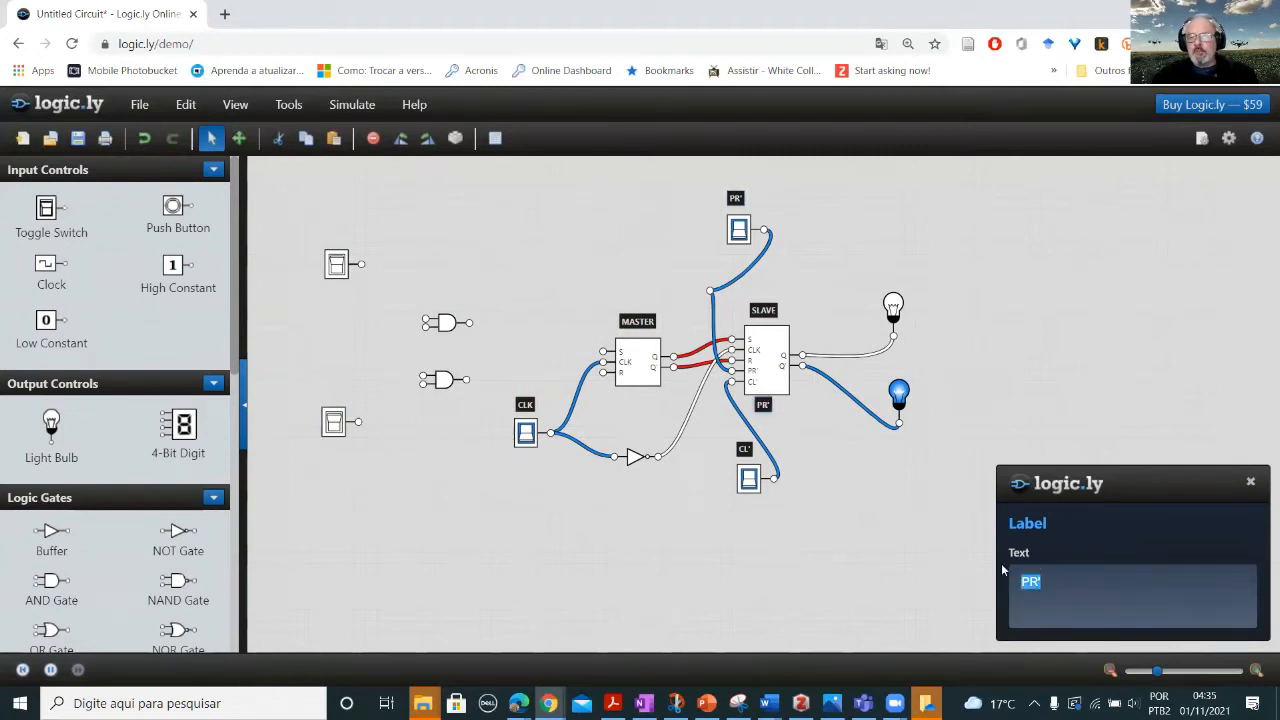
type("J")
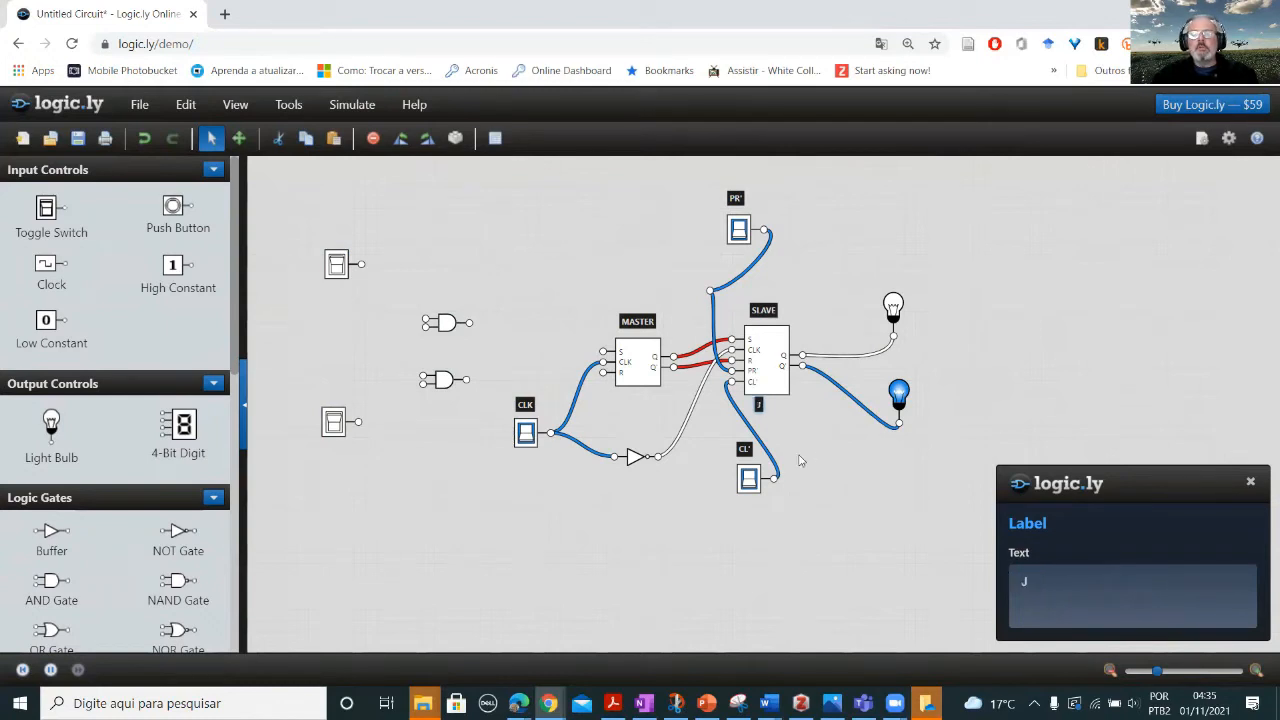
left_click_drag(661, 400, 328, 236)
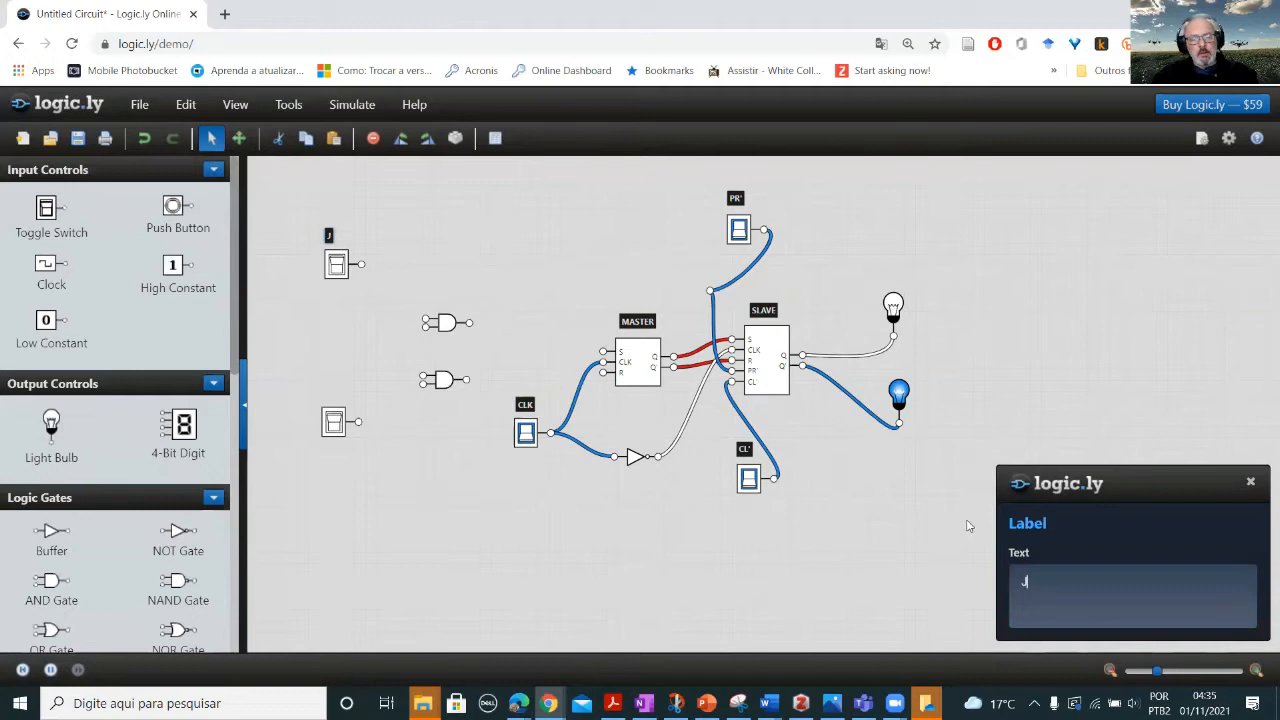
Copy the J label as K above the lower toggle switch, and wire the K and J switches to the lower and upper AND gates.
key("ctrl+v")
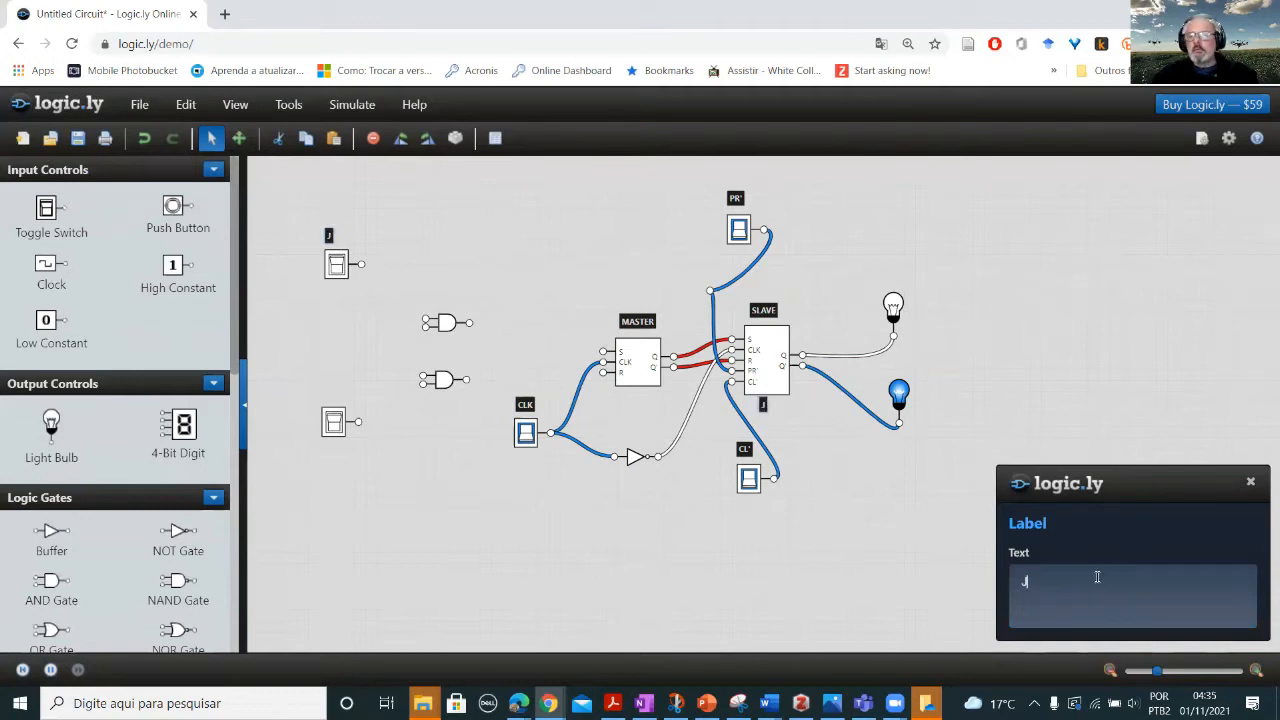
key("BackSpace")
type("K")
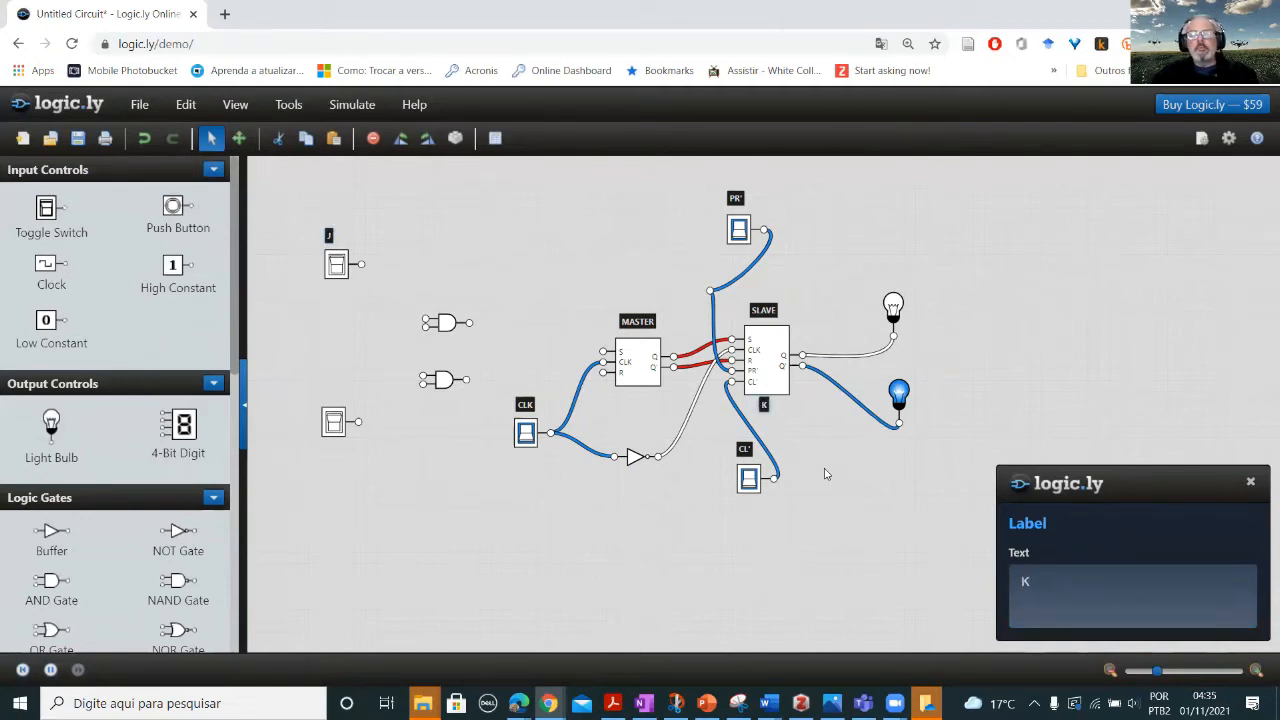
left_click_drag(768, 408, 423, 384)
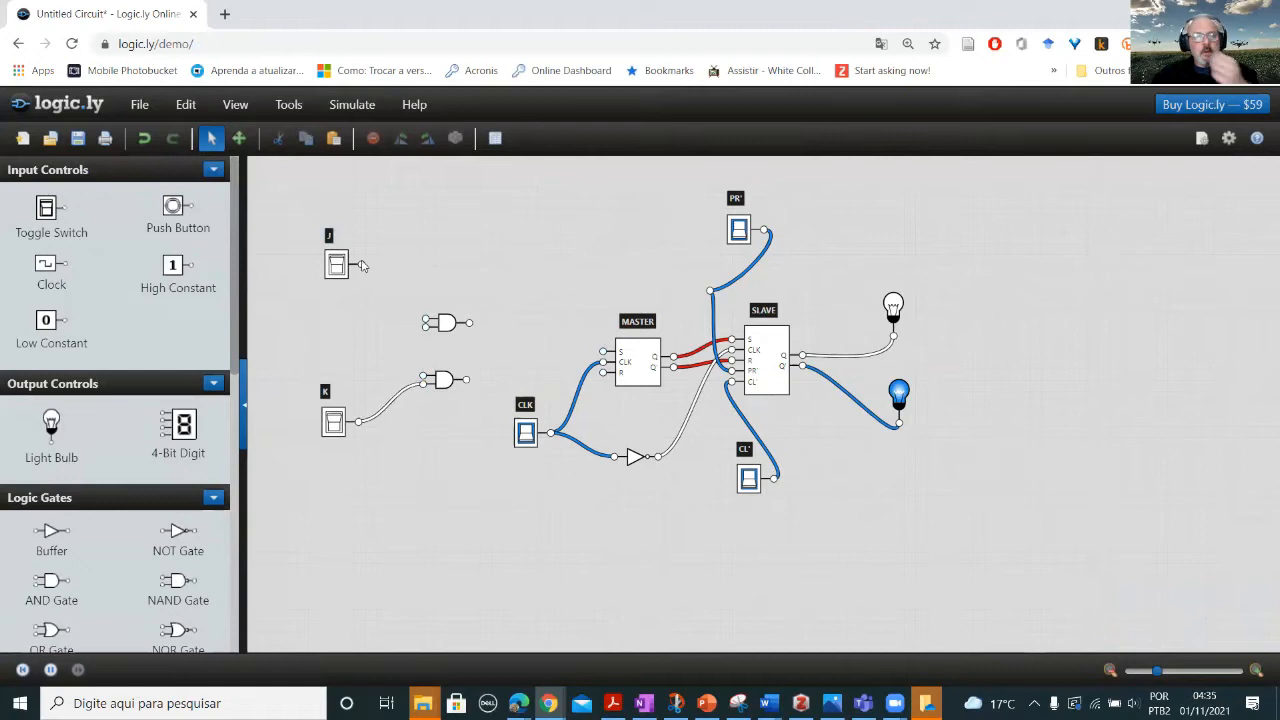
left_click_drag(363, 265, 428, 323)
left_click_drag(363, 265, 425, 322)
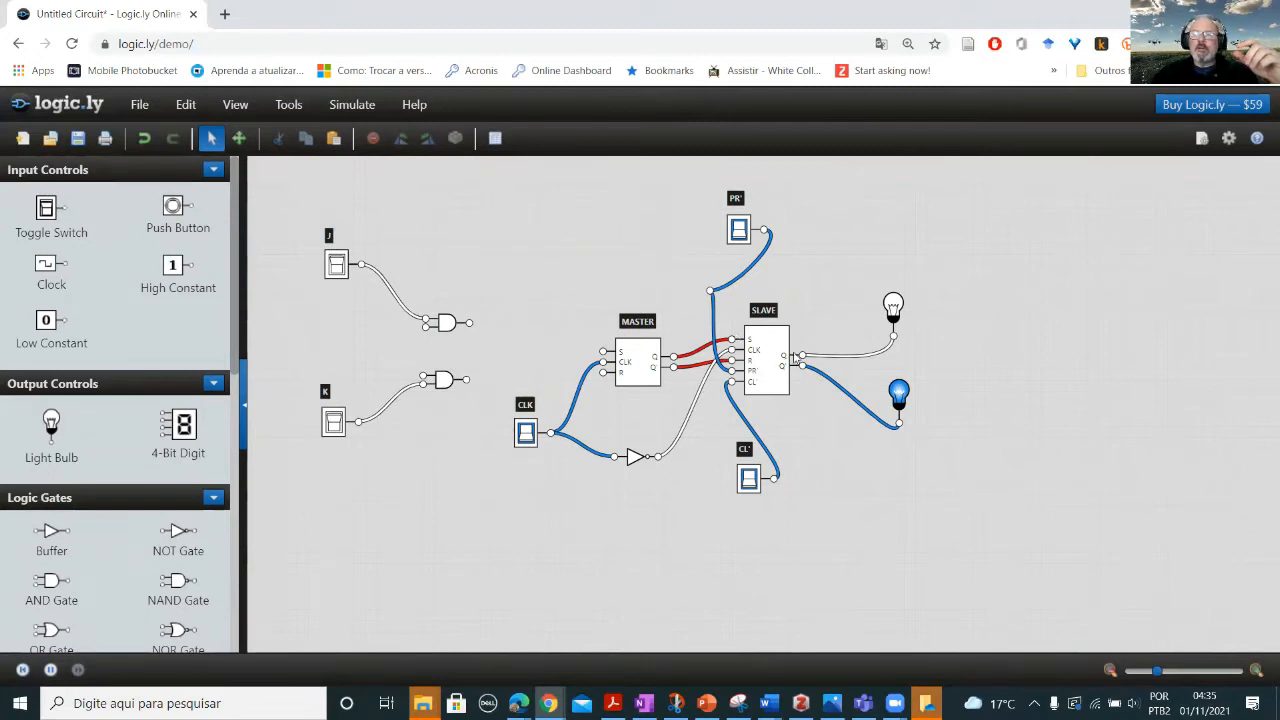
Feed the slave's Q output back below the circuit to the lower AND gate, and Q' back above it to the upper AND gate.
left_click_drag(802, 360, 411, 560)
left_click_drag(648, 490, 889, 560)
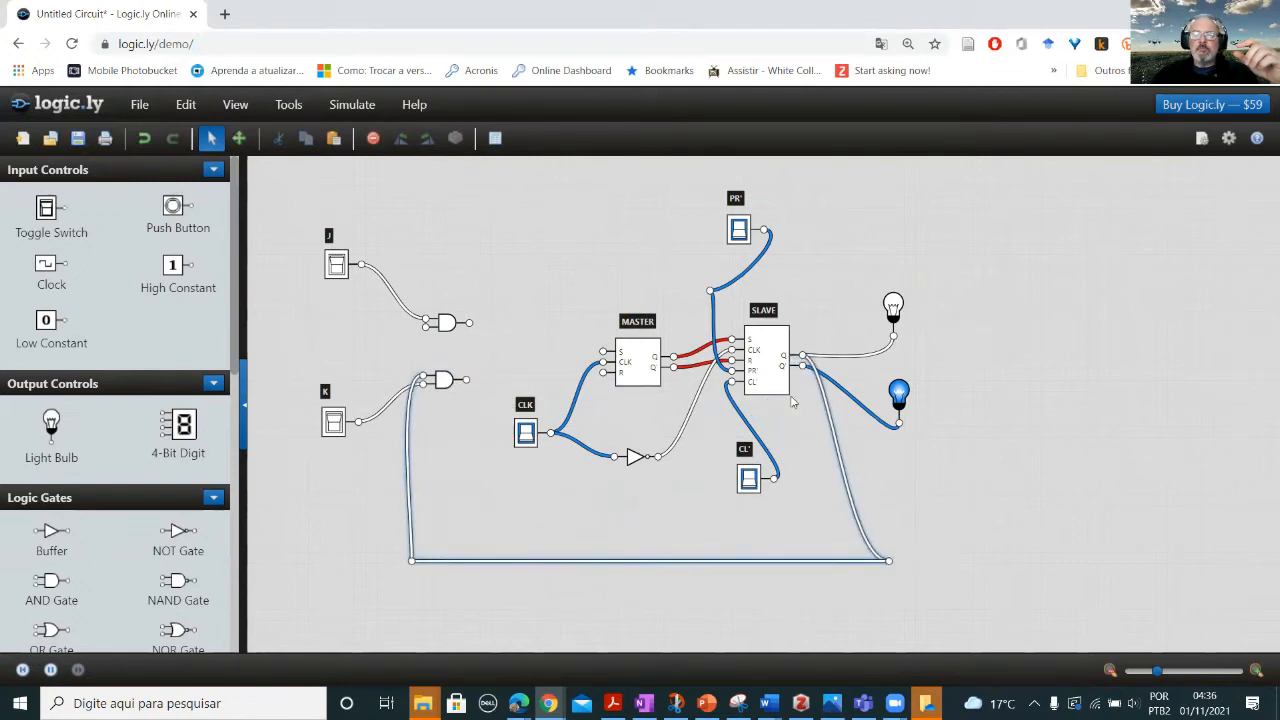
left_click_drag(802, 367, 461, 262)
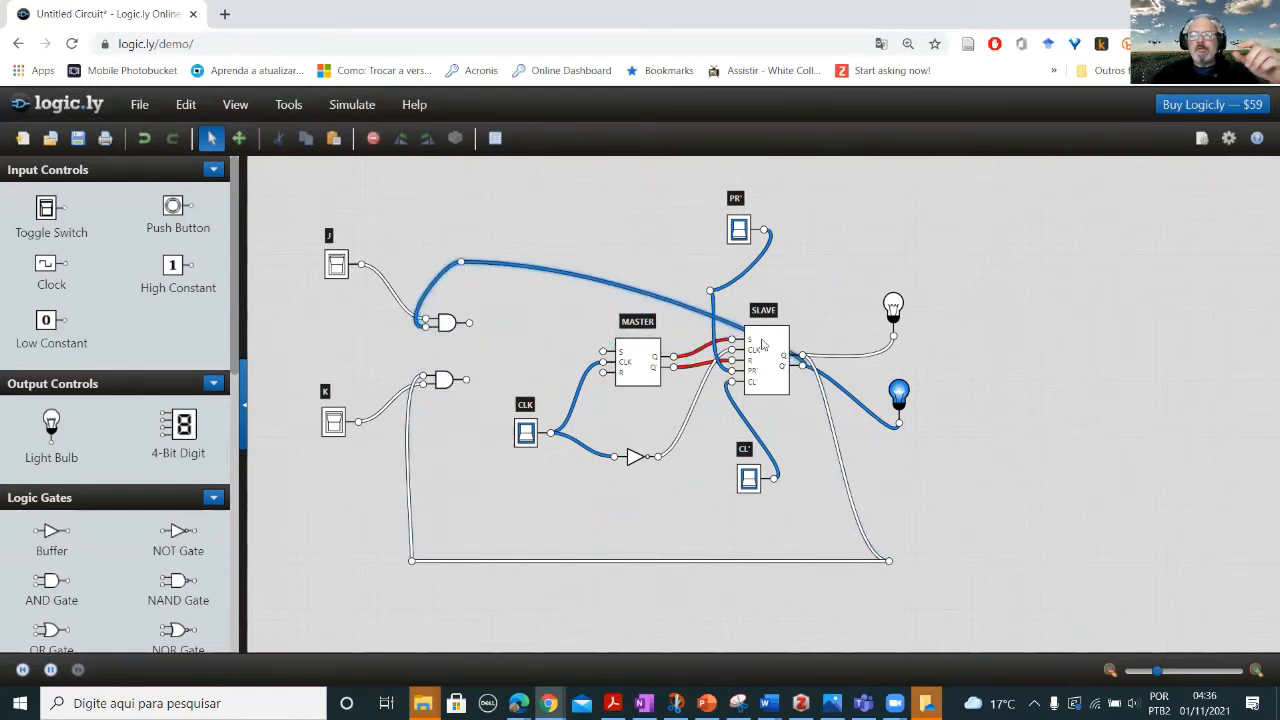
left_click_drag(730, 322, 815, 276)
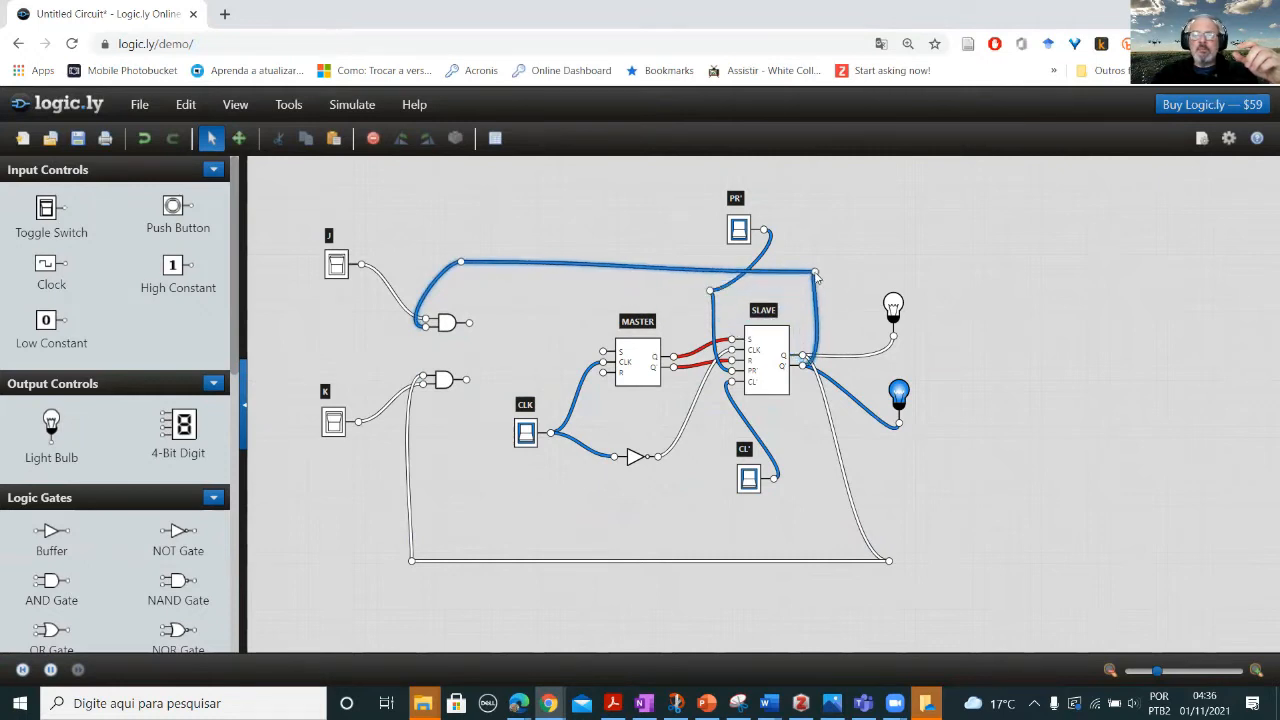
Connect the upper AND gate's output to the master's S input and the lower AND gate's output to its R input.
left_click(471, 327)
left_click_drag(471, 327, 602, 355)
left_click_drag(468, 380, 604, 374)
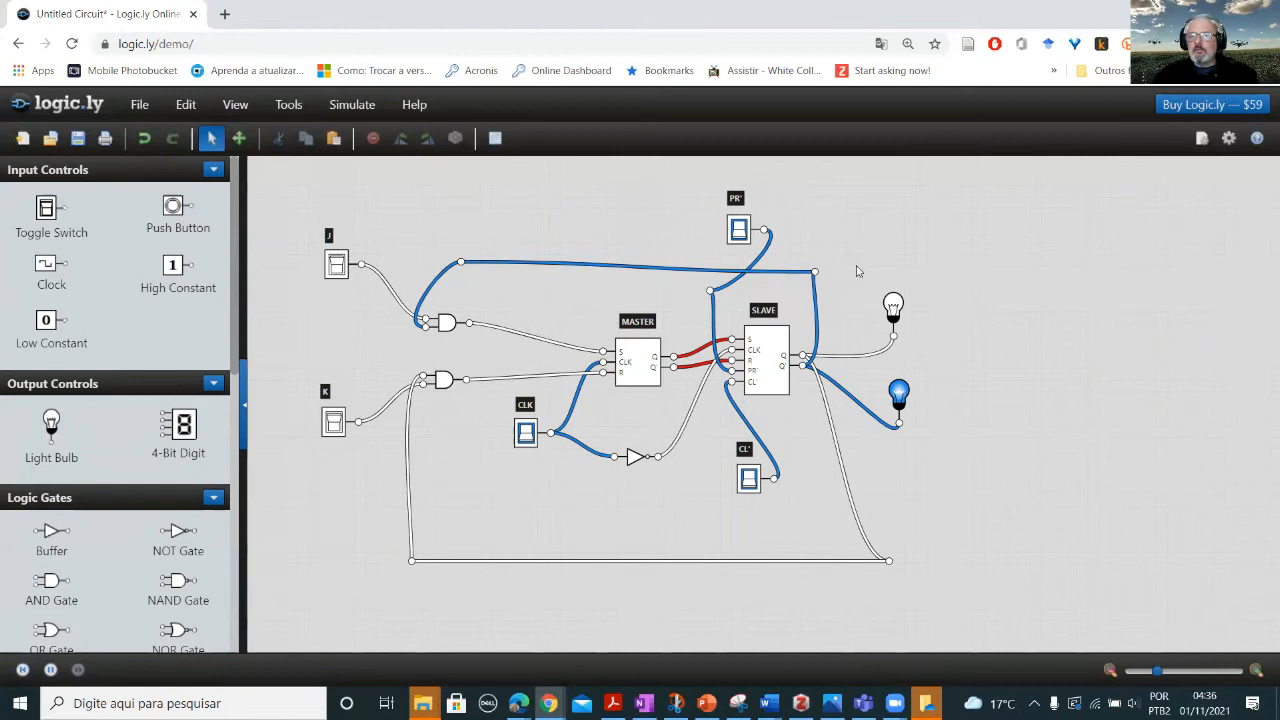
Make two copies of the PR' label reading Q and Q', and place them beside the upper and lower output bulbs.
left_click(733, 201)
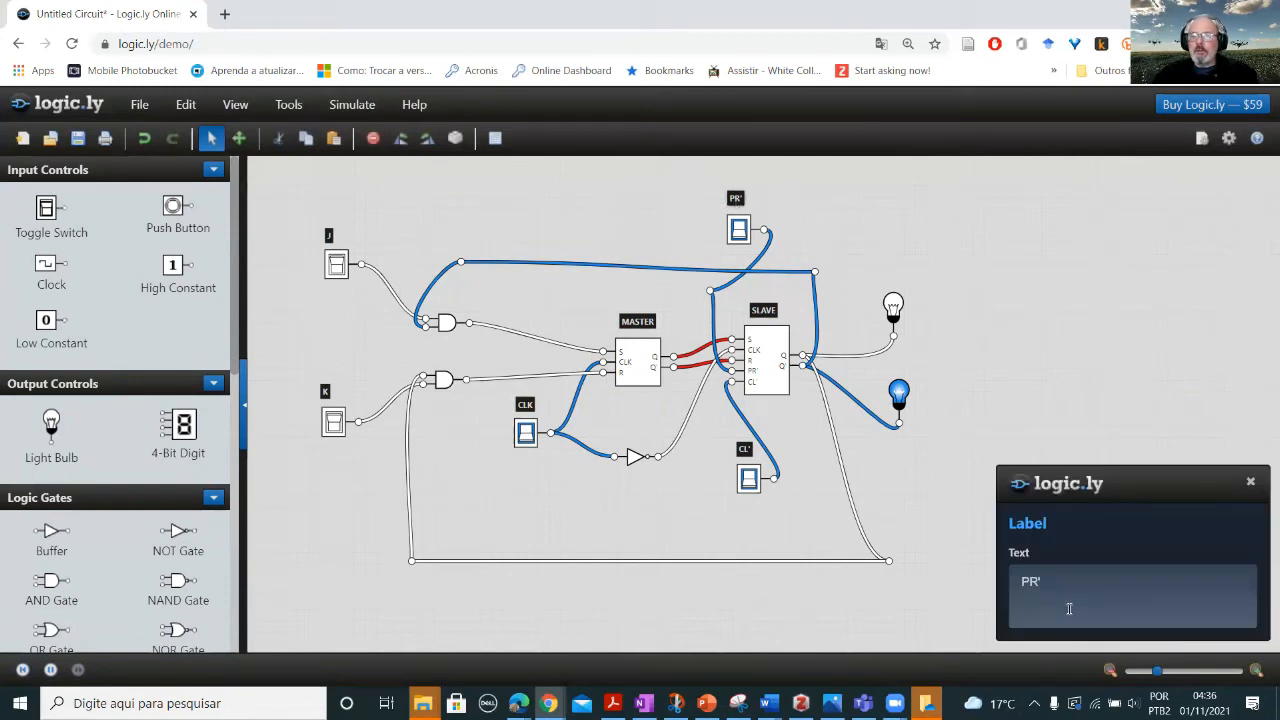
key("ctrl+v")
left_click_drag(1043, 583, 1008, 583)
type("Q")
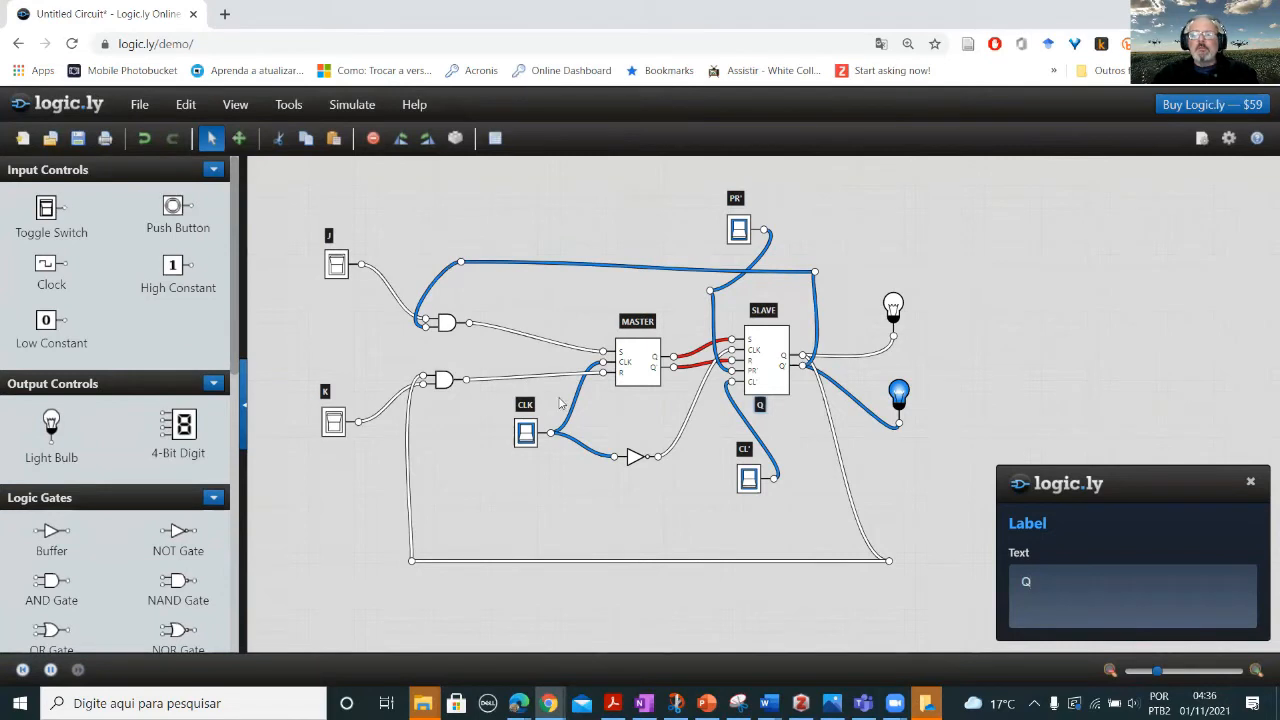
left_click_drag(763, 410, 932, 302)
key("ctrl+v")
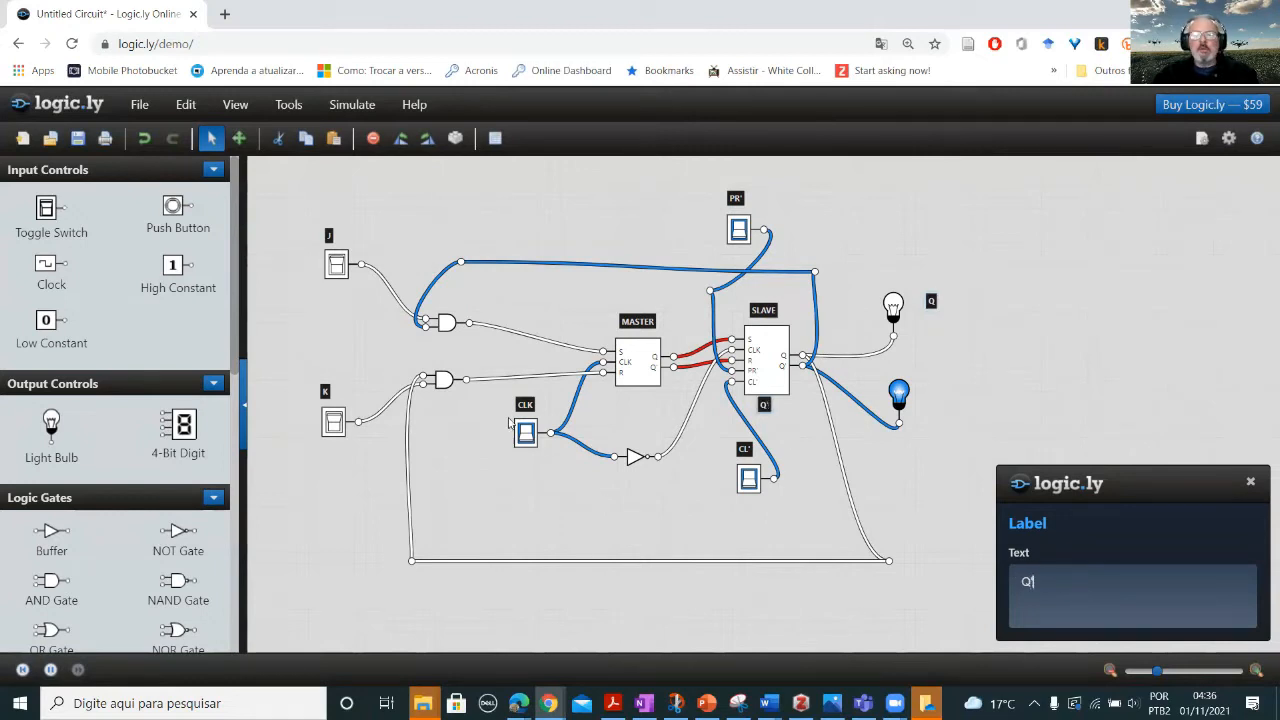
left_click_drag(767, 408, 934, 409)
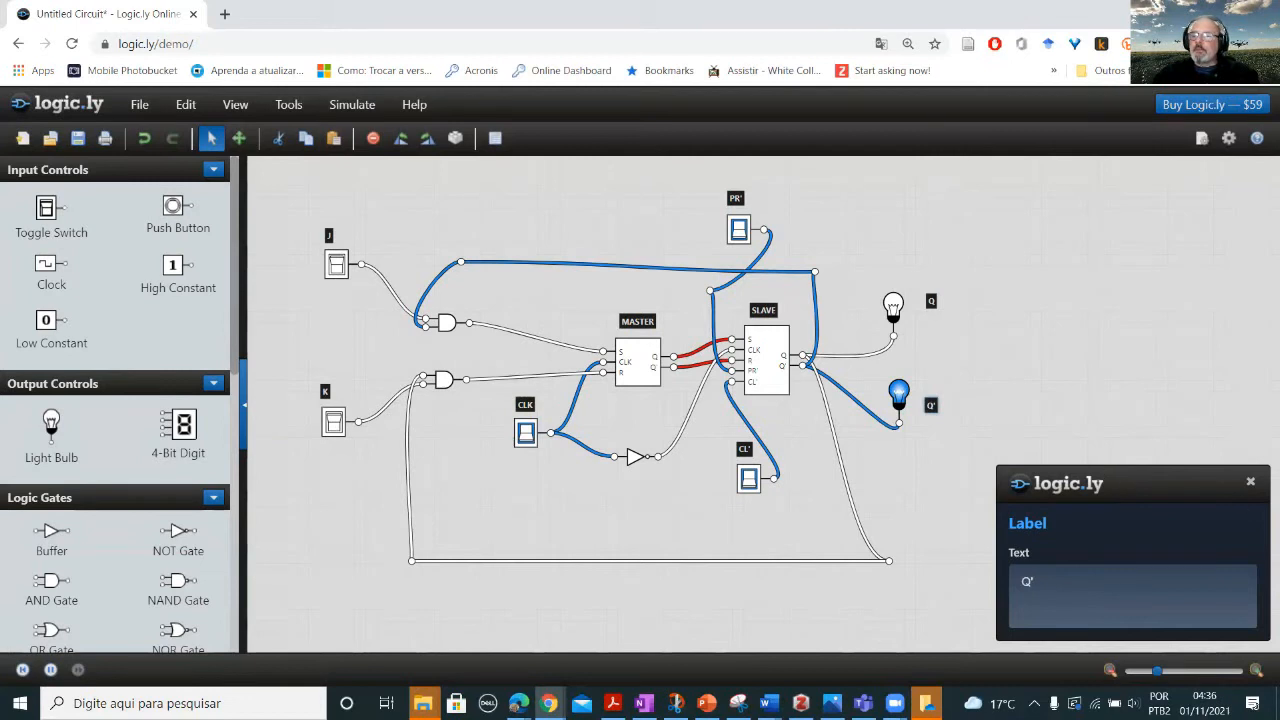
left_click(1250, 485)
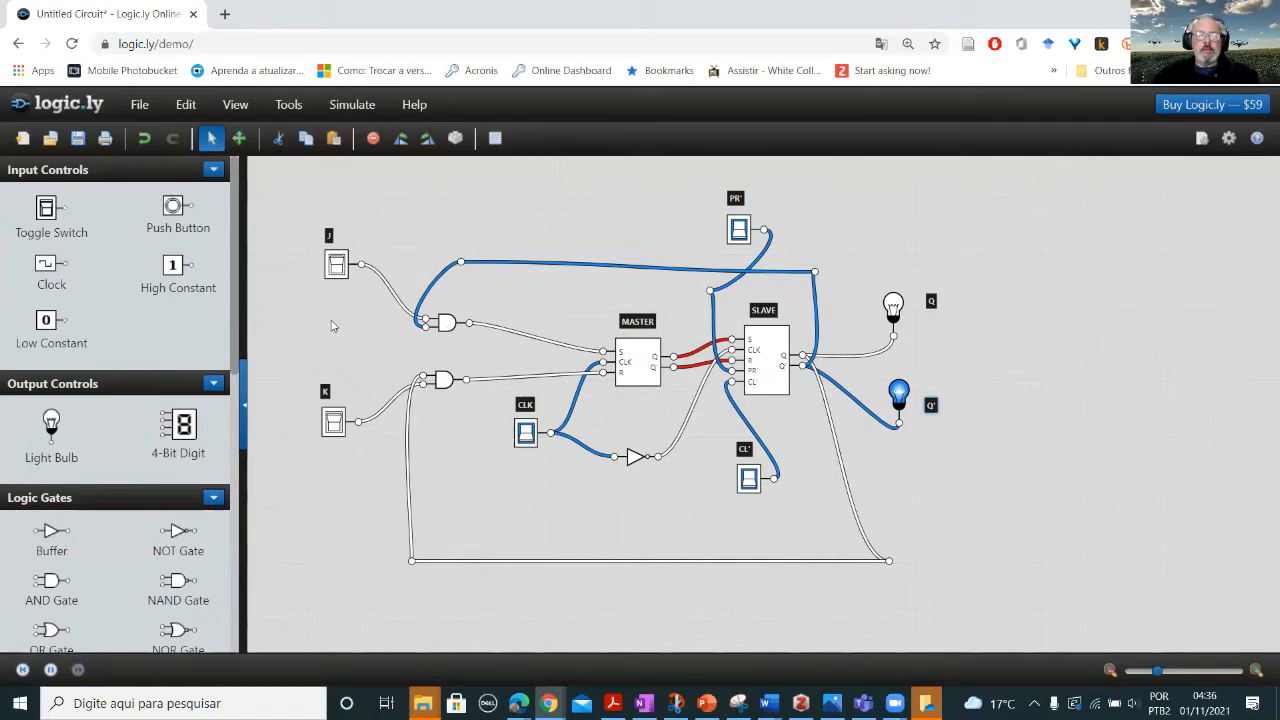
Turn off the CLK, PR' and CL' switches.
left_click(525, 442)
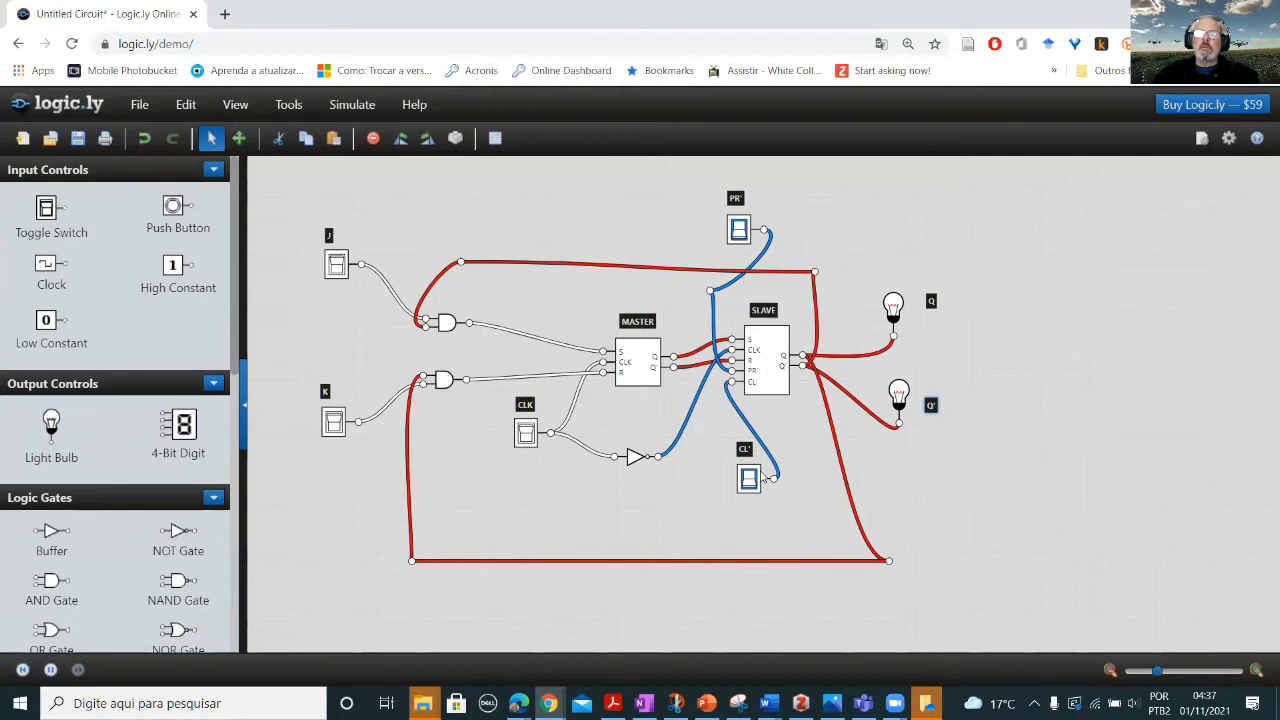
left_click(741, 232)
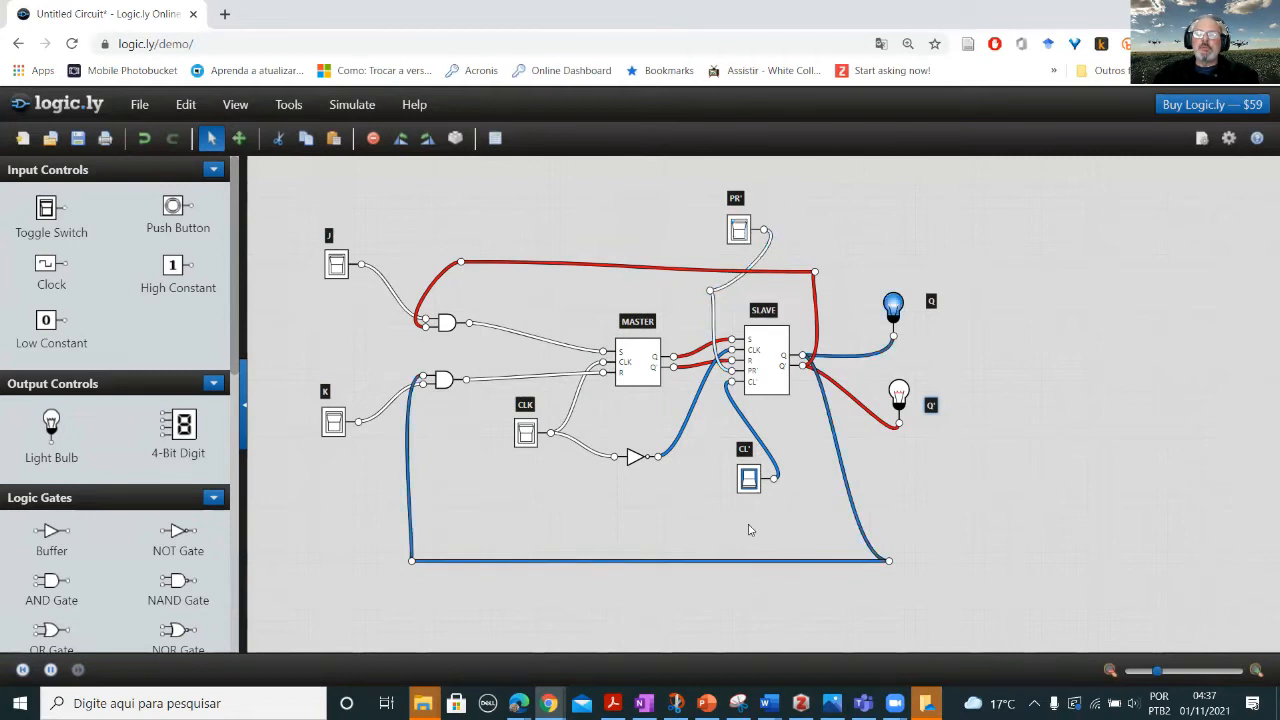
left_click(752, 481)
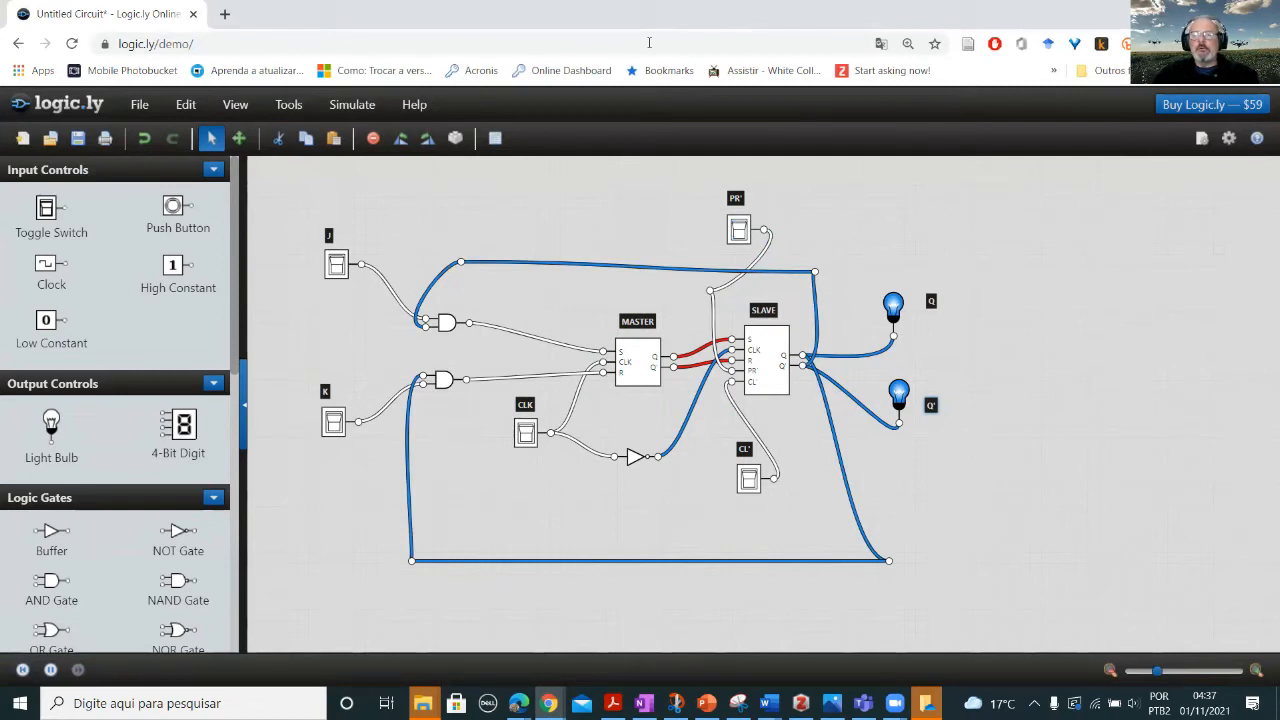
With CLK off, test the PR' and CL' switches in different on/off combinations, ending with PR' on and CL' off.
left_click(748, 229)
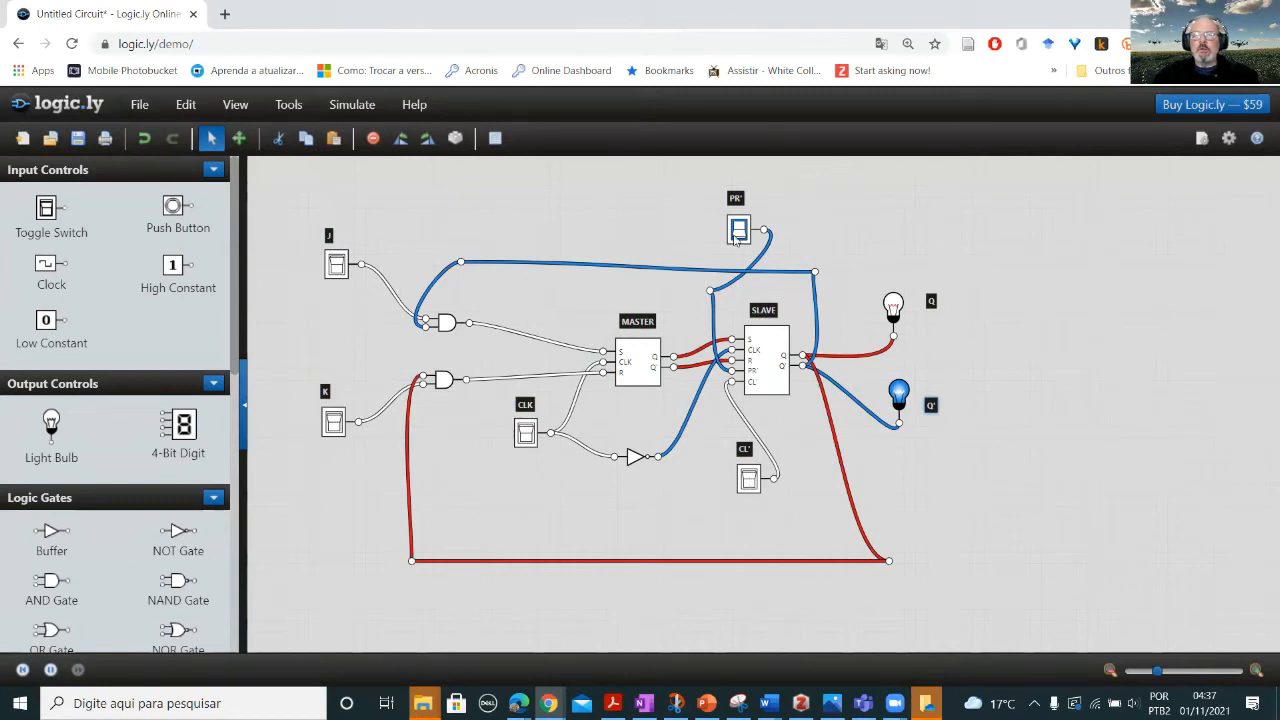
left_click(750, 478)
left_click(740, 232)
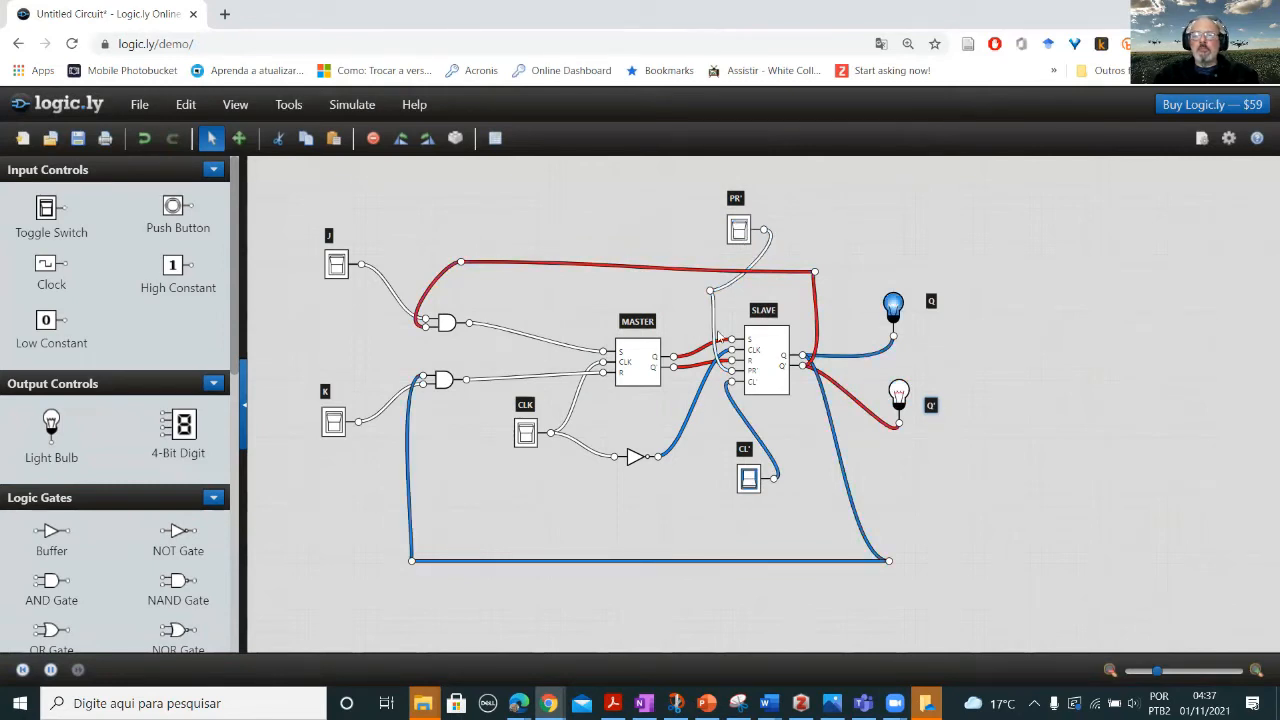
left_click(740, 232)
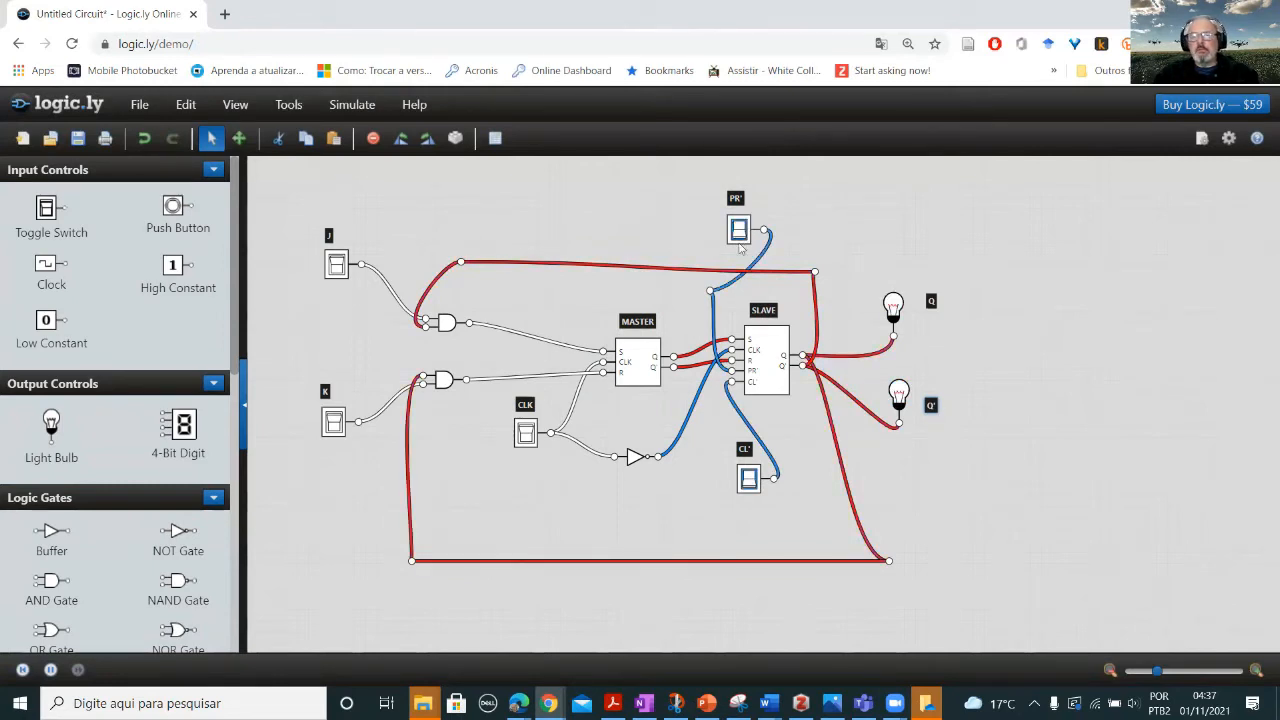
left_click(749, 482)
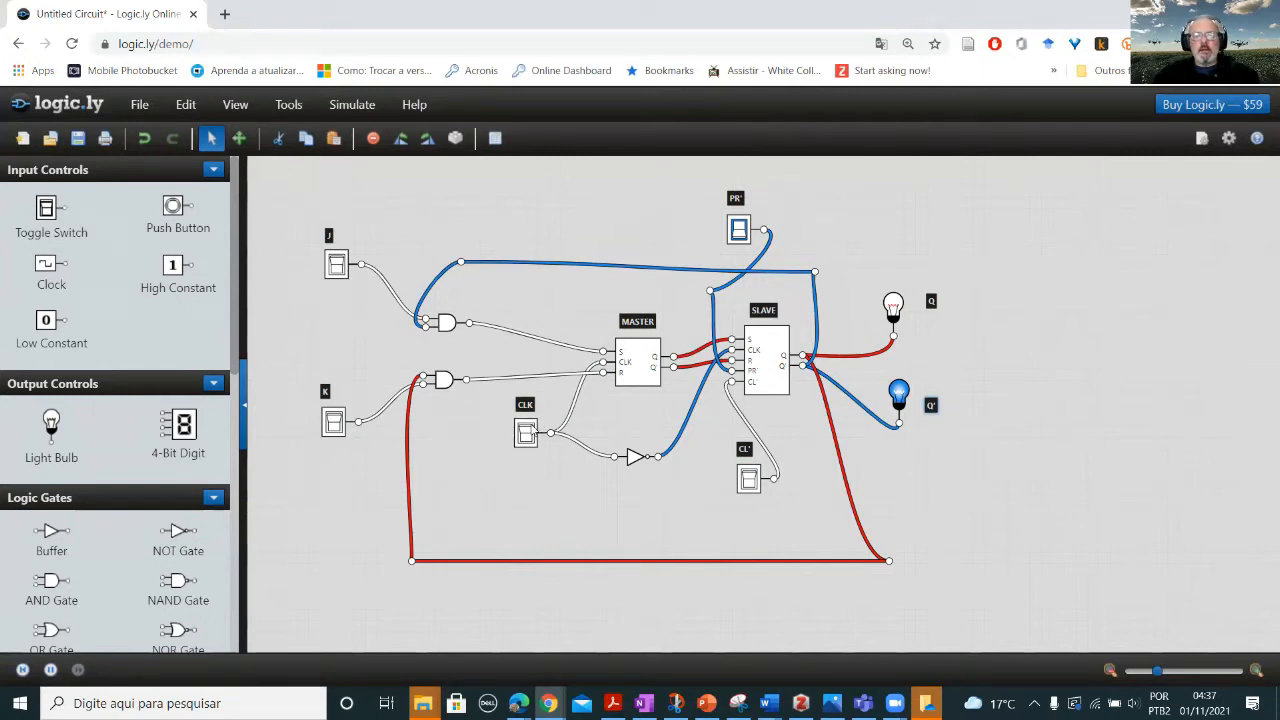
Turn CLK on, switch PR' off so both PR' and CL' are low, and turn CLK back off.
left_click(536, 429)
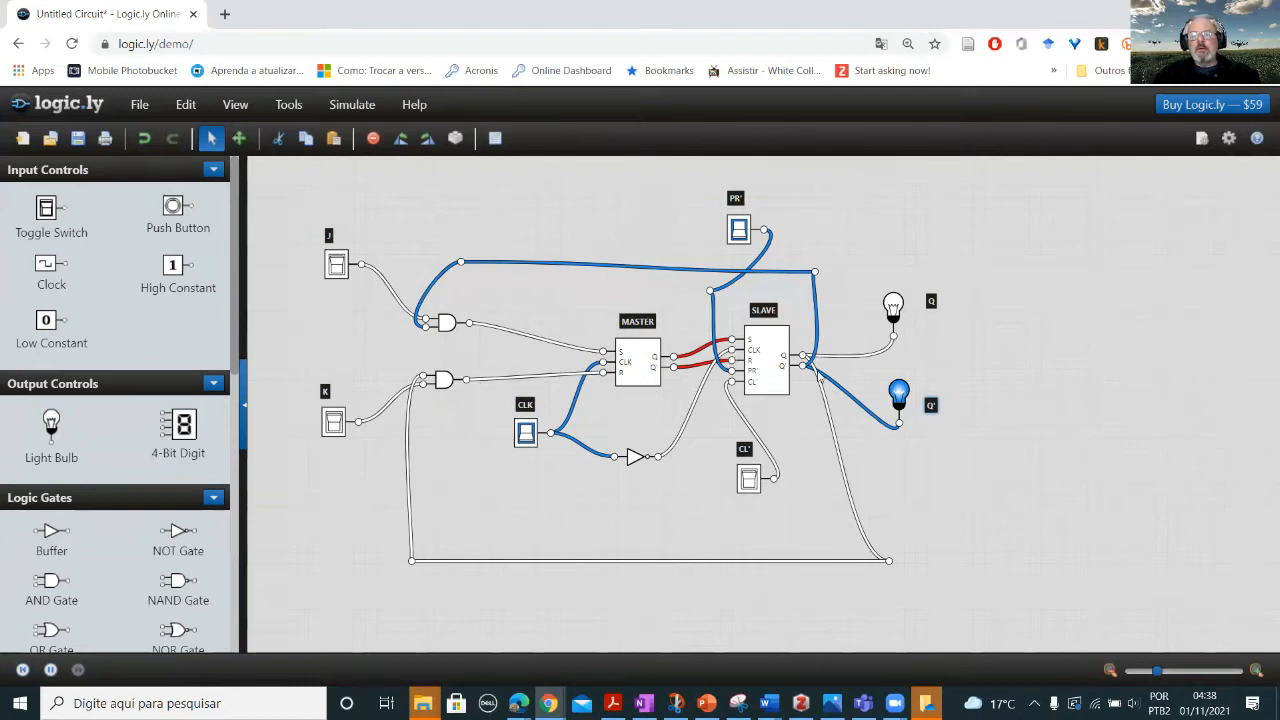
left_click(740, 231)
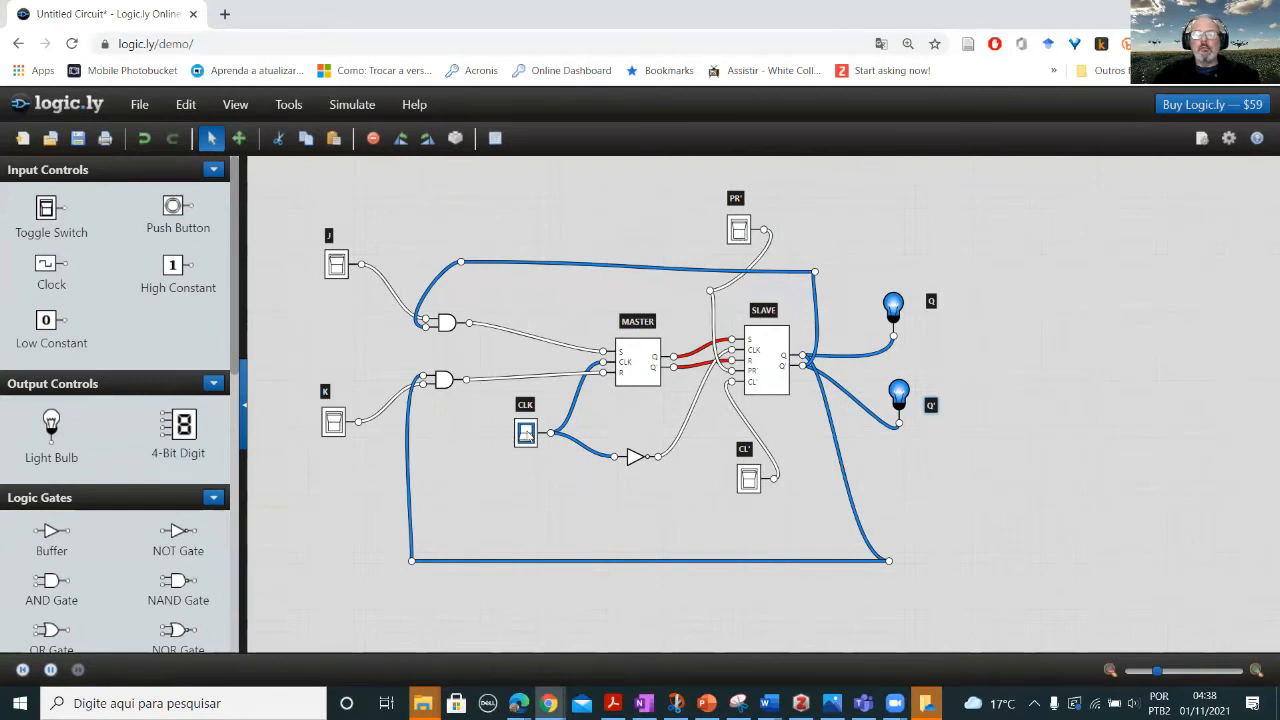
left_click(526, 435)
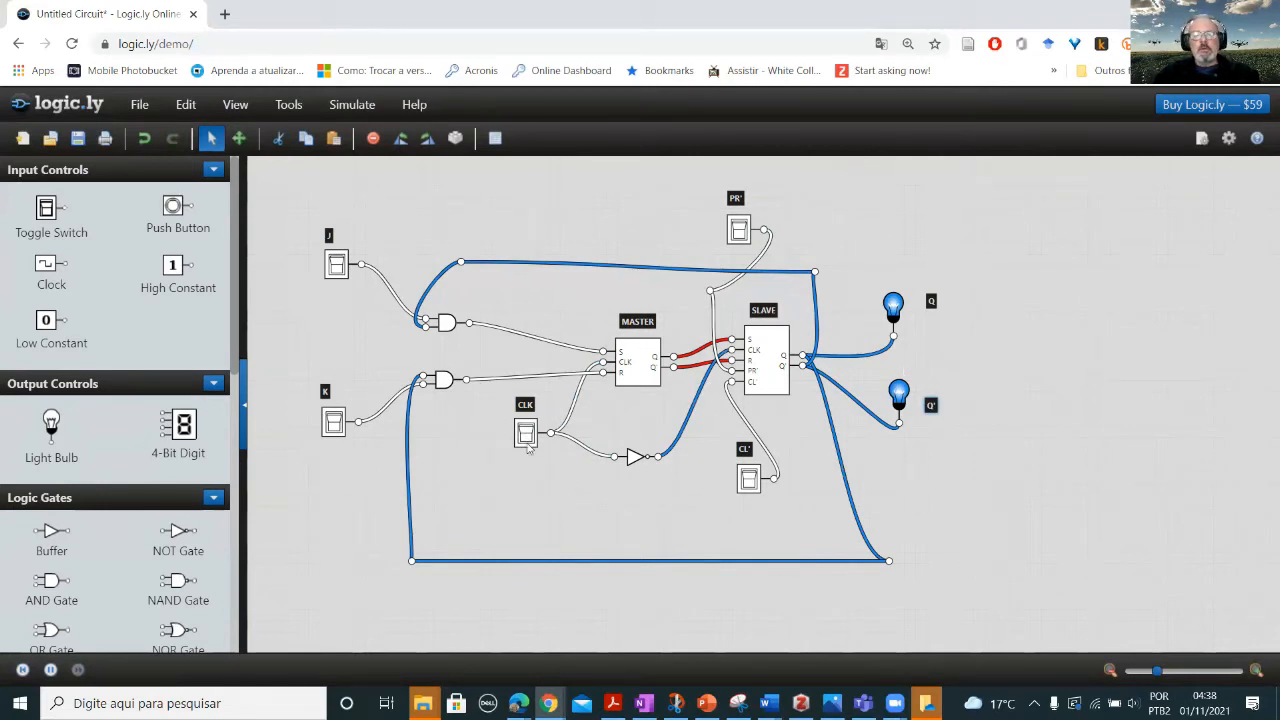
Turn CL' on and switch PR' on and off twice while CLK stays off.
left_click(755, 479)
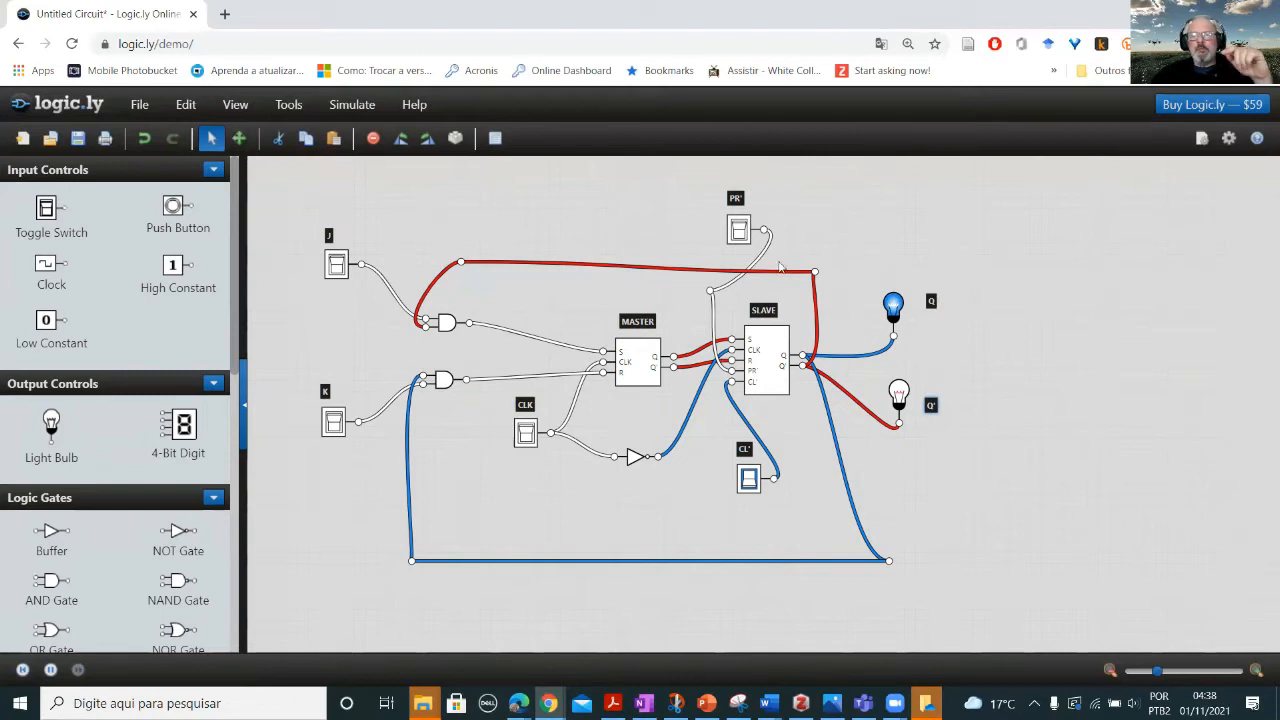
left_click(744, 229)
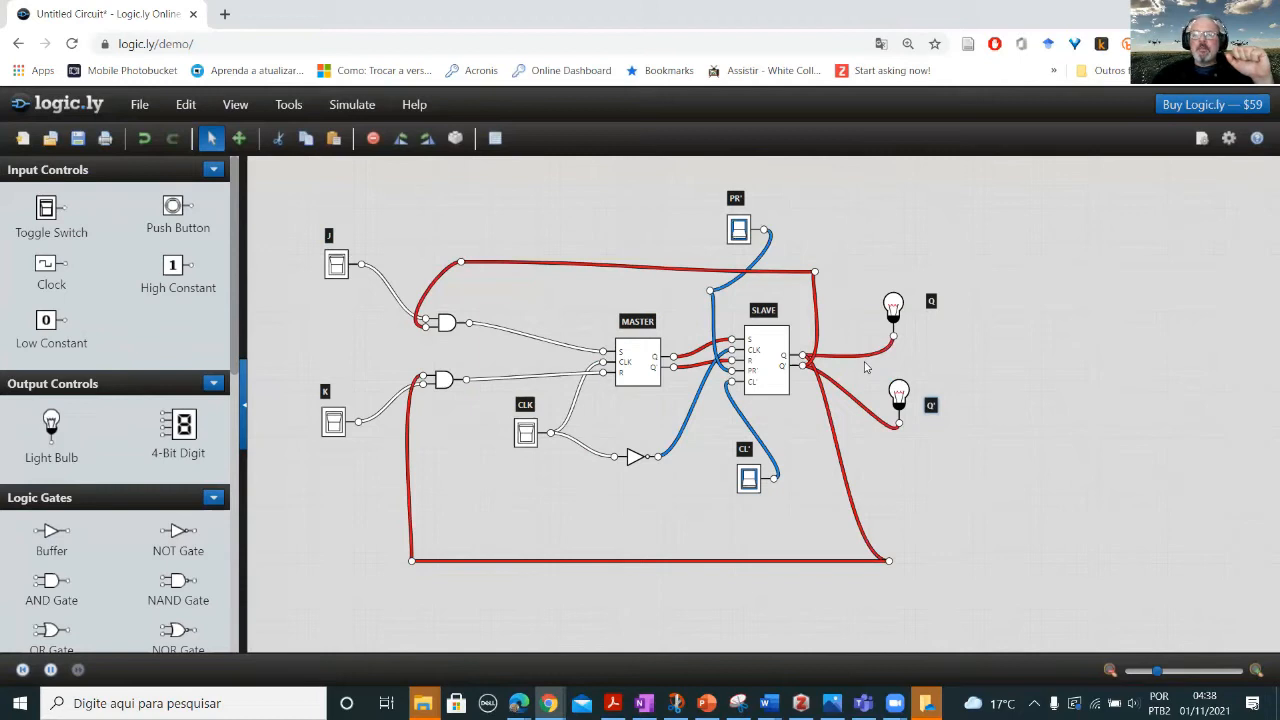
left_click(740, 234)
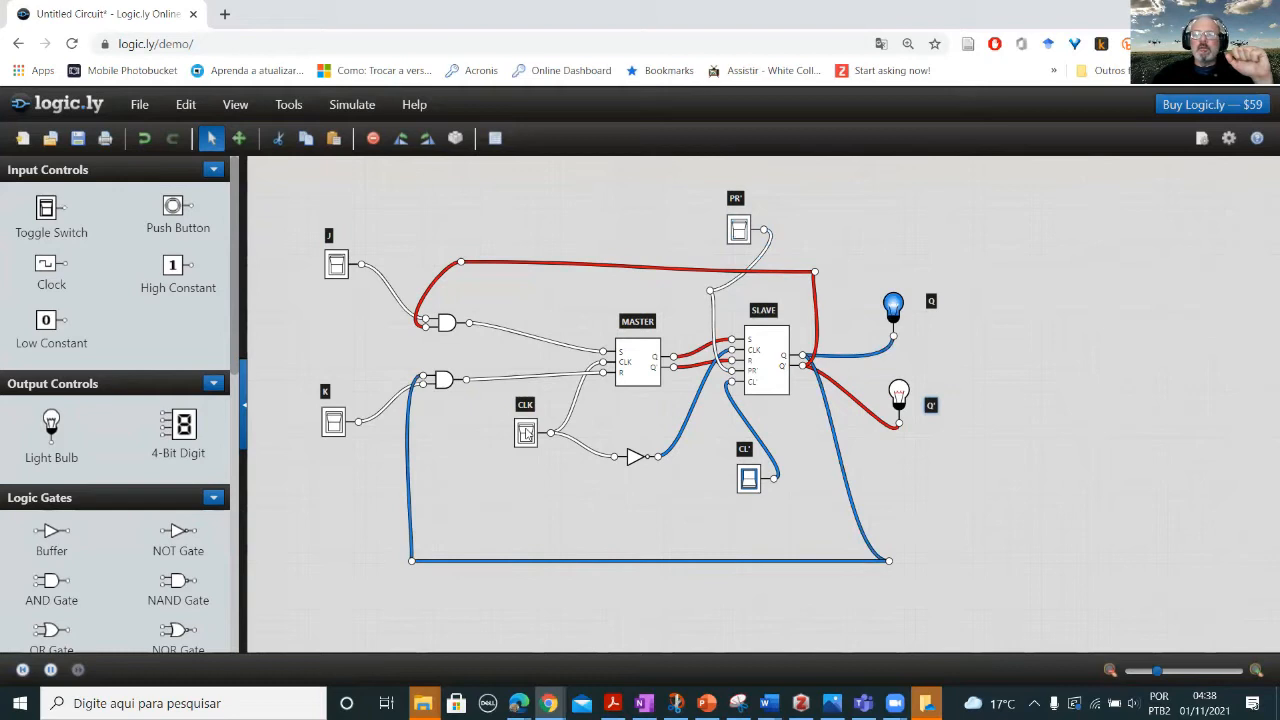
left_click(744, 230)
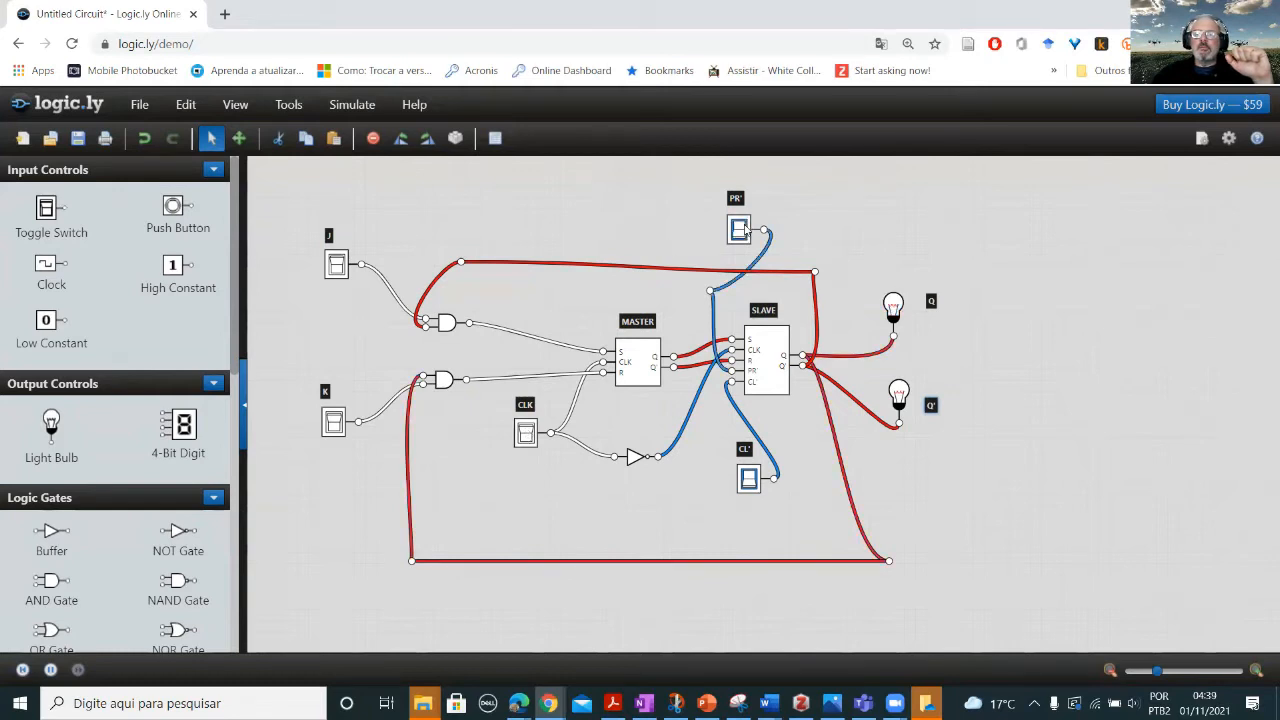
left_click(740, 232)
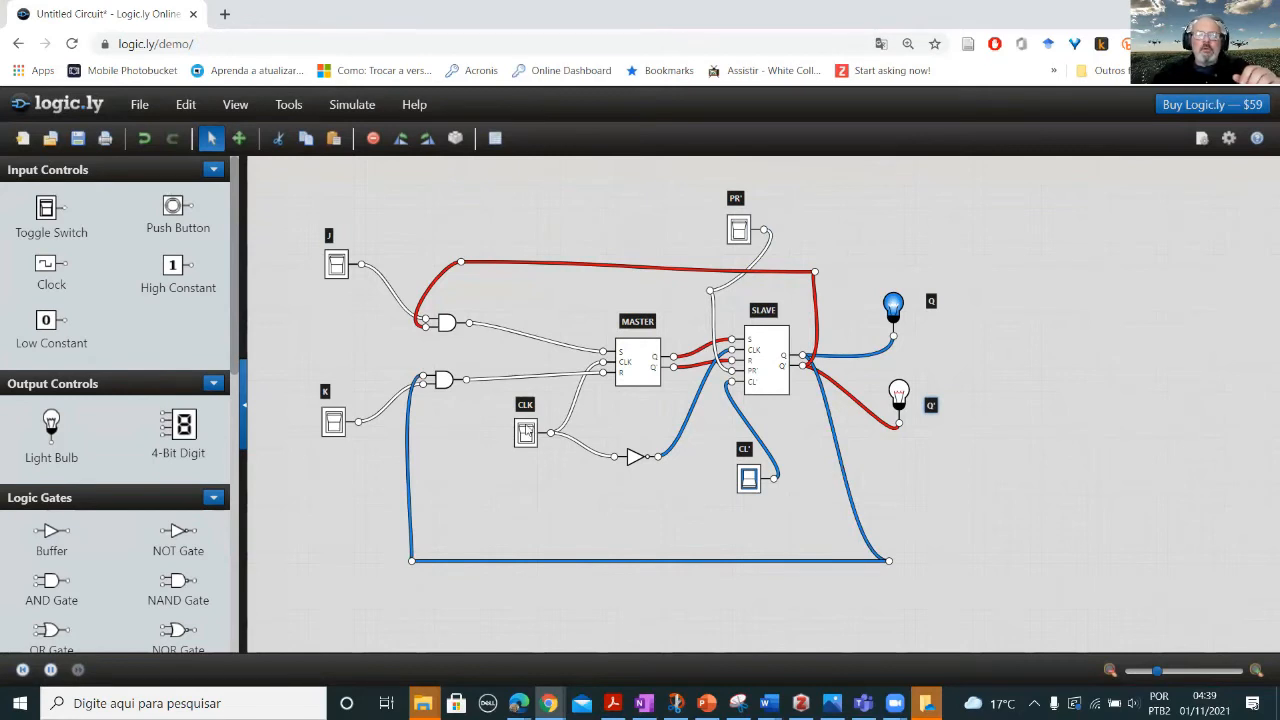
Turn on the CLK and PR' switches, and toggle the J switch on and back off.
left_click(527, 430)
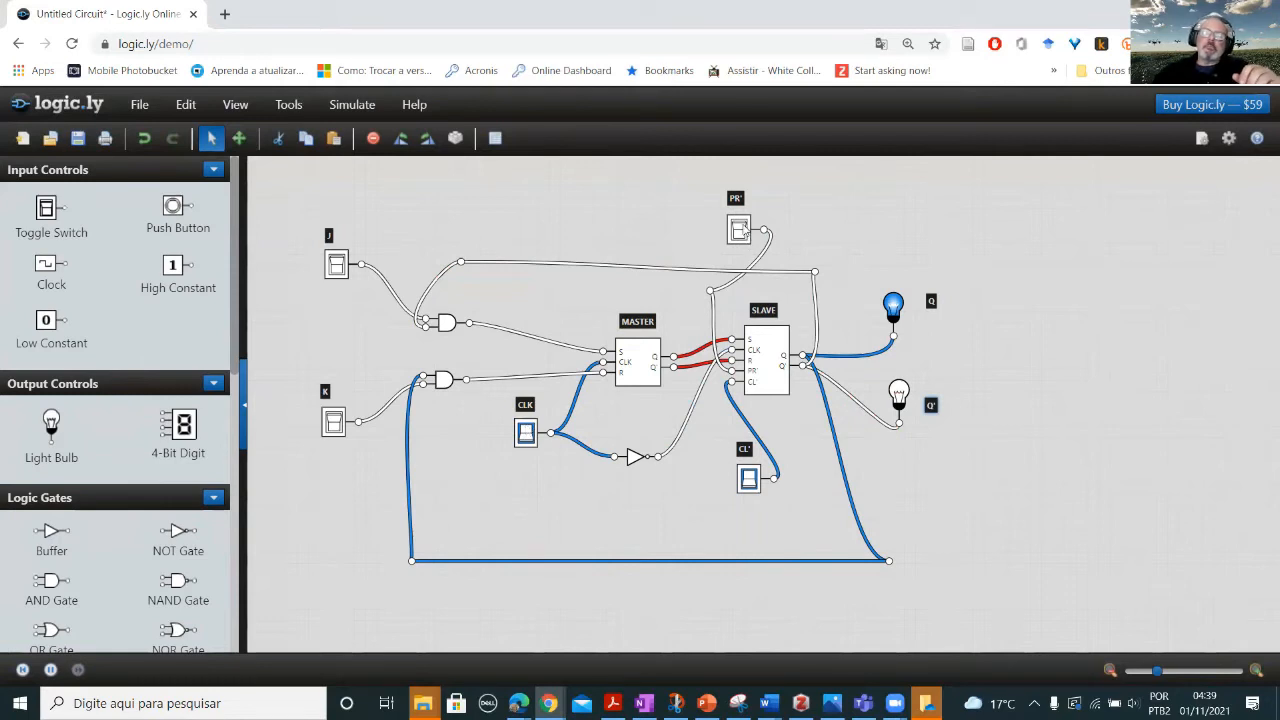
left_click(740, 230)
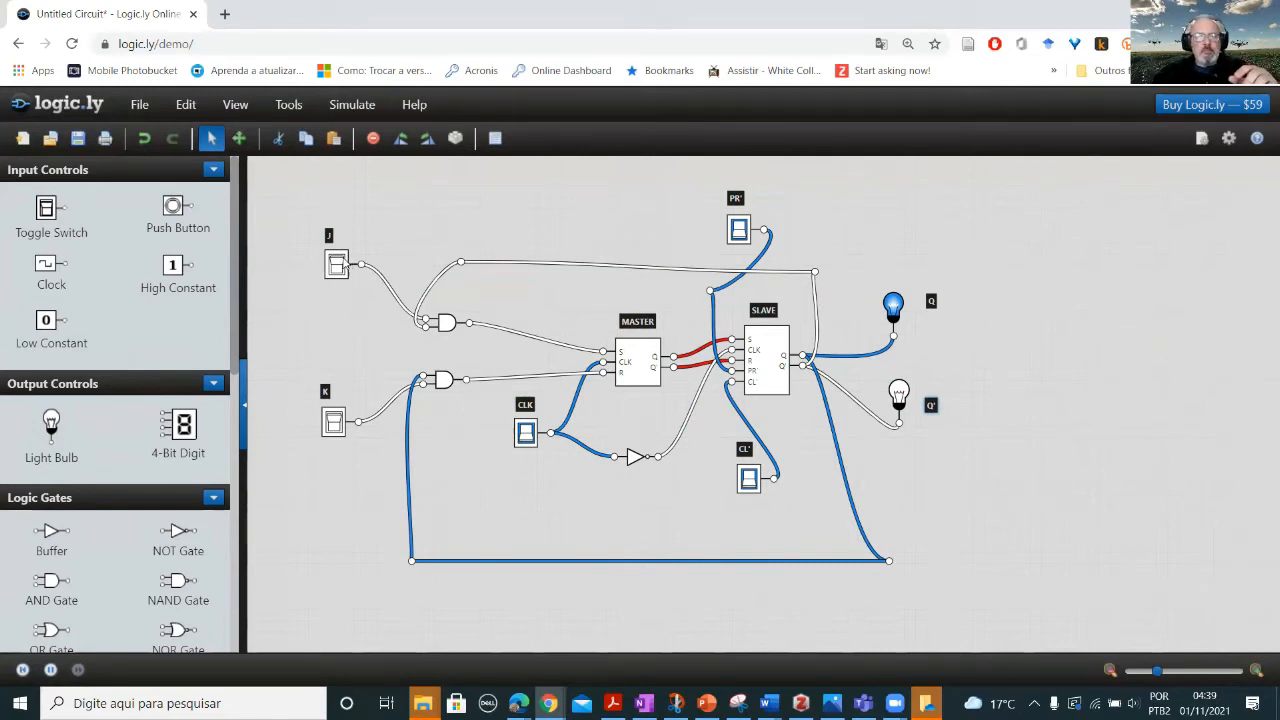
left_click(337, 264)
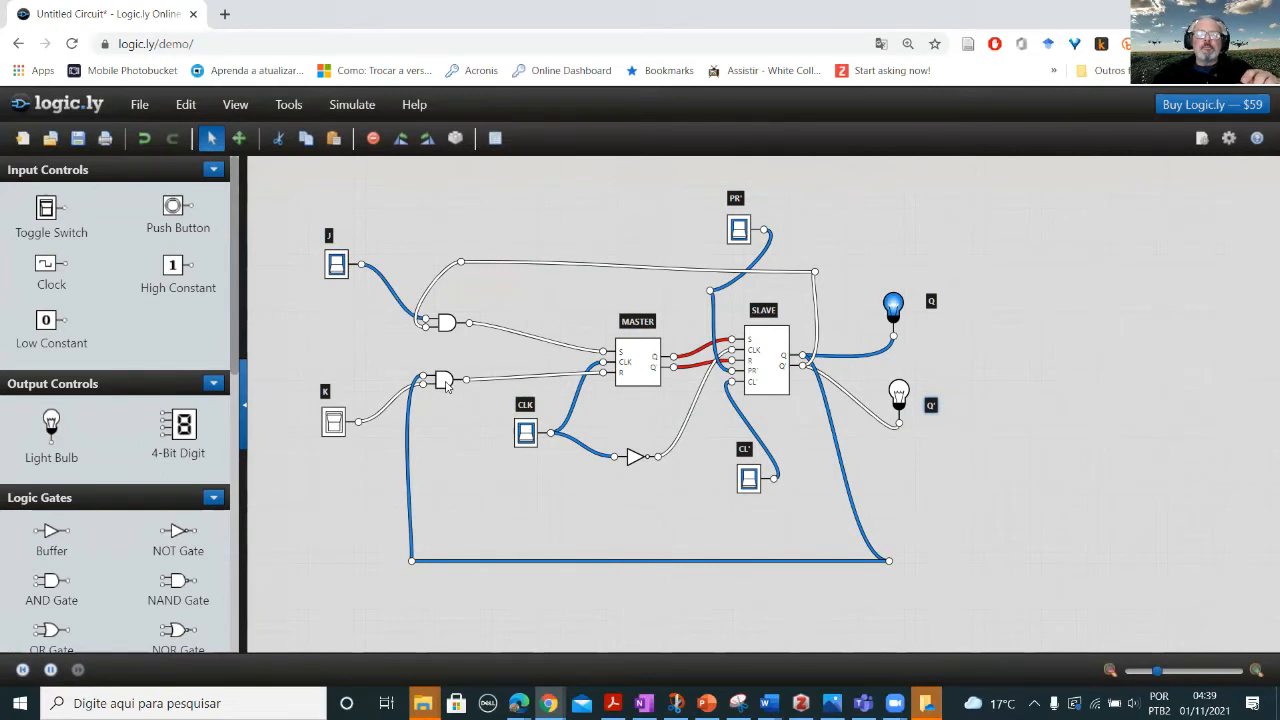
left_click(338, 266)
Turn the K switch on with J off, and switch CLK off to test the reset on the falling clock edge.
left_click(335, 420)
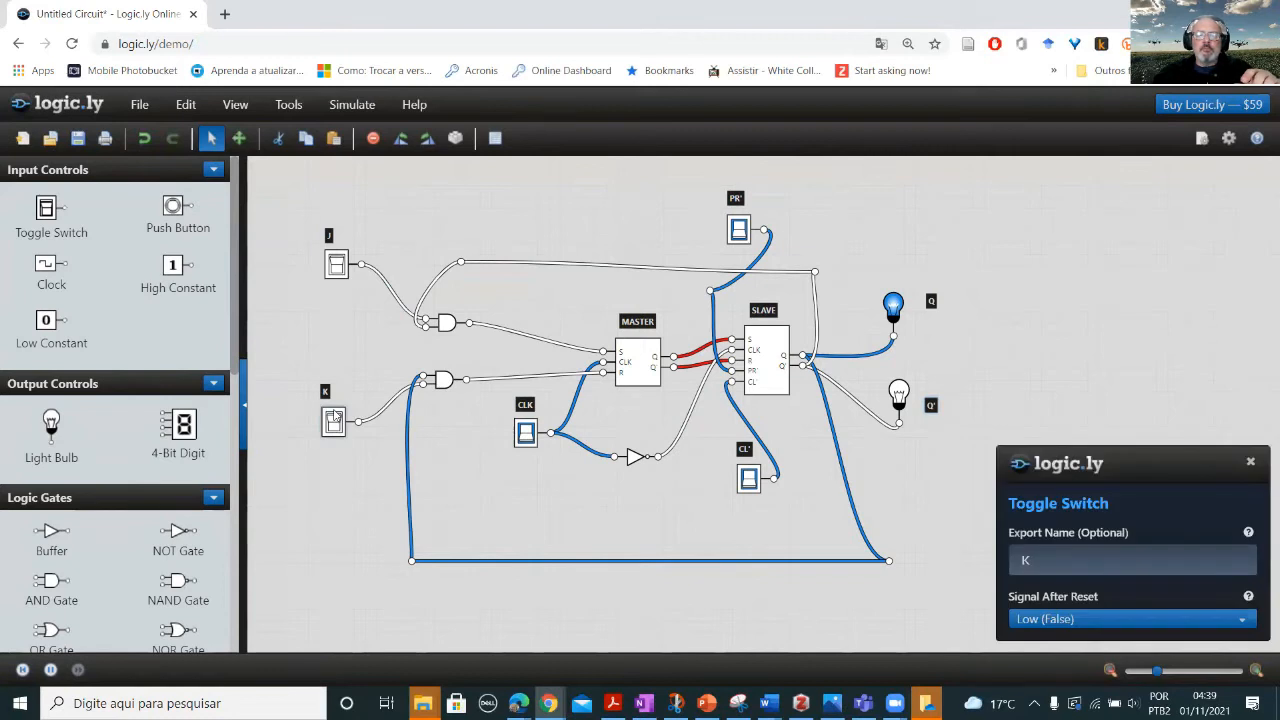
left_click(334, 422)
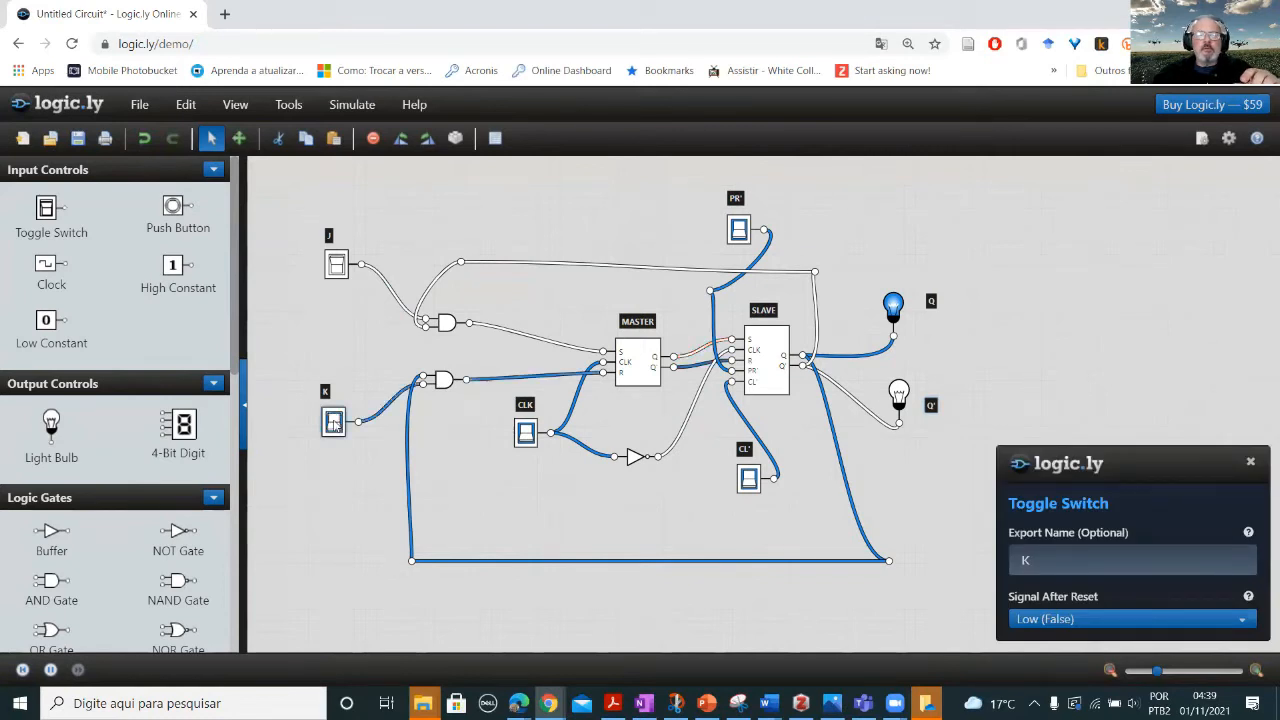
left_click(1249, 464)
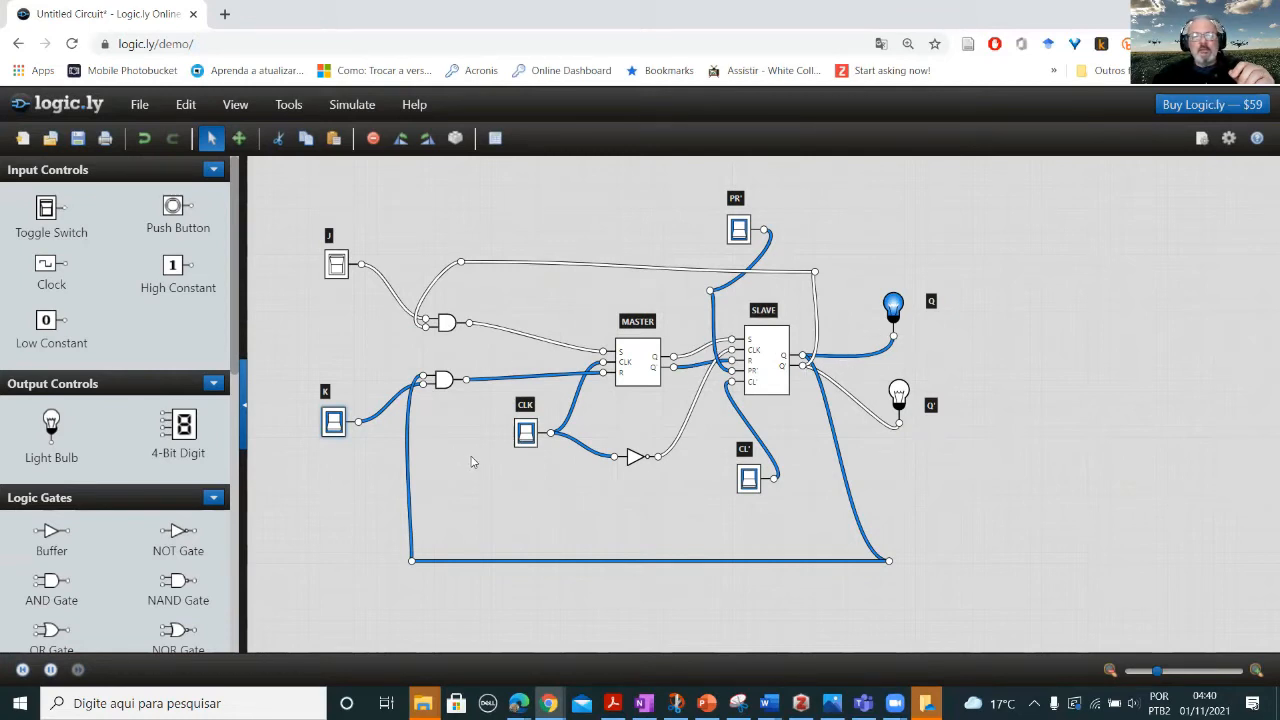
left_click(526, 434)
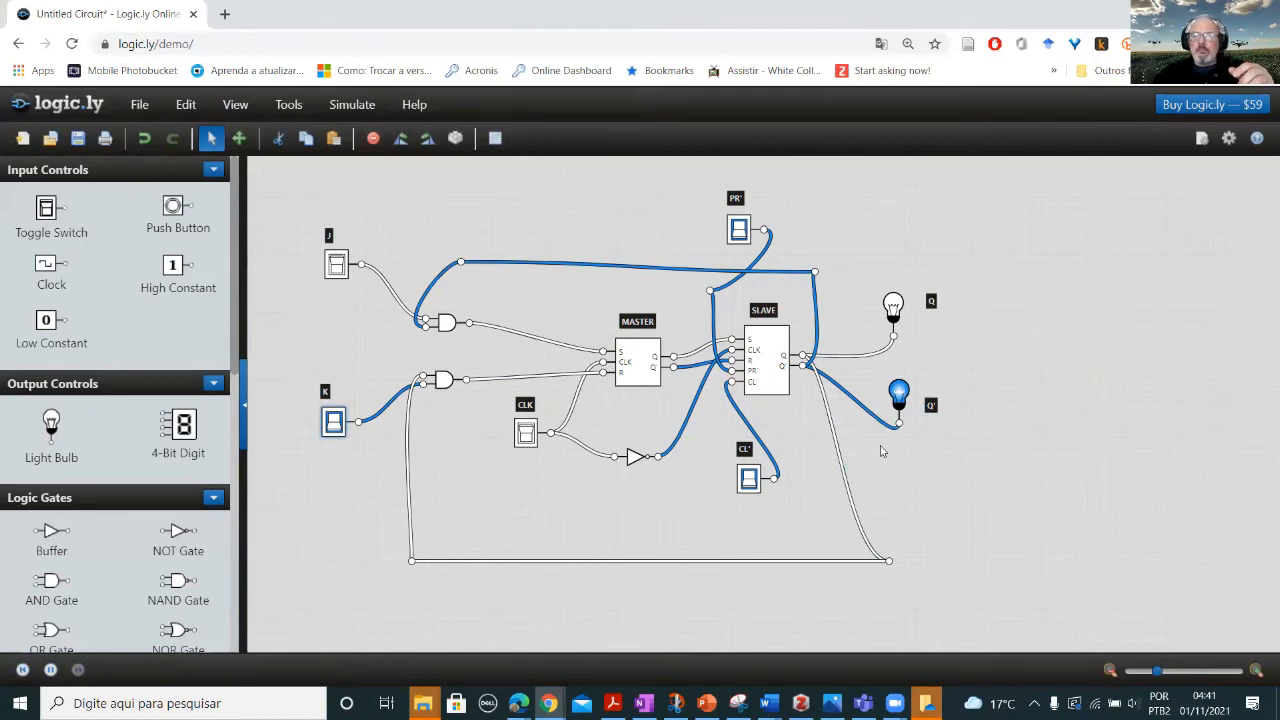
Pulse CLK on and off repeatedly with K on and J off, leaving CLK off.
left_click(526, 434)
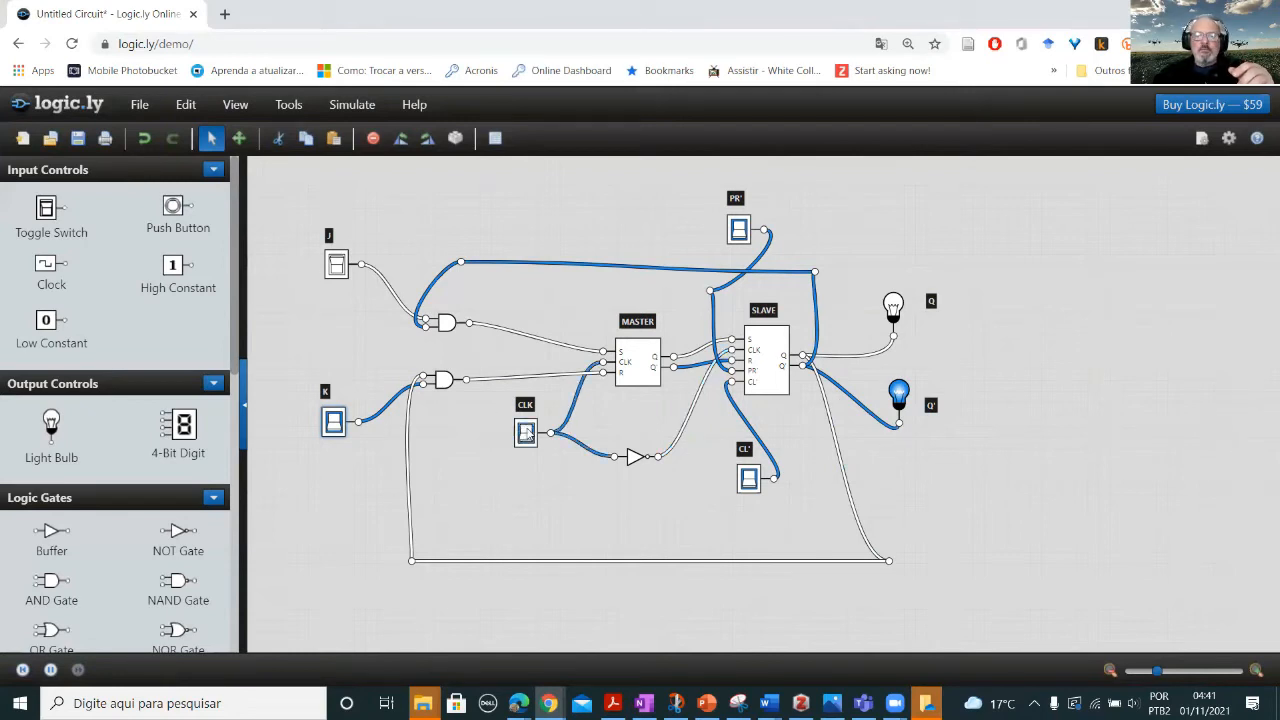
left_click(527, 438)
left_click(527, 438)
left_click(527, 438)
left_click(527, 438)
left_click(527, 436)
left_click(527, 436)
left_click(527, 436)
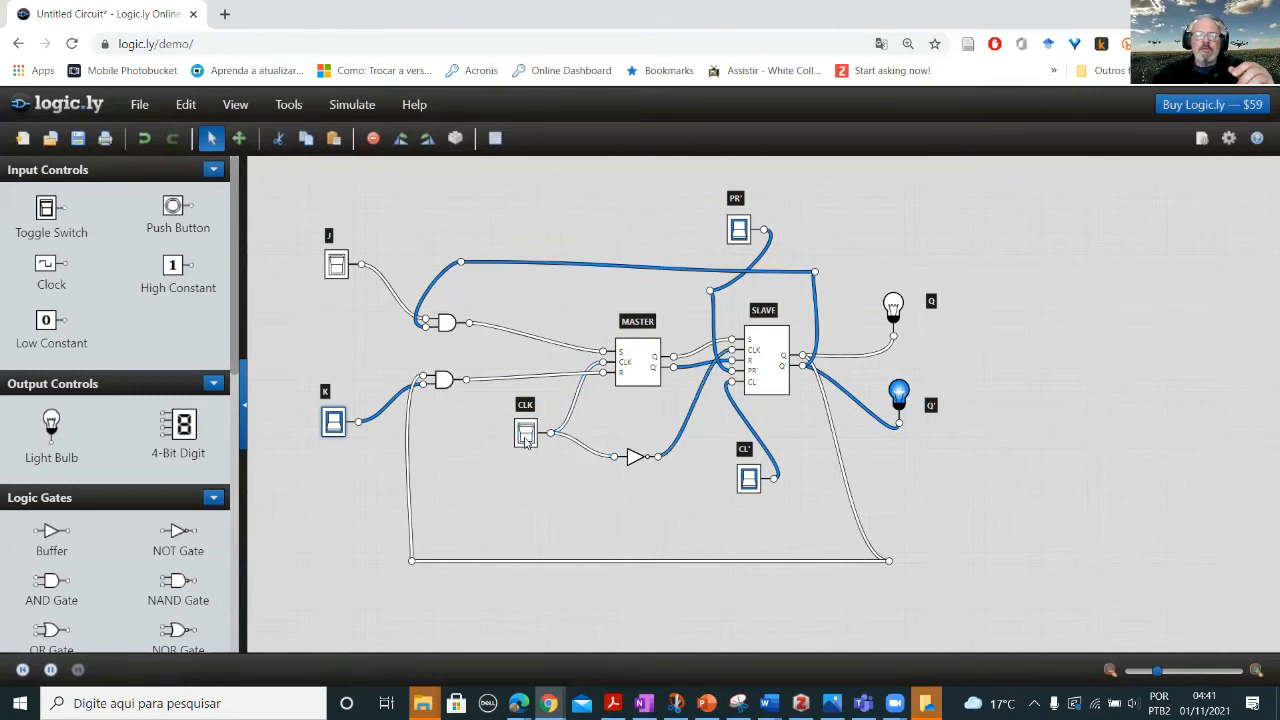
left_click(527, 436)
left_click(527, 436)
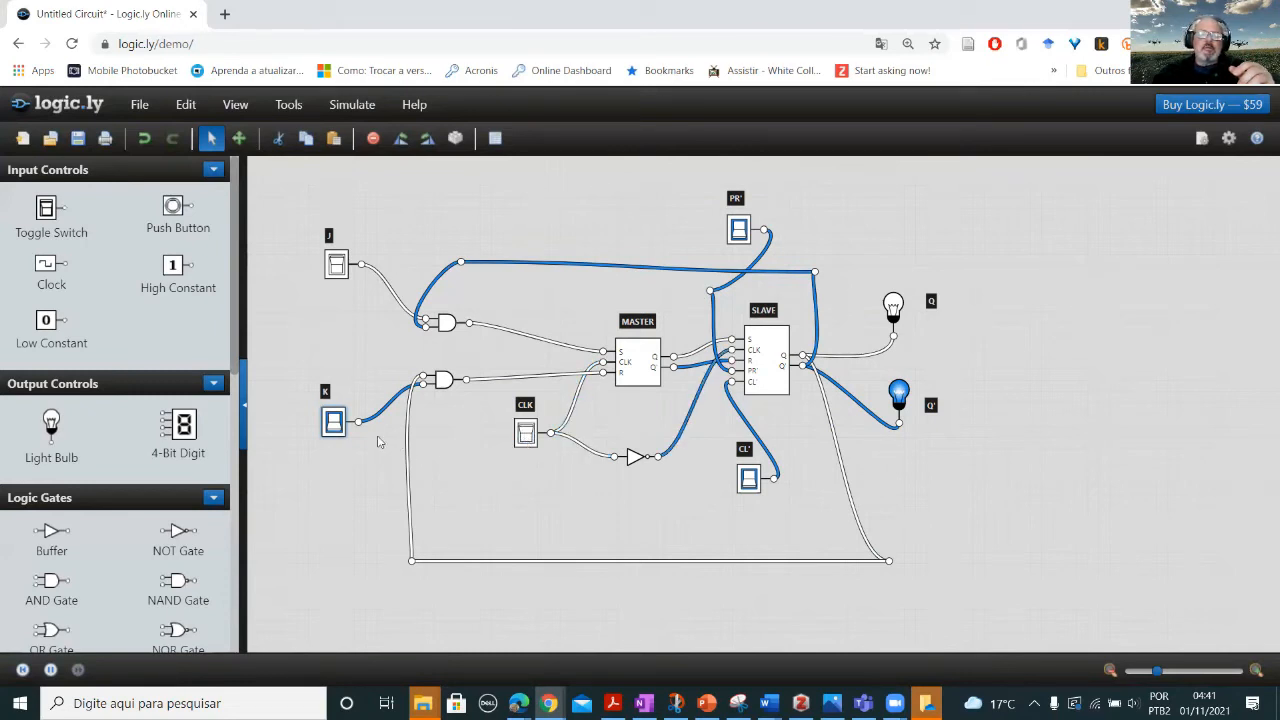
left_click(527, 434)
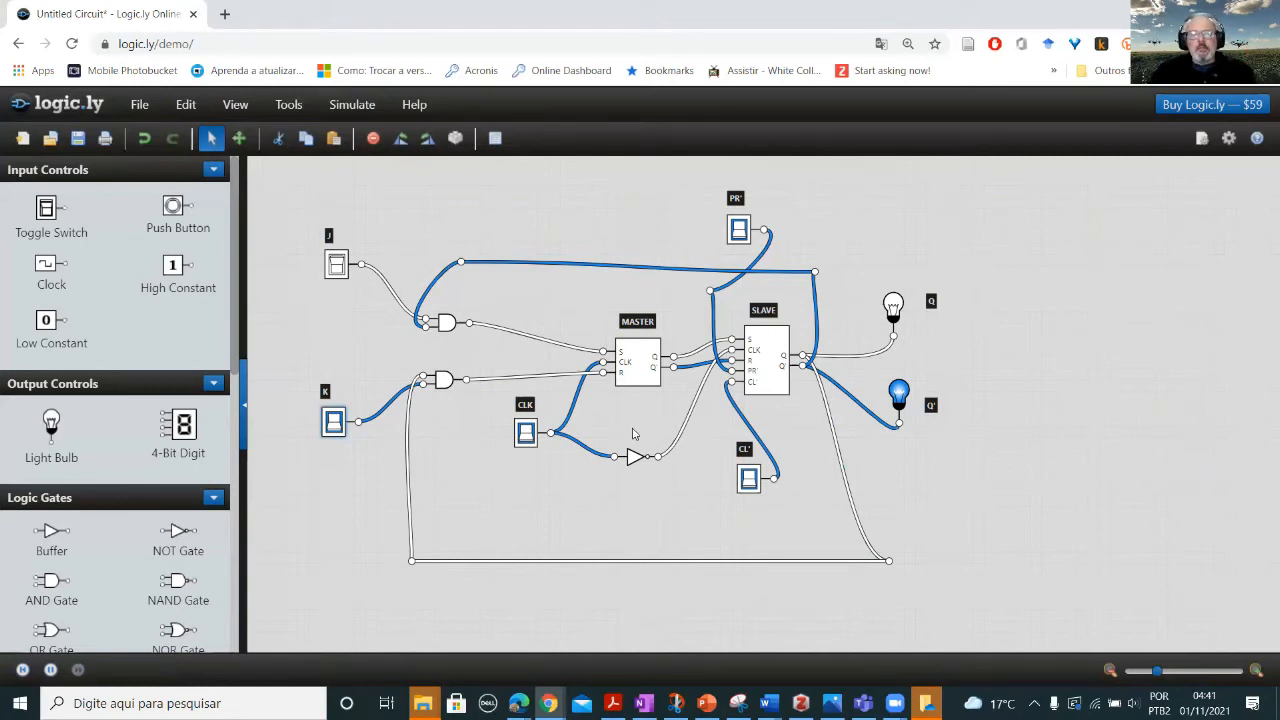
left_click(525, 437)
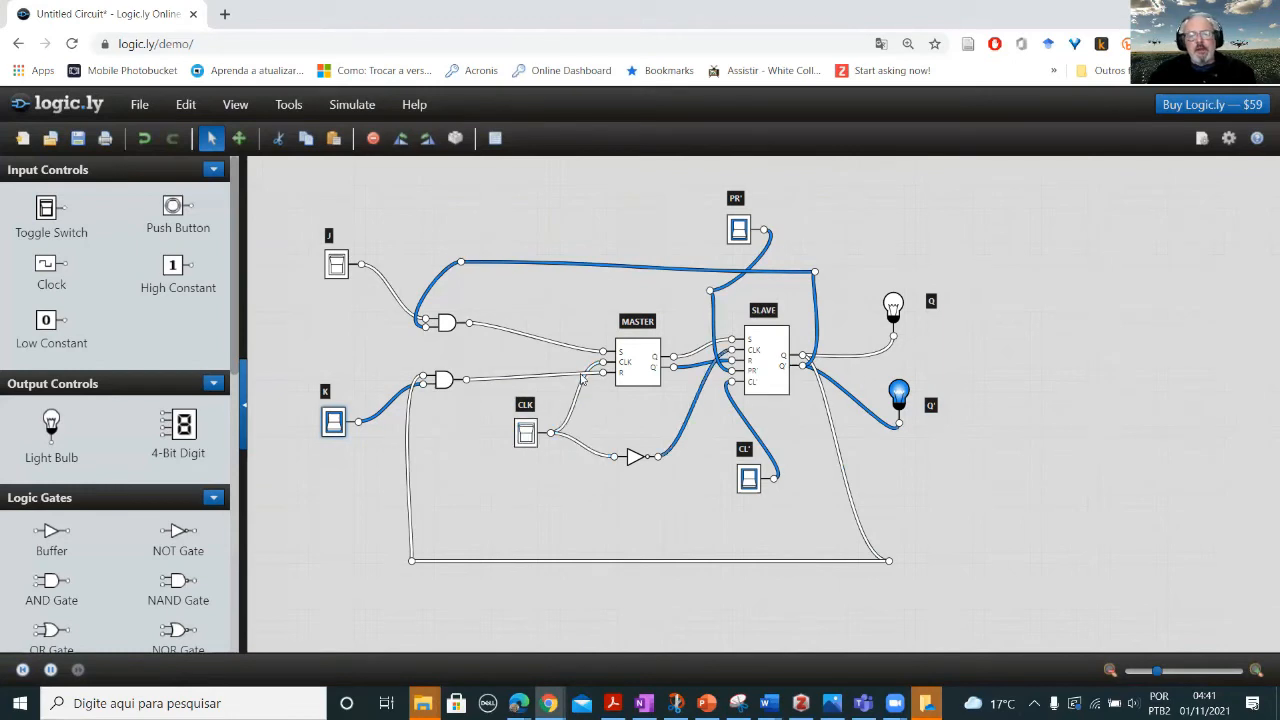
Turn J on and K off, and pulse CLK on and off to test the set operation.
left_click(337, 265)
left_click(336, 424)
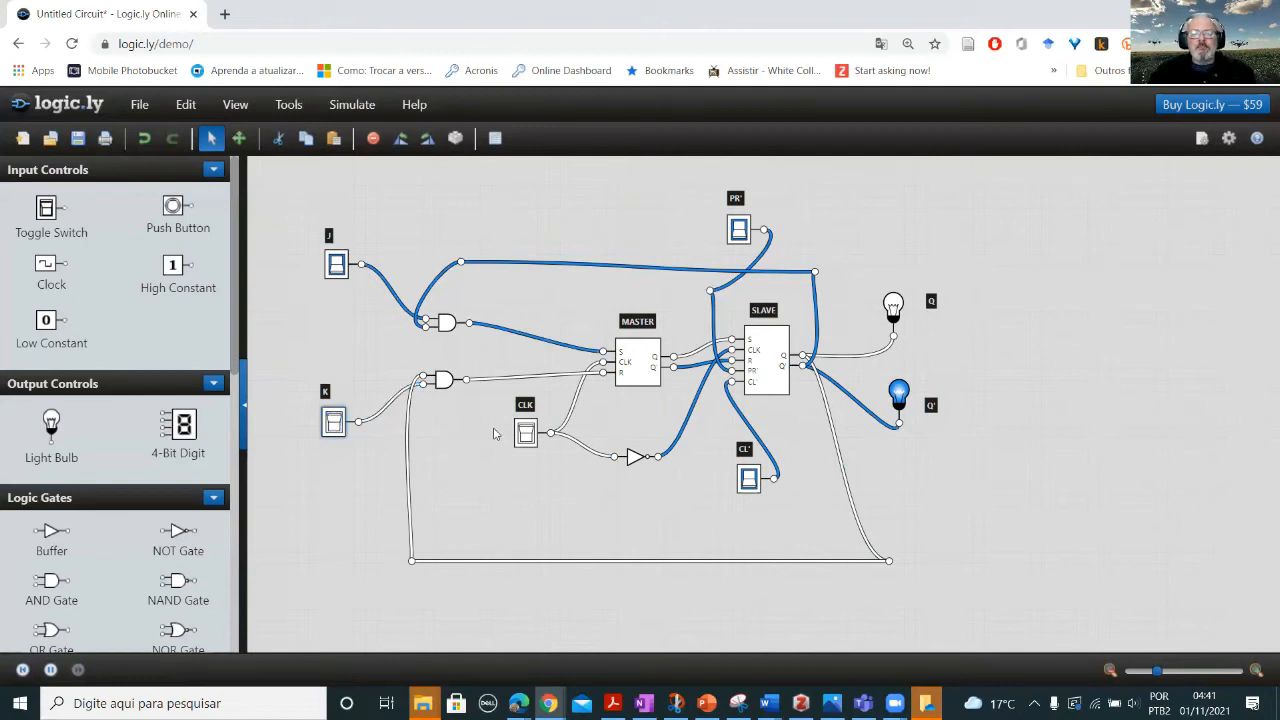
left_click(526, 433)
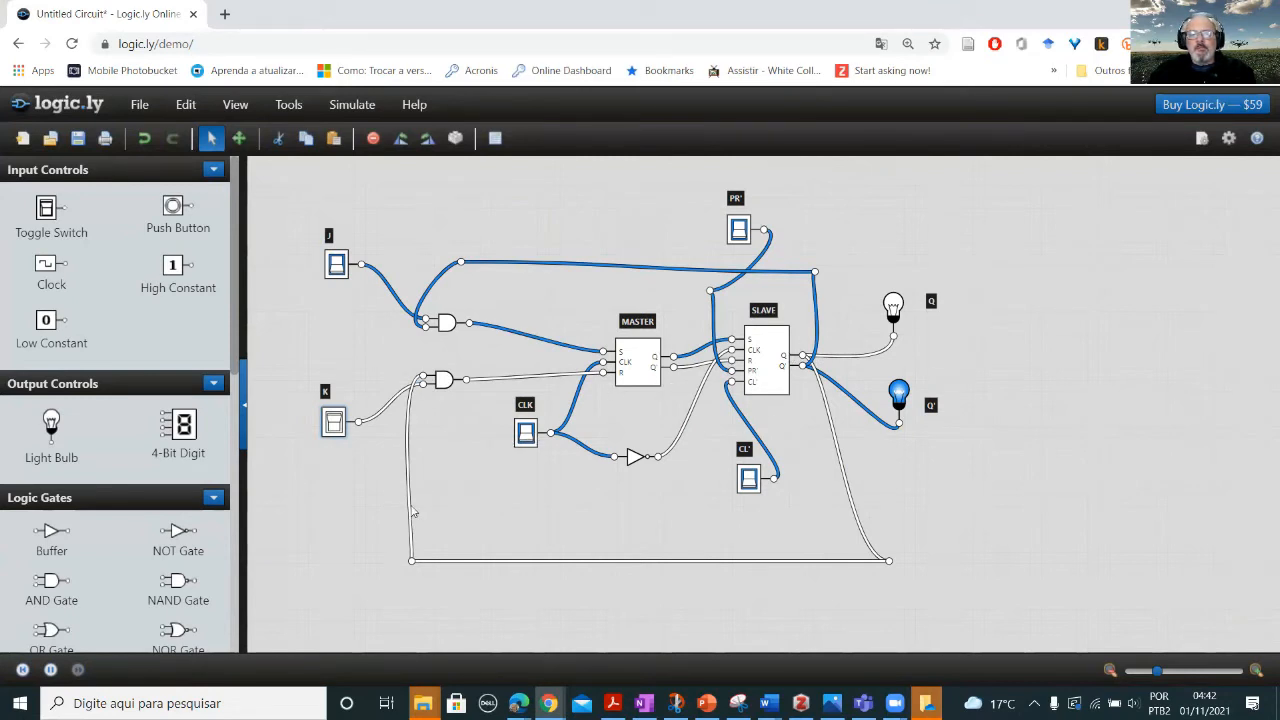
left_click(528, 438)
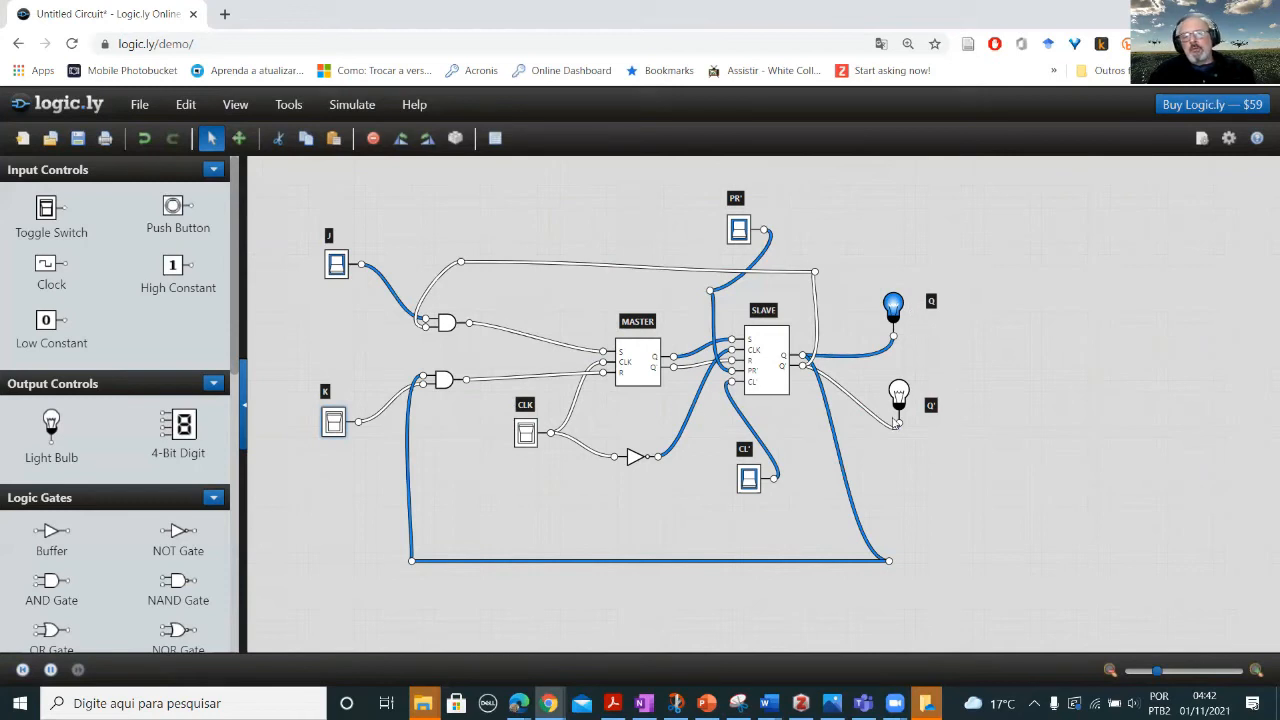
Pulse CLK repeatedly with J on and K off, dismiss the switch's properties, and leave CLK off.
left_click(525, 436)
left_click(525, 436)
left_click(525, 436)
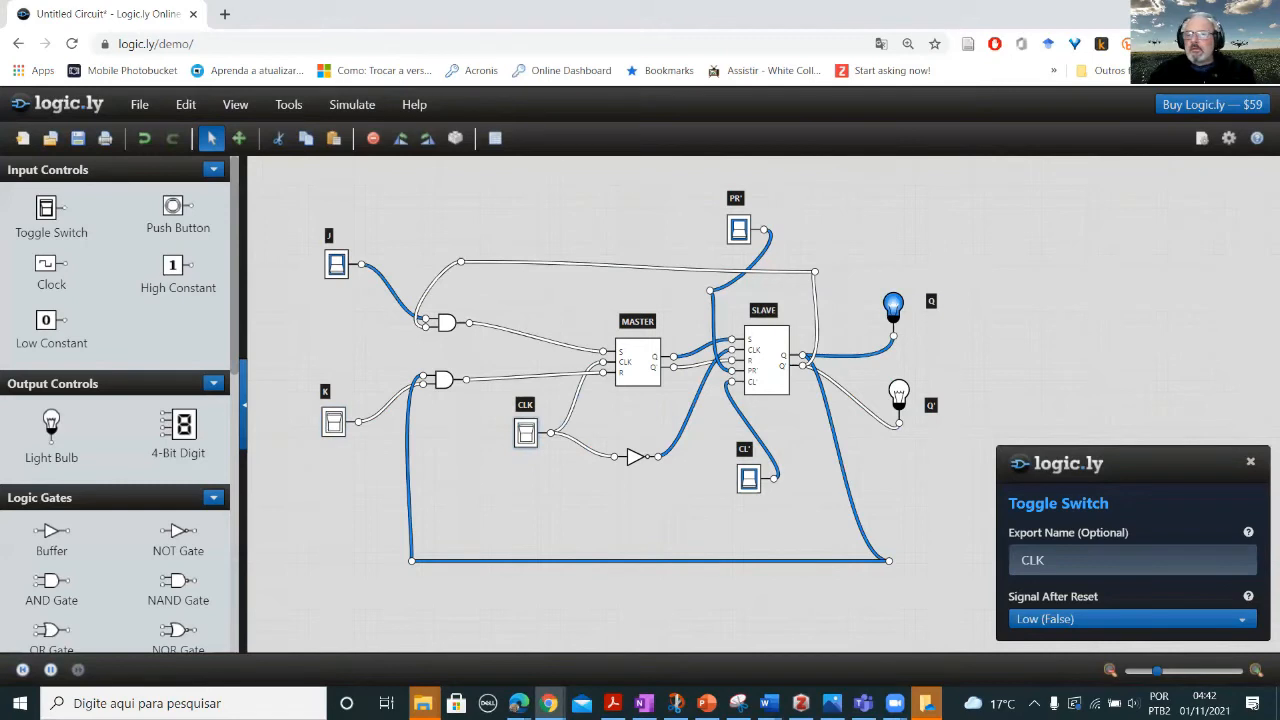
left_click(1250, 462)
left_click(526, 436)
left_click(526, 438)
left_click(526, 434)
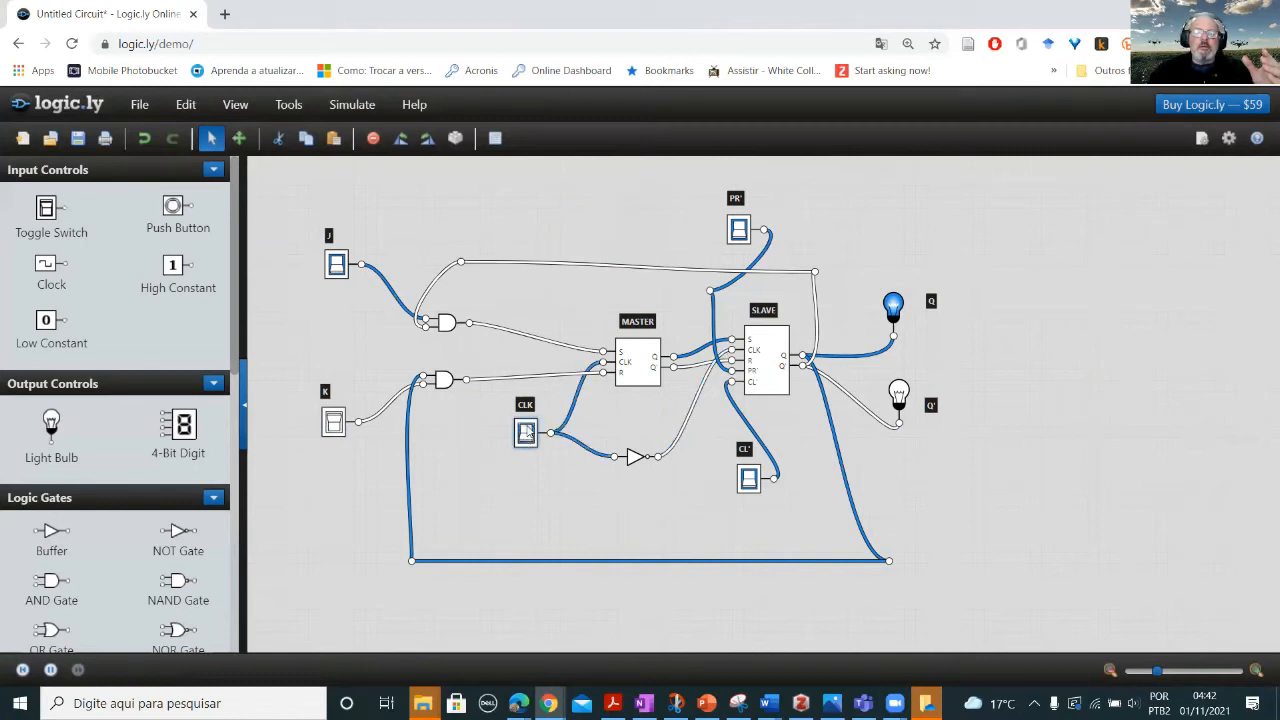
left_click(524, 436)
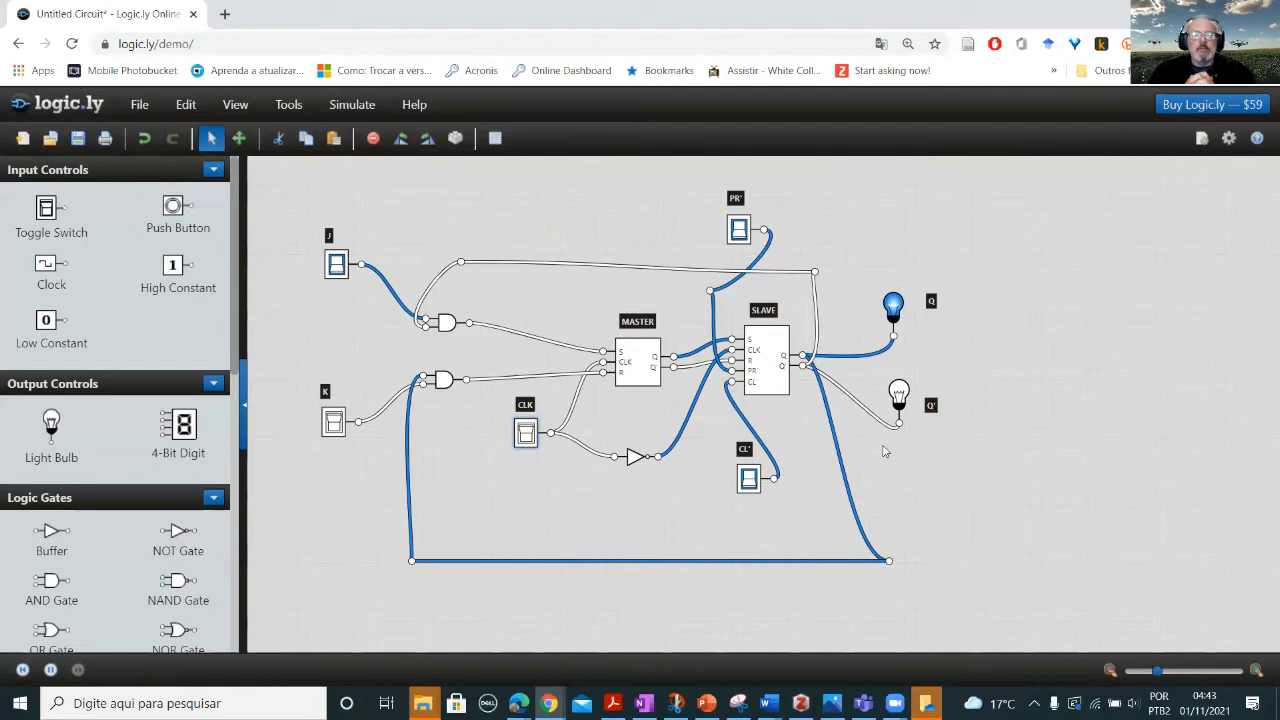
Turn J off and toggle CLK repeatedly with both J and K off, leaving CLK on.
left_click(337, 268)
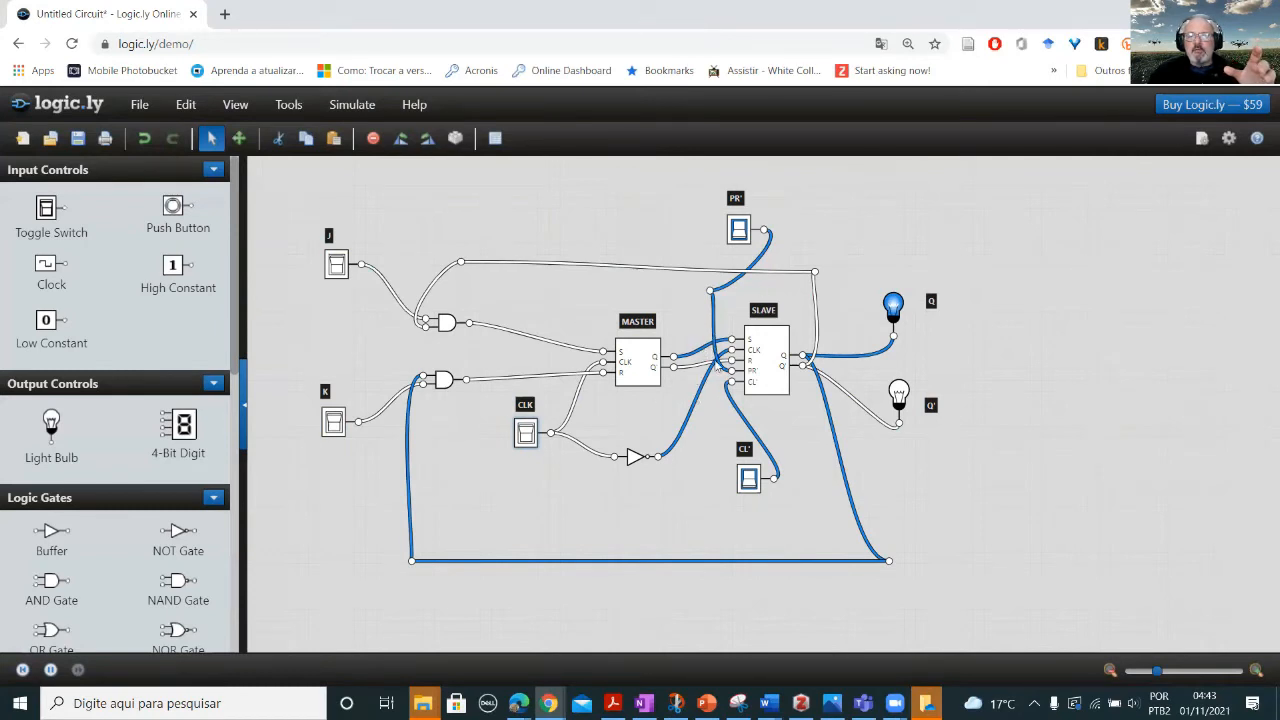
left_click(529, 432)
left_click(528, 432)
left_click(527, 433)
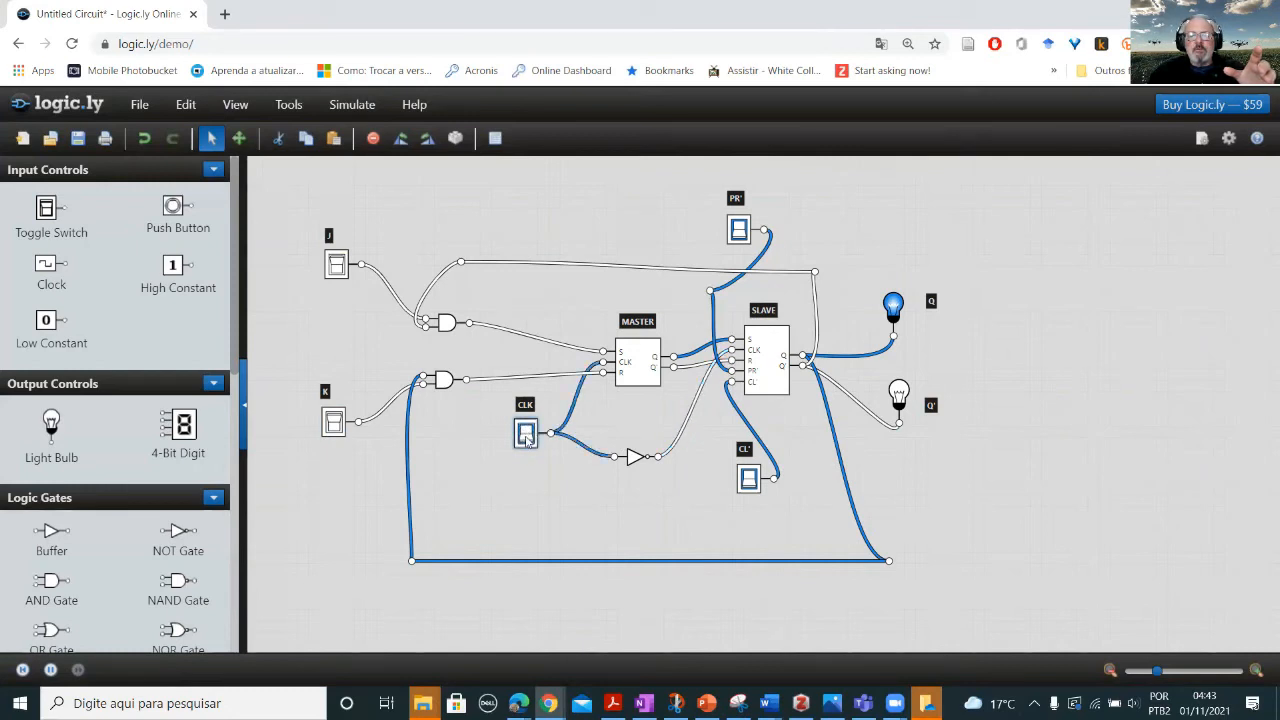
left_click(527, 432)
left_click(529, 434)
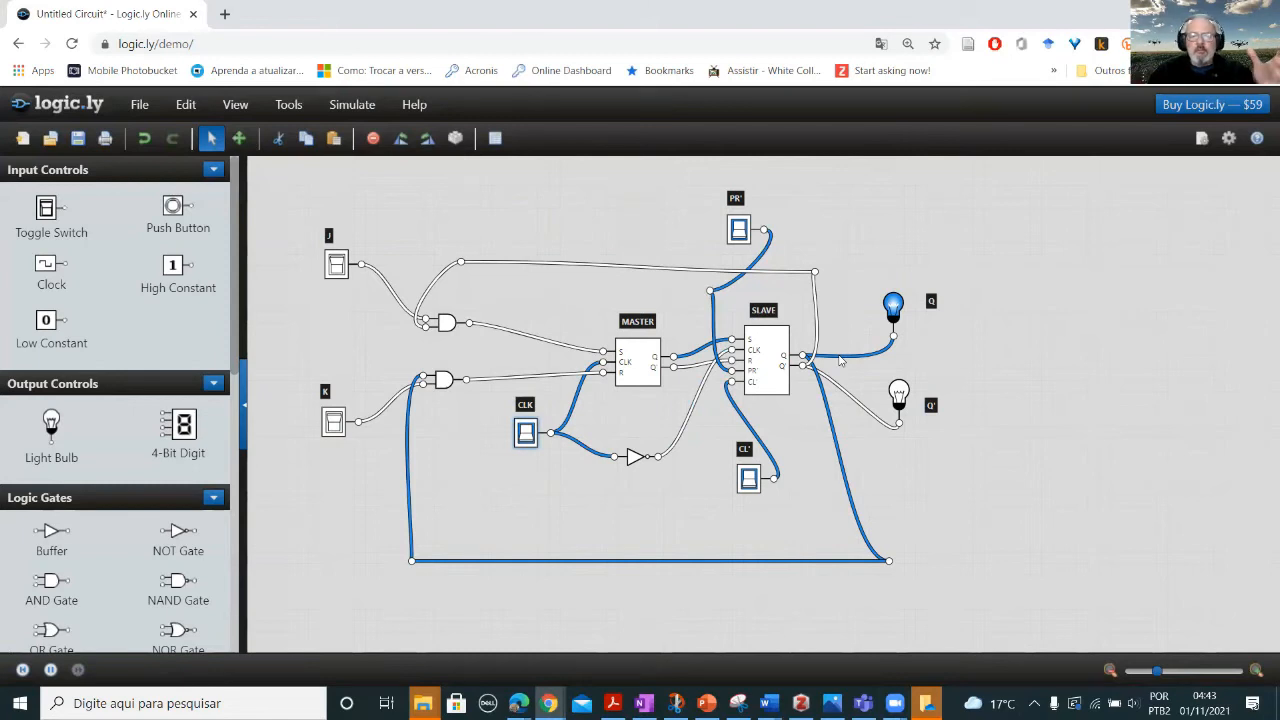
Turn K on, switch CLK off to test the reset, and turn K back off.
left_click(334, 421)
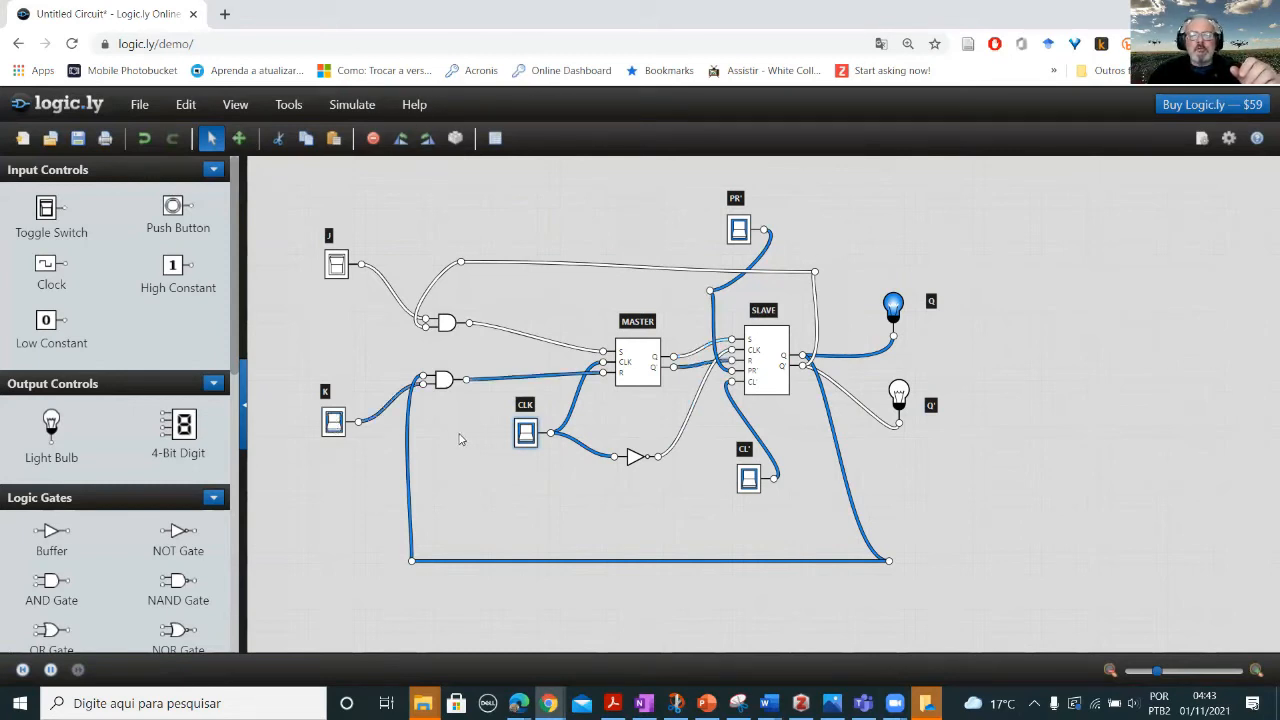
left_click(526, 432)
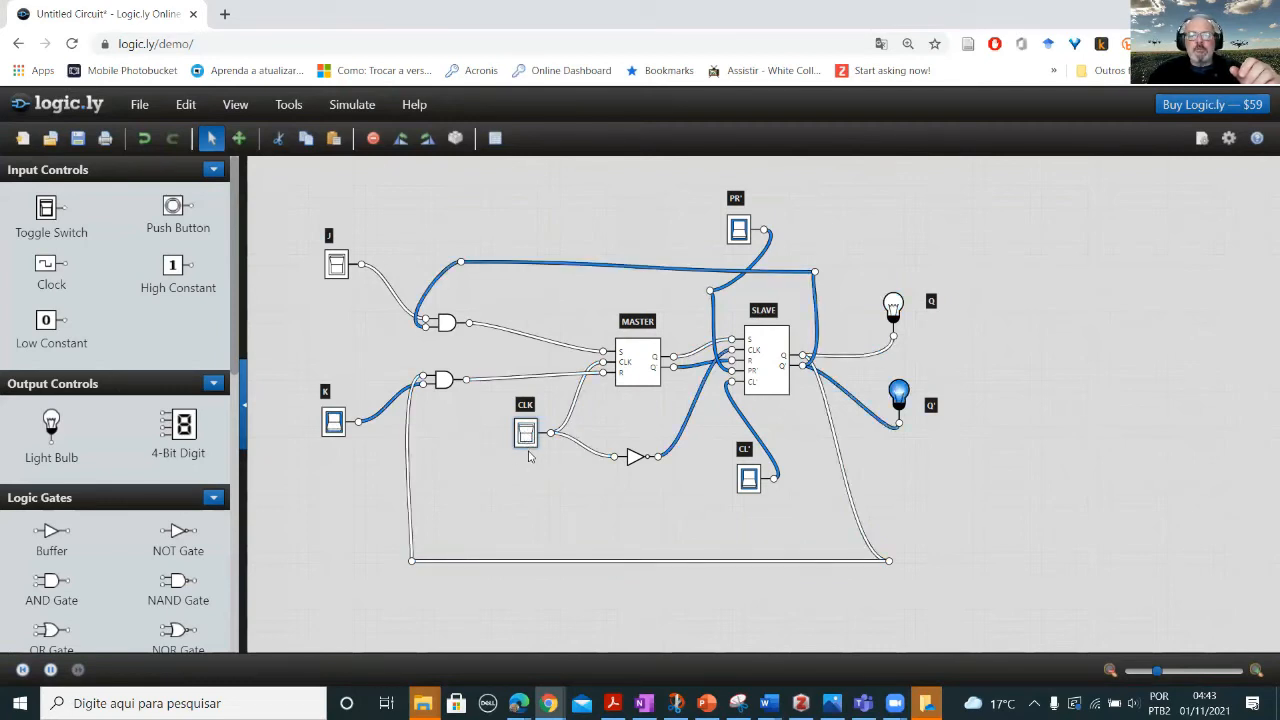
left_click(336, 426)
Pulse CLK repeatedly with J and K both off to test the hold state, leaving CLK off.
left_click(525, 433)
left_click(526, 433)
left_click(526, 433)
left_click(526, 433)
left_click(526, 433)
left_click(526, 433)
left_click(526, 433)
left_click(526, 436)
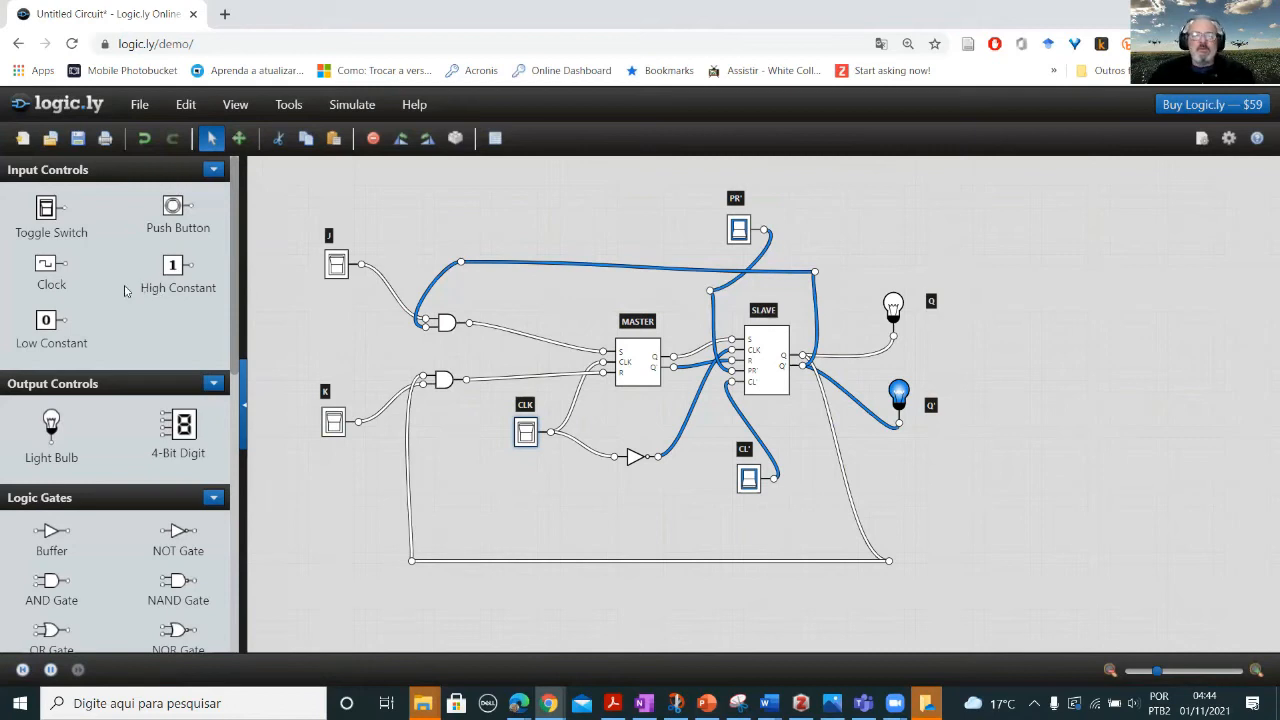
Turn J and K both on, and pulse CLK on and off once to test toggling.
left_click(335, 266)
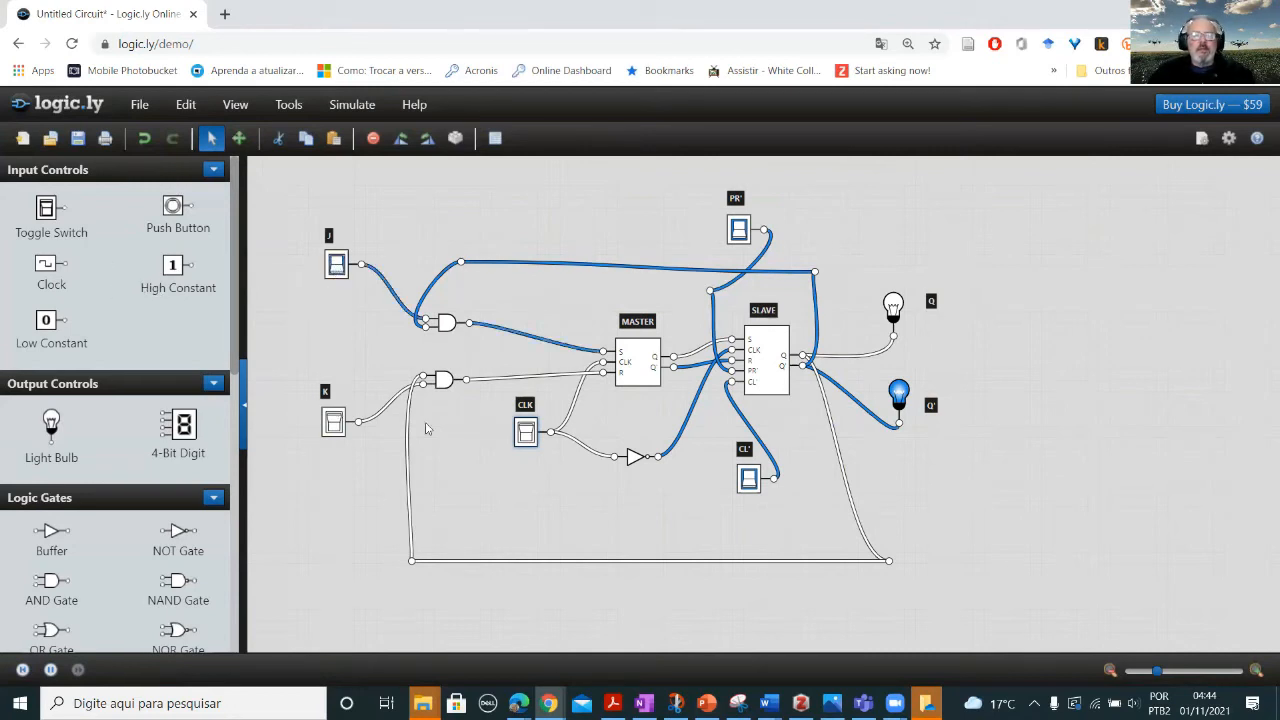
left_click(334, 421)
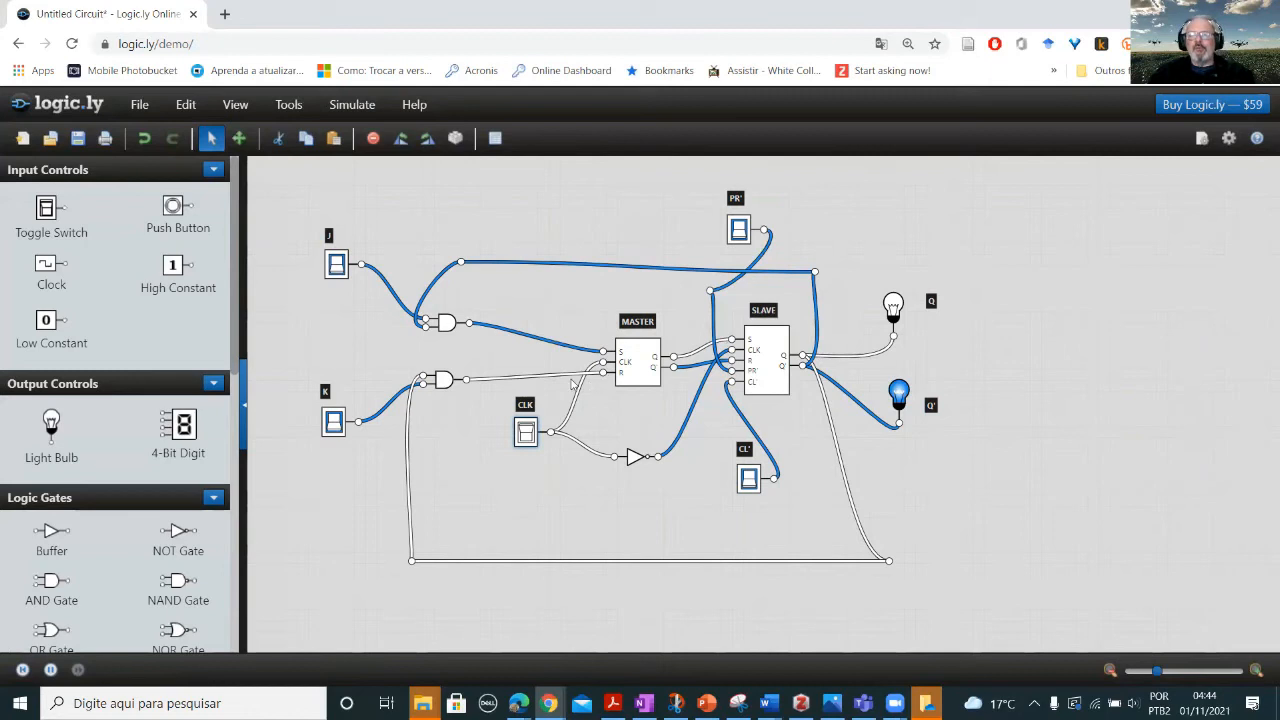
left_click(526, 432)
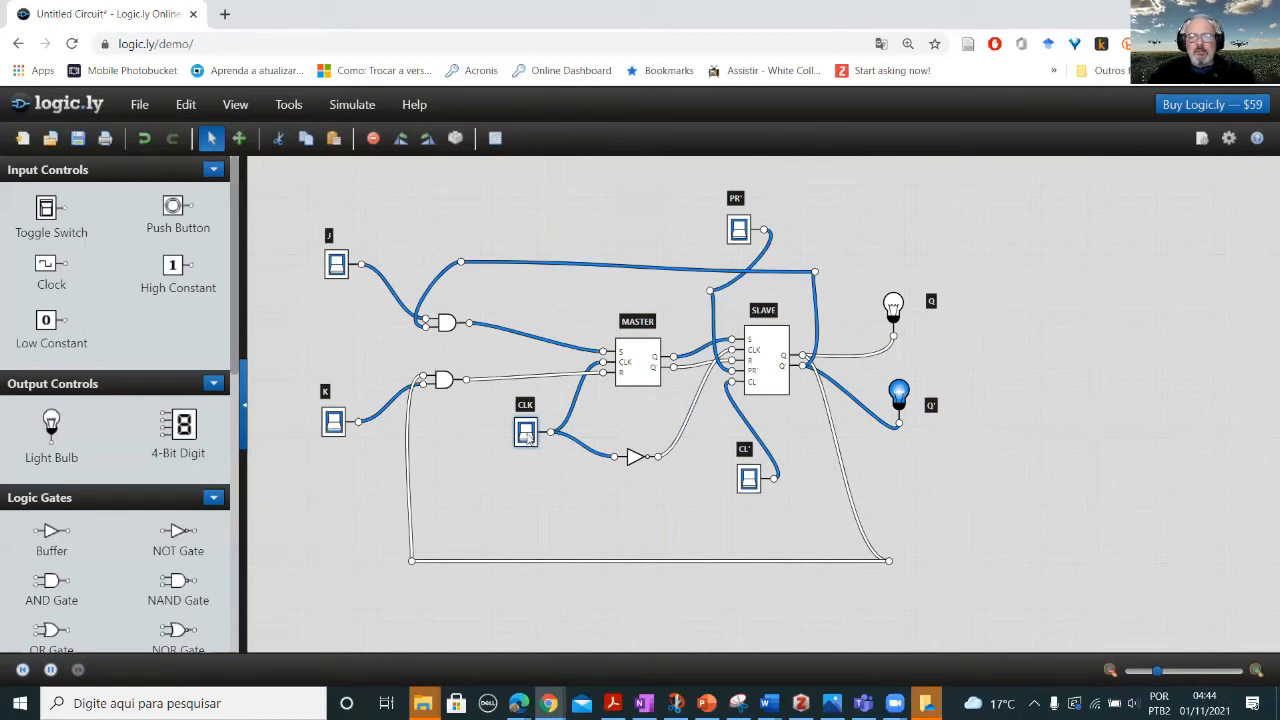
left_click(527, 435)
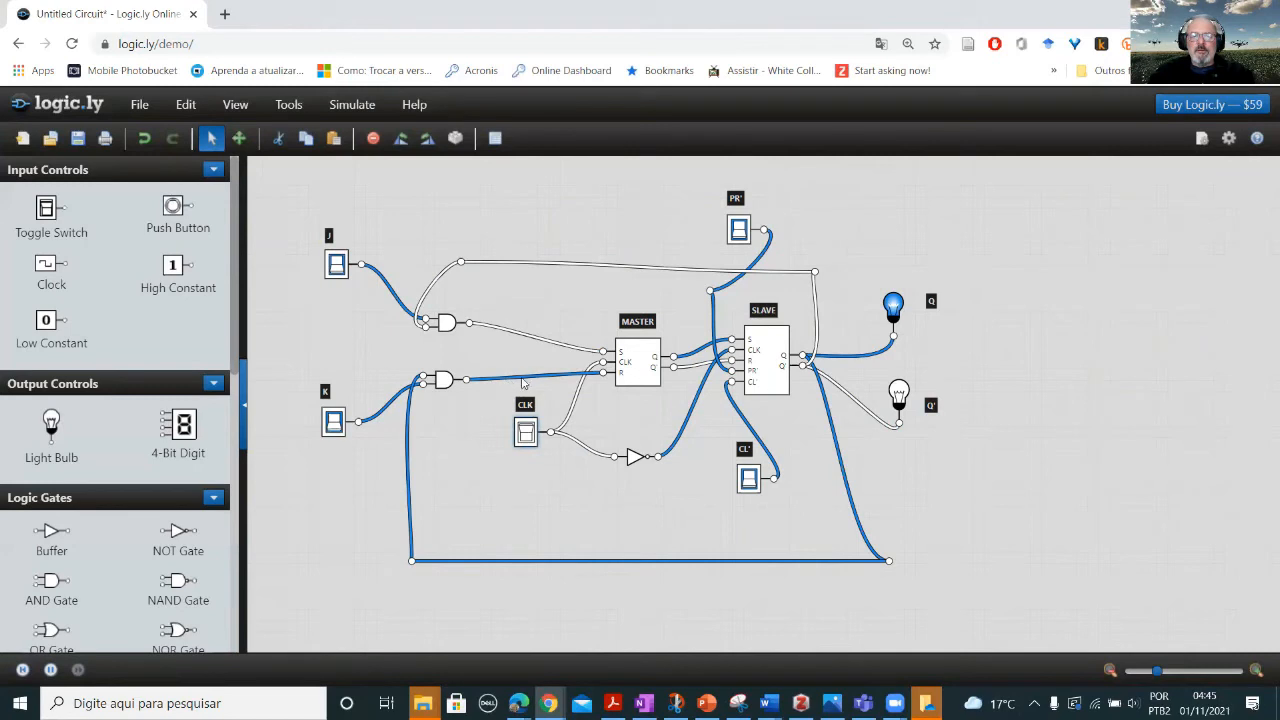
Pulse CLK five more times with J and K both on, leaving CLK off.
left_click(527, 431)
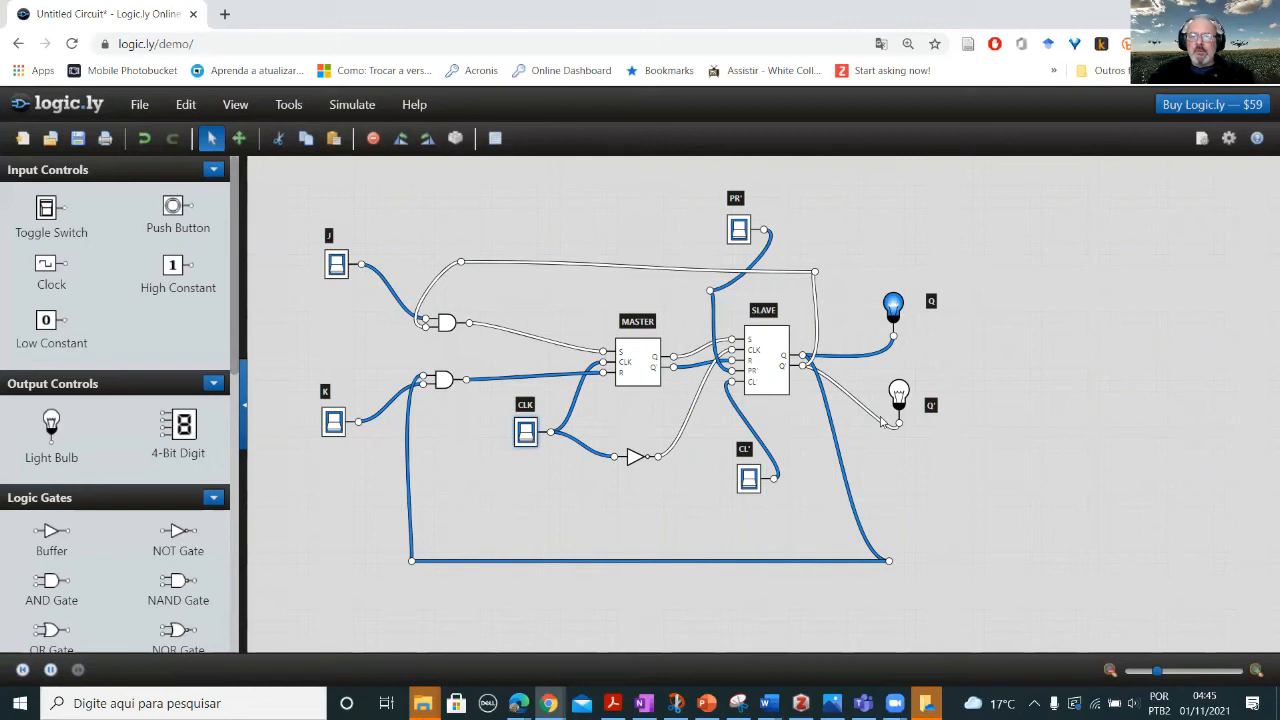
left_click(525, 438)
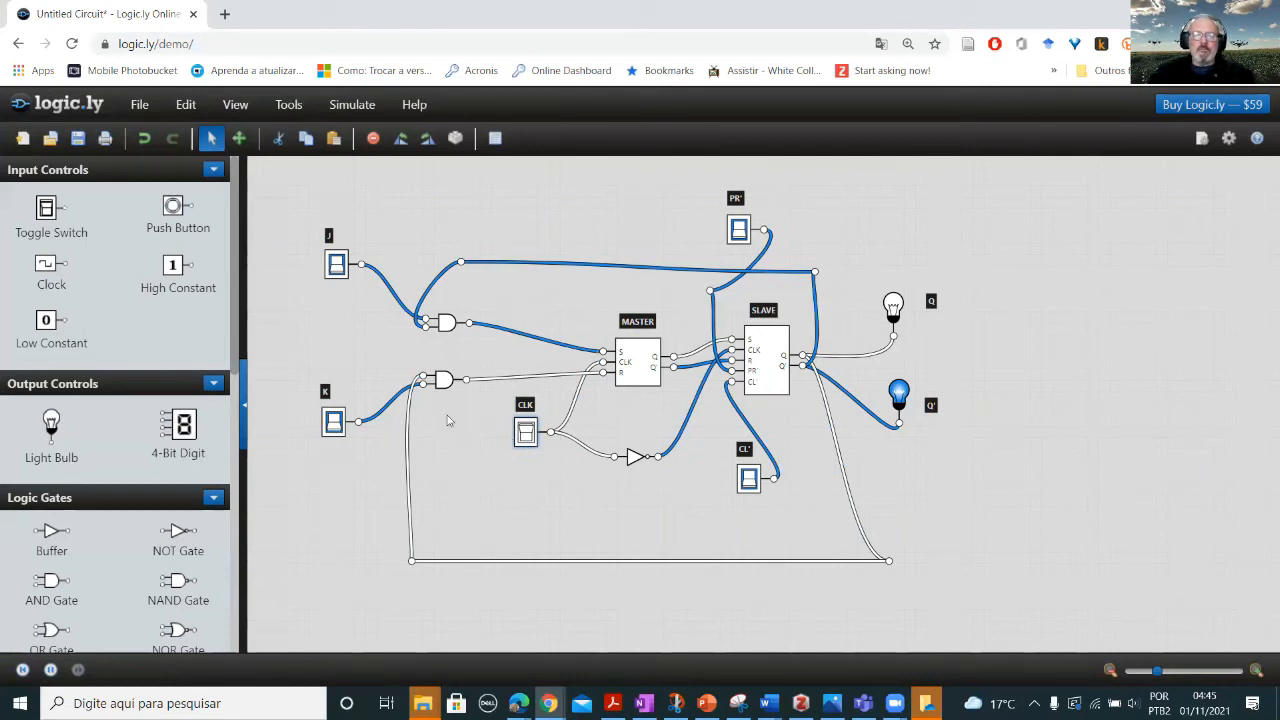
left_click(525, 432)
left_click(525, 436)
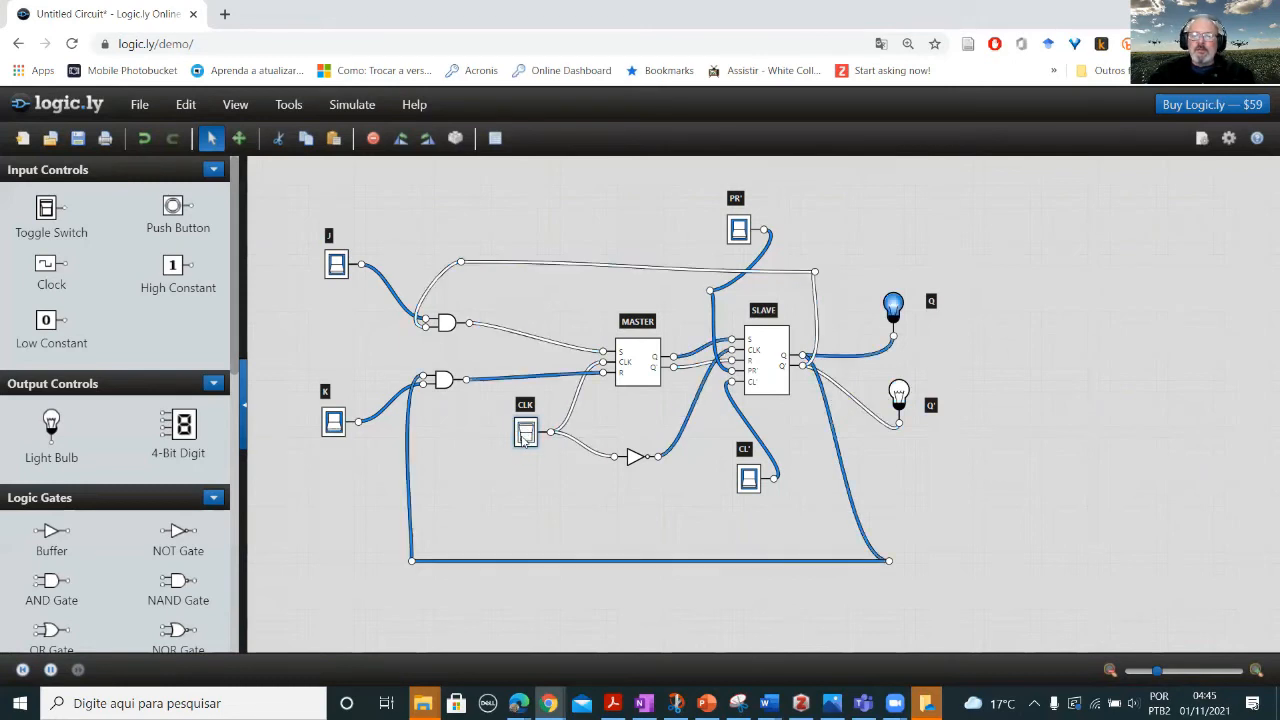
left_click(525, 436)
left_click(526, 434)
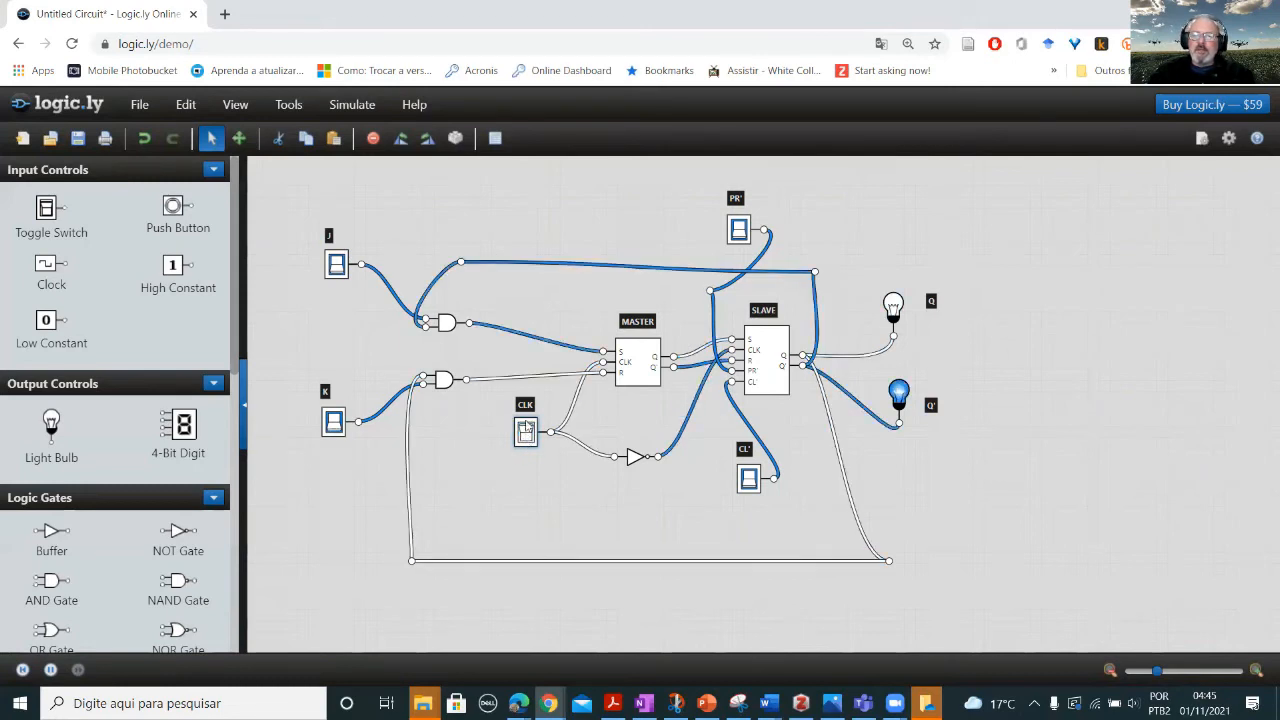
left_click(526, 432)
left_click(526, 432)
left_click(525, 432)
left_click(525, 433)
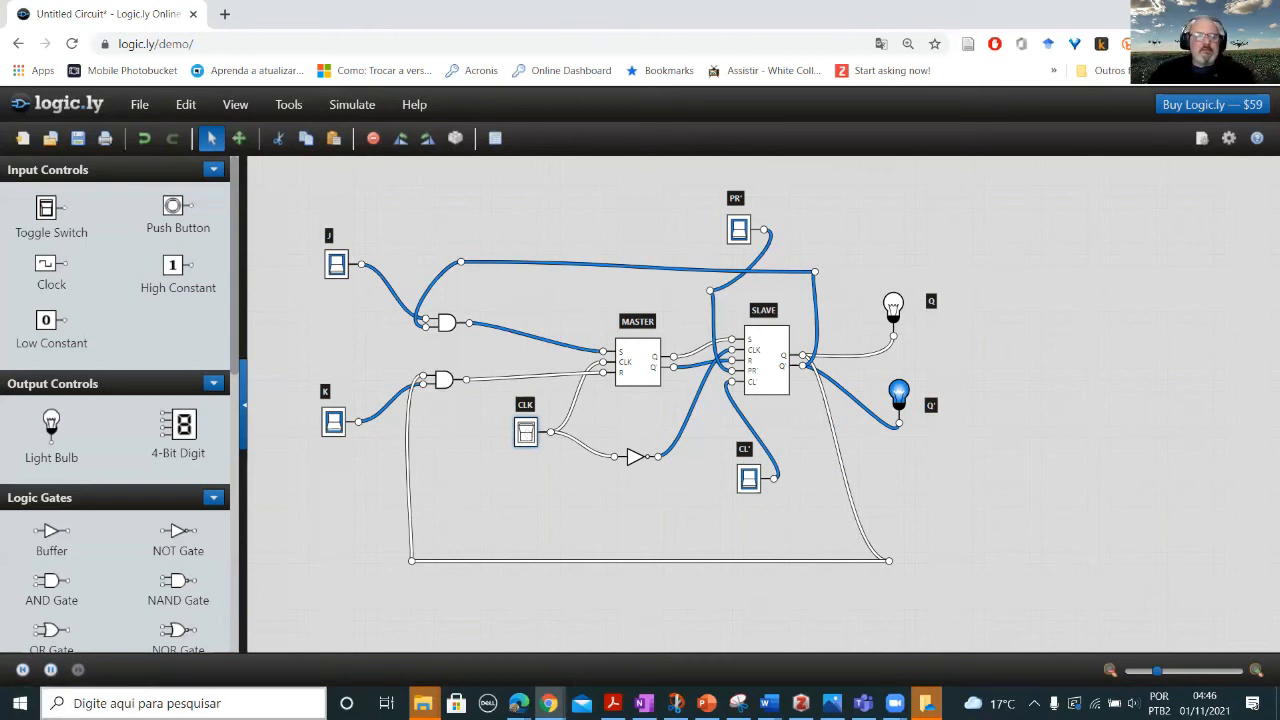
Switch to Excel with a blank workbook and maximize its window.
left_click(185, 703)
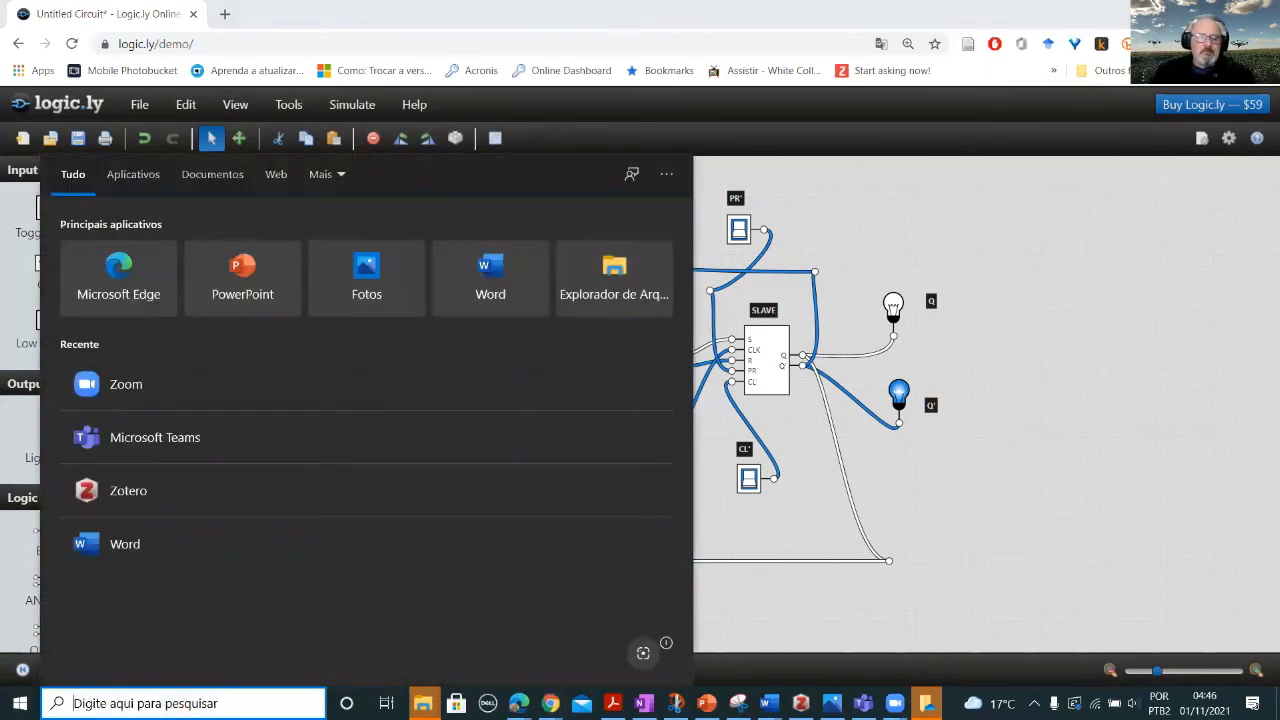
type("EXCEL")
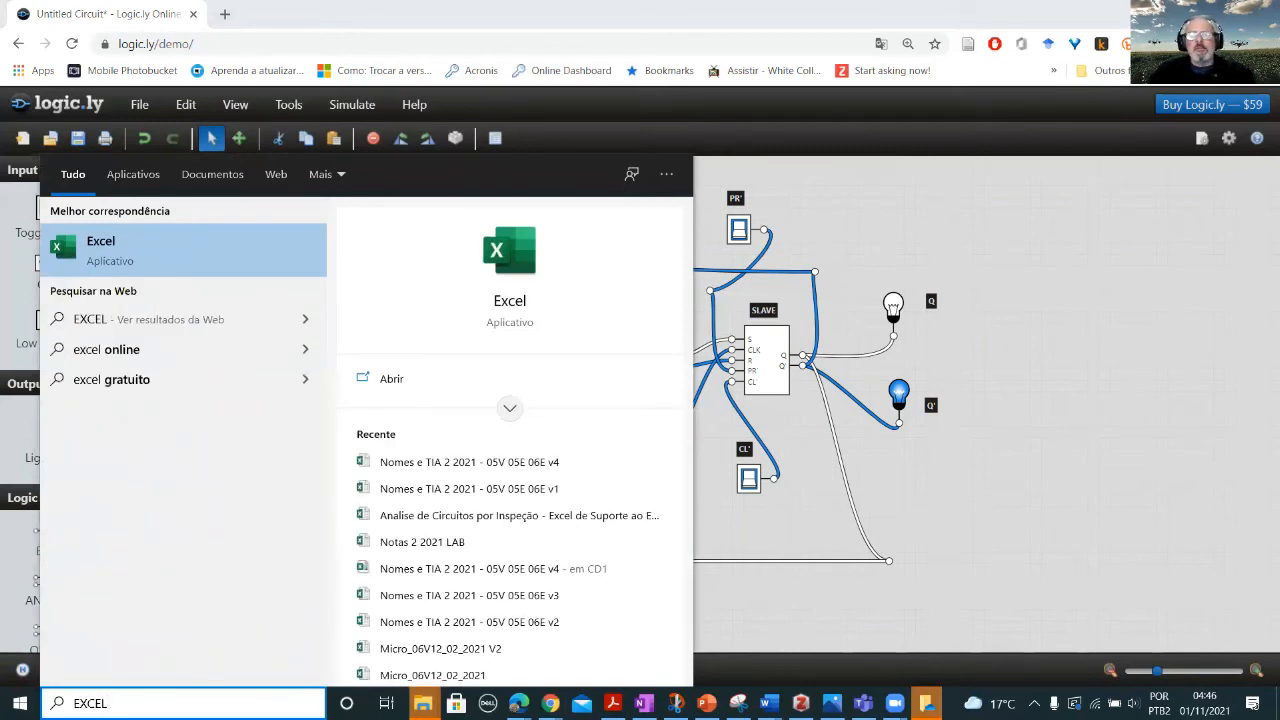
left_click(521, 303)
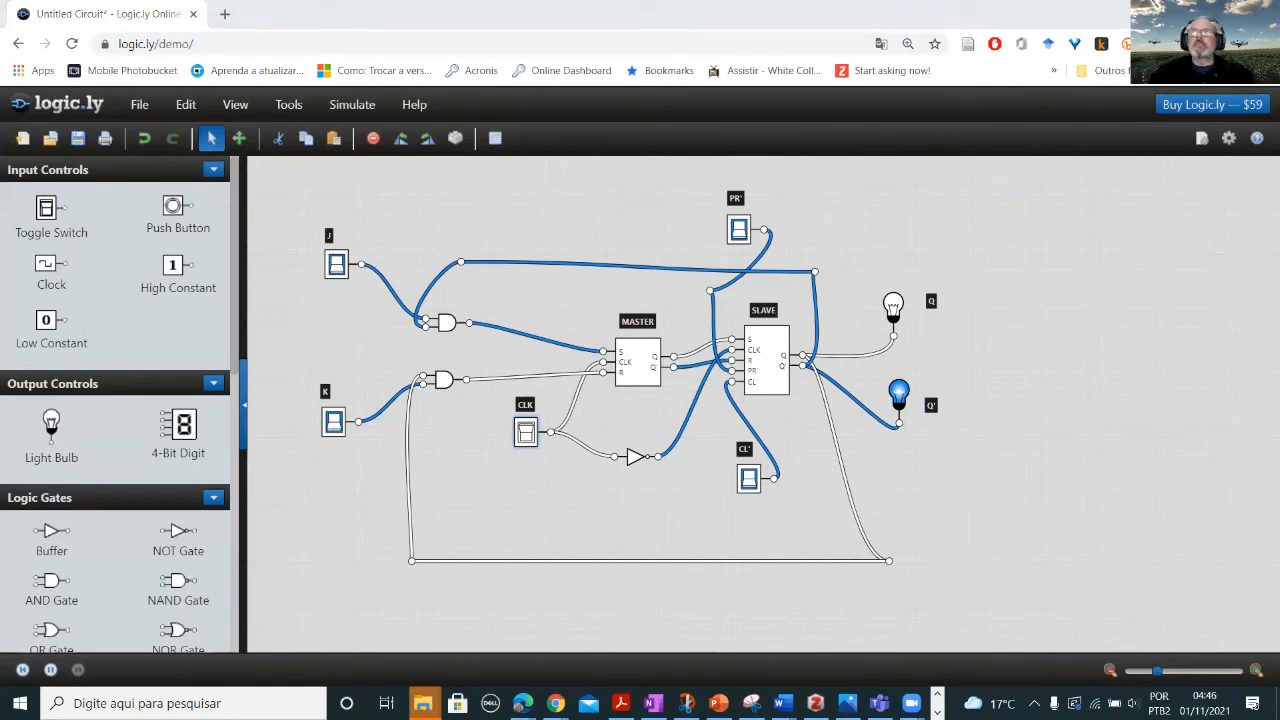
key("alt+Tab")
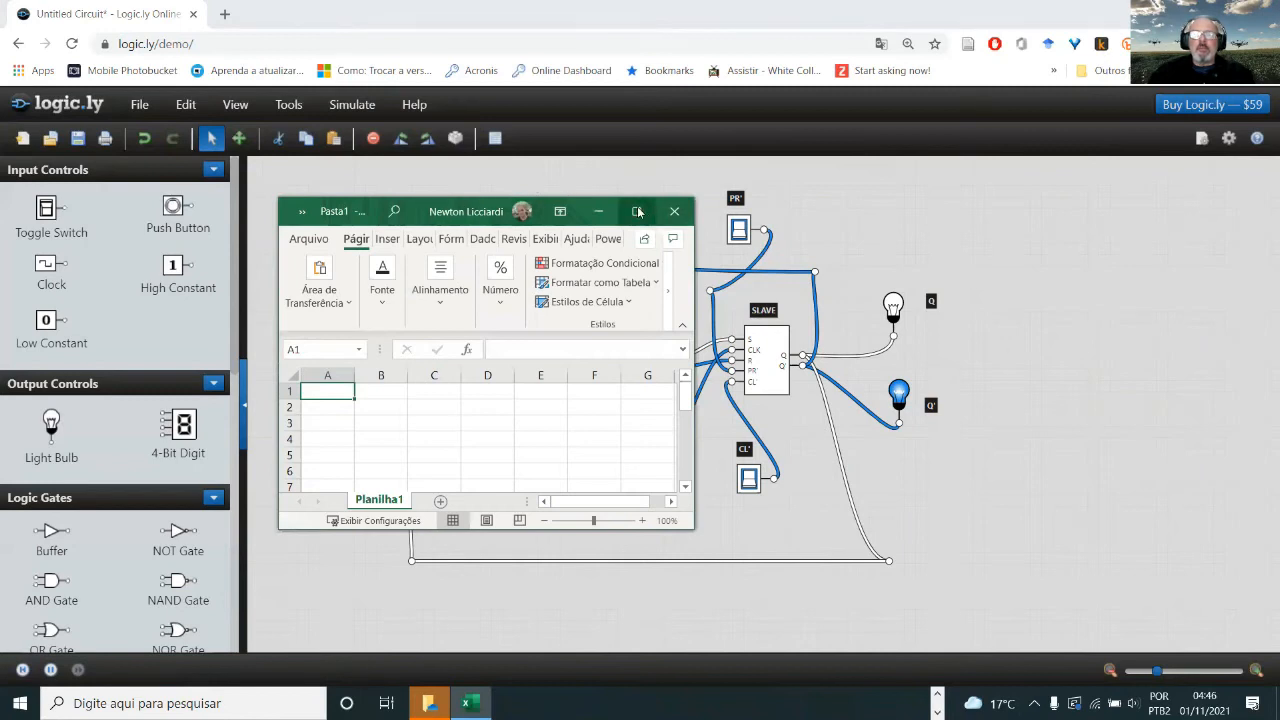
left_click(650, 205)
scroll(570, 386, "up", 5, "ctrl")
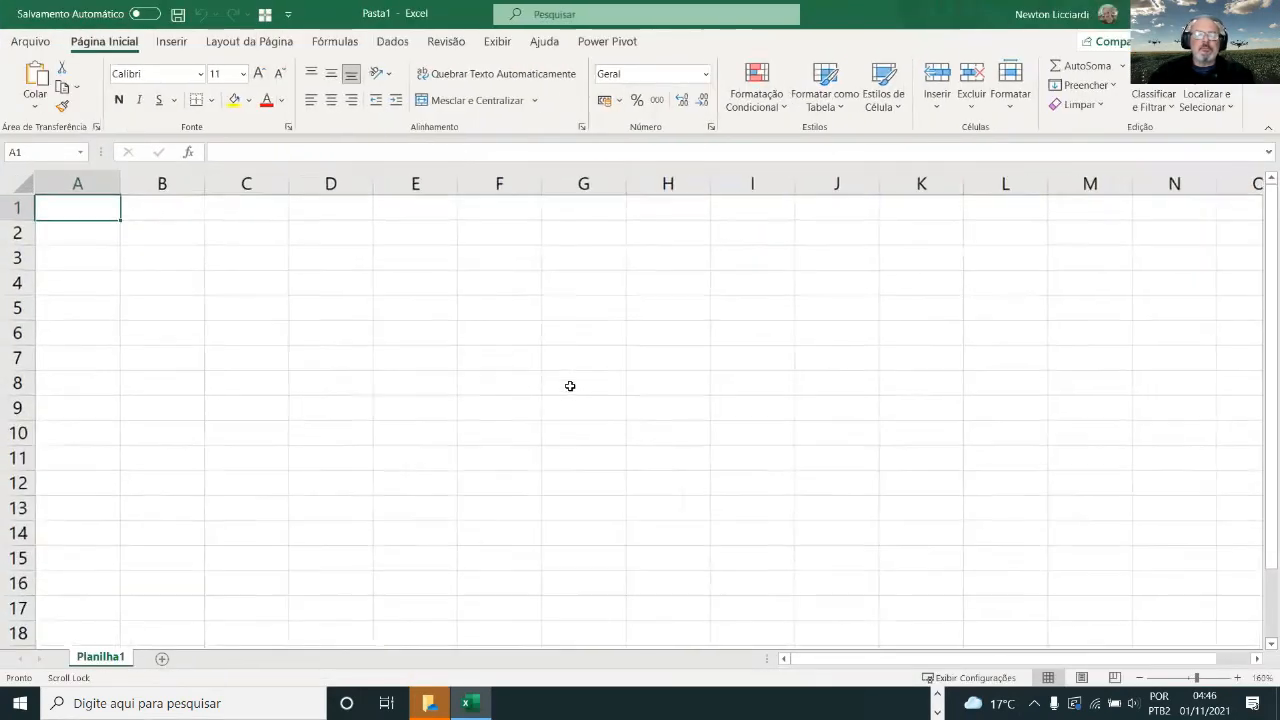
Enter the title "TABELA DE OPERAÇÃO DO FF JK MS" in cell C3.
left_click(304, 269)
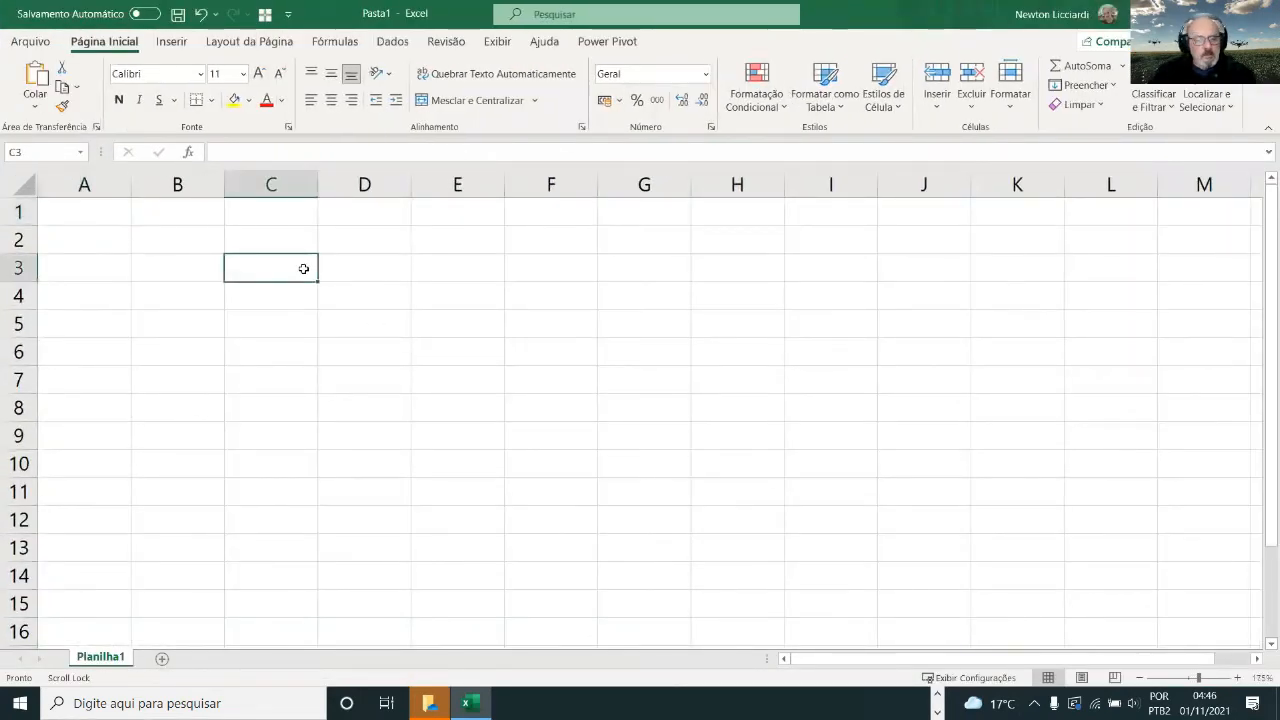
type("TABELA ")
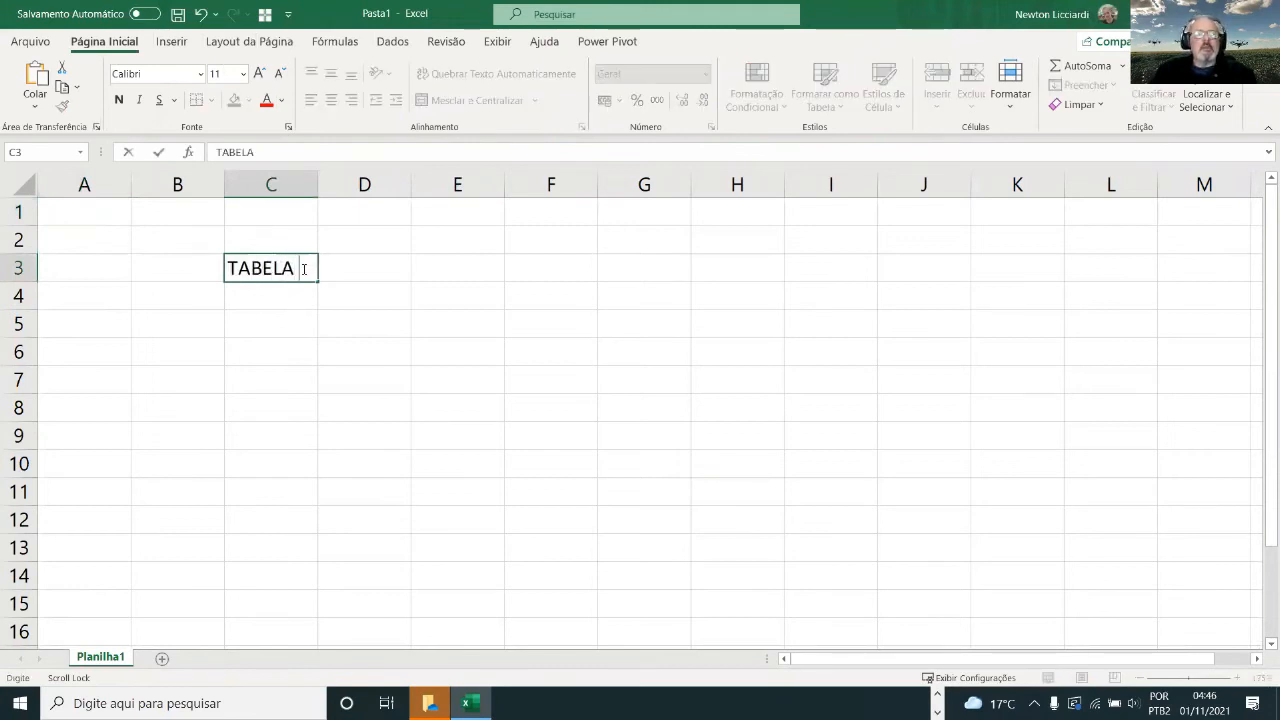
type("DE OPERAÇÃO ")
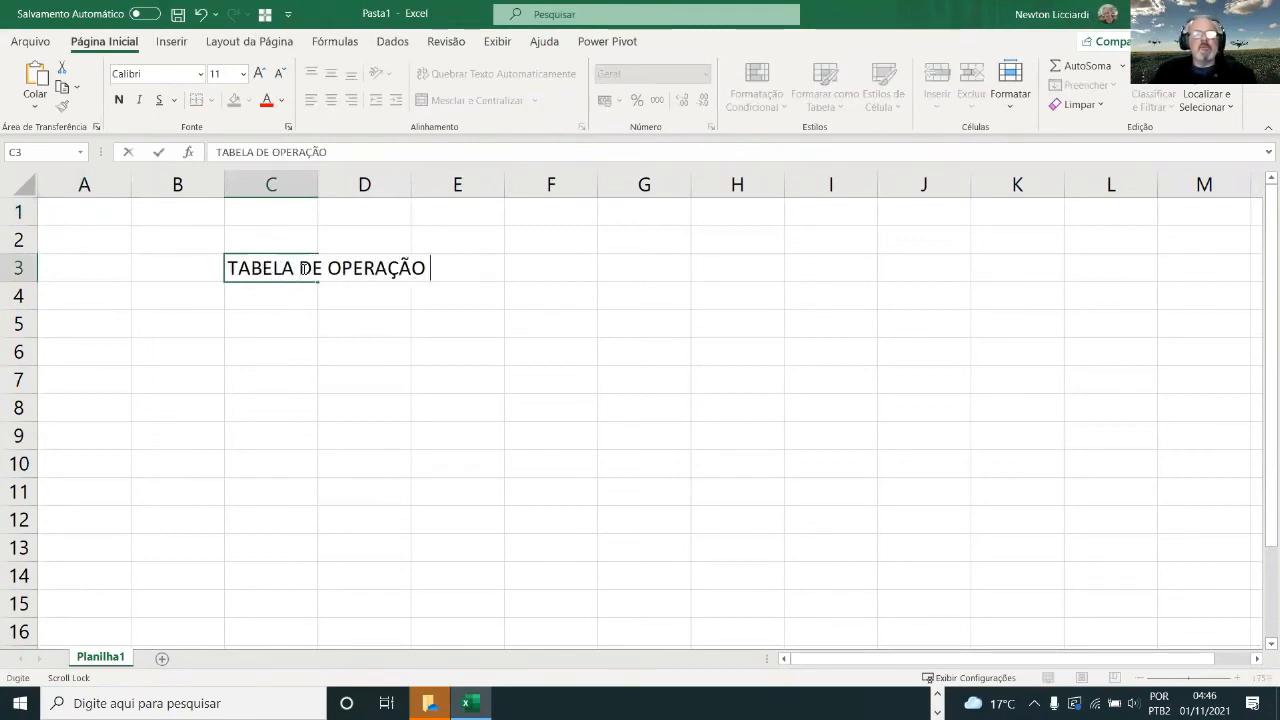
type("DO FF JK ")
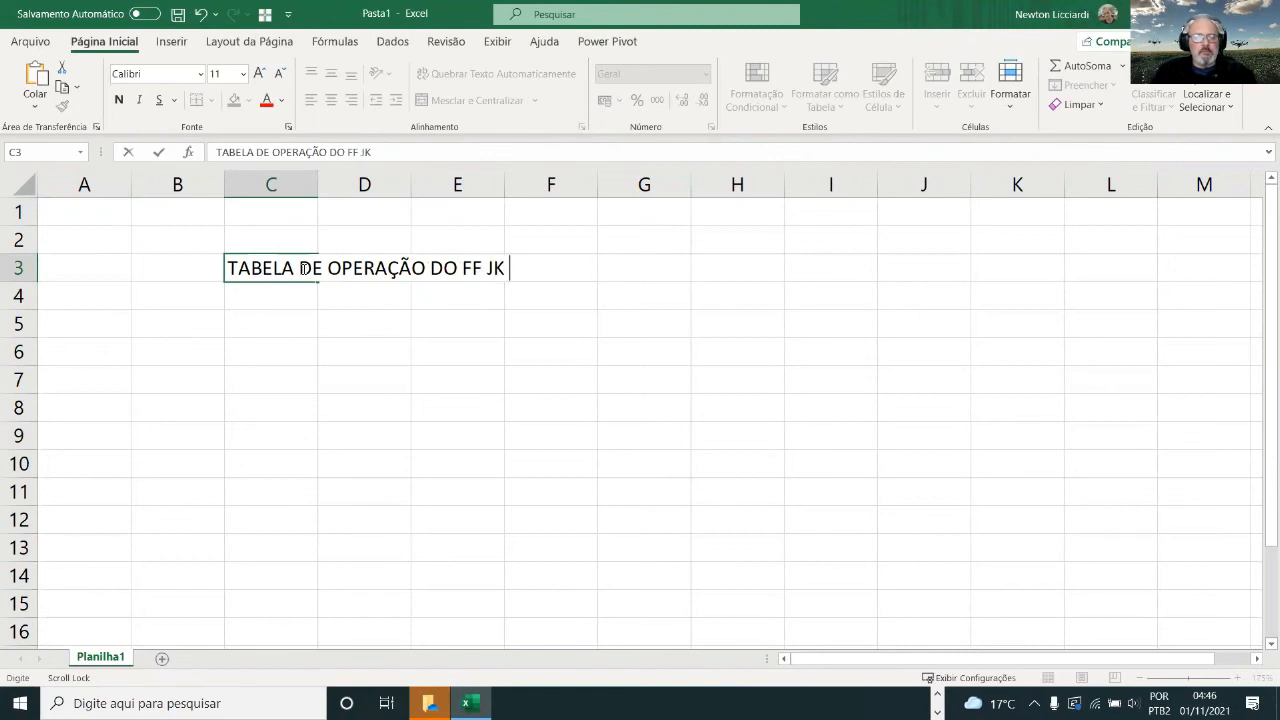
type("MS")
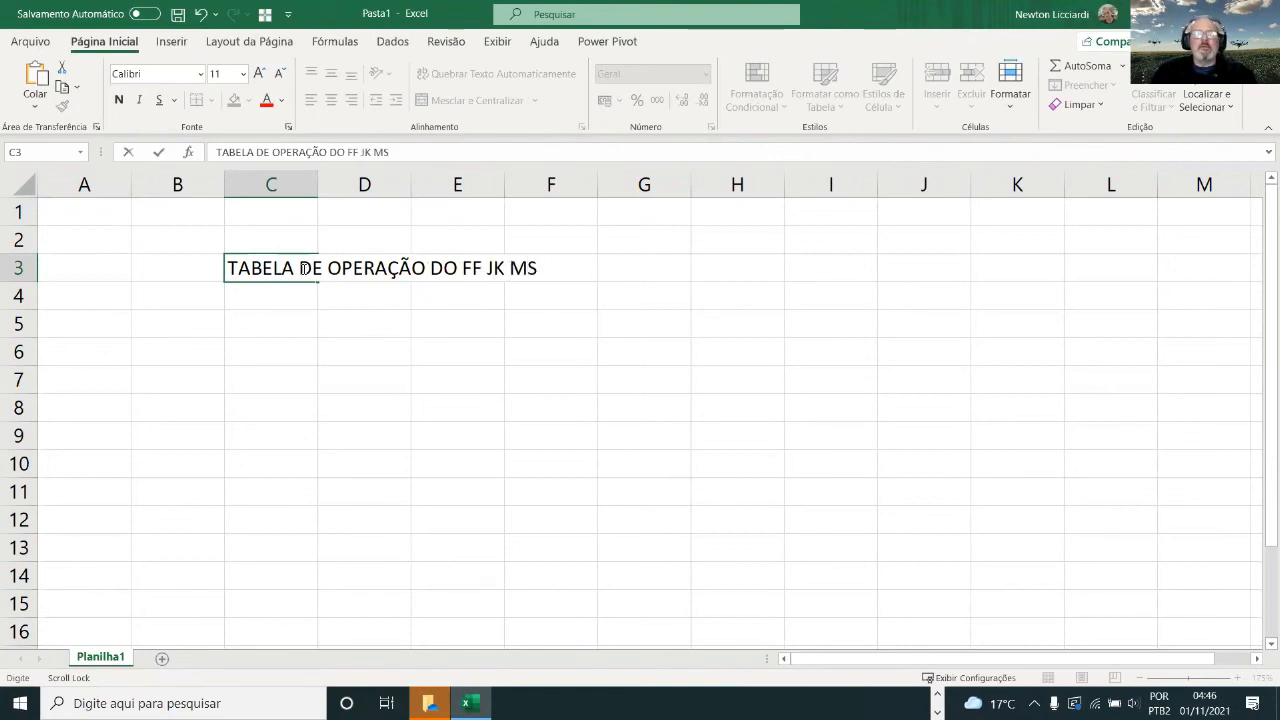
scroll(303, 268, "down", 1)
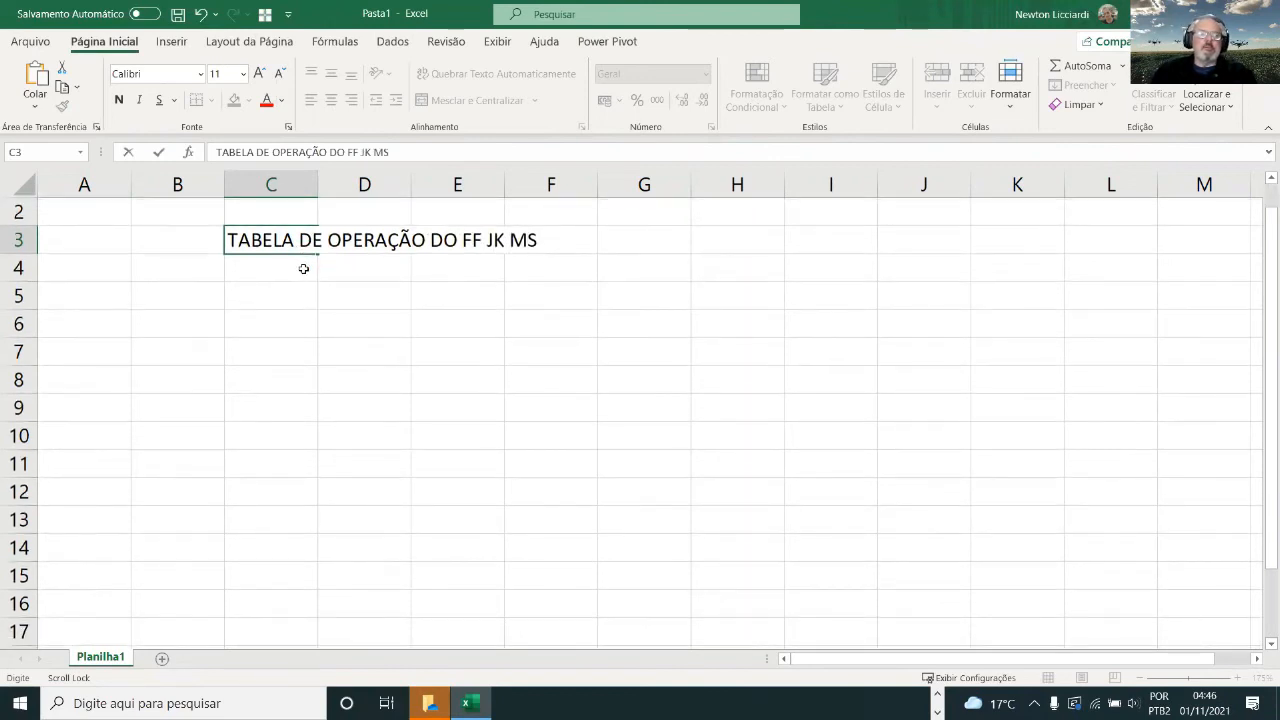
Enter the column headers J, K, Qn+1 and Q'n+1 in cells C5 to F5.
left_click(252, 303)
type("J")
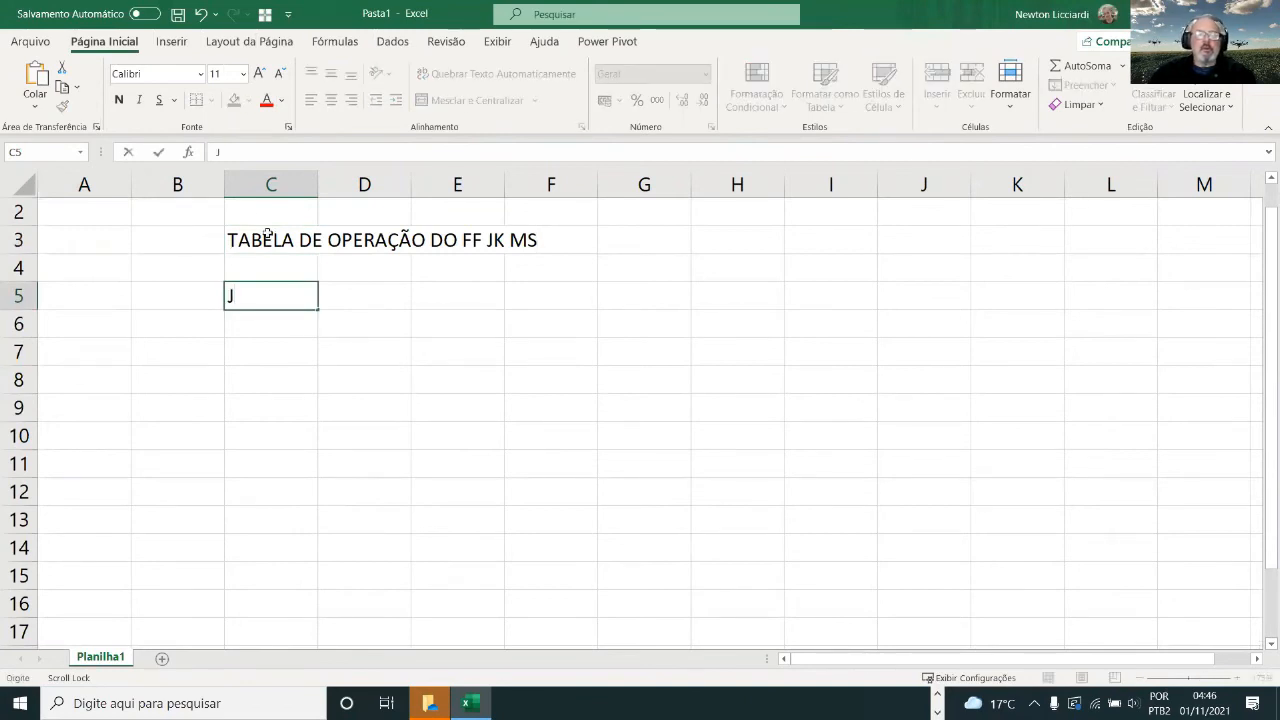
left_click(386, 296)
type("K")
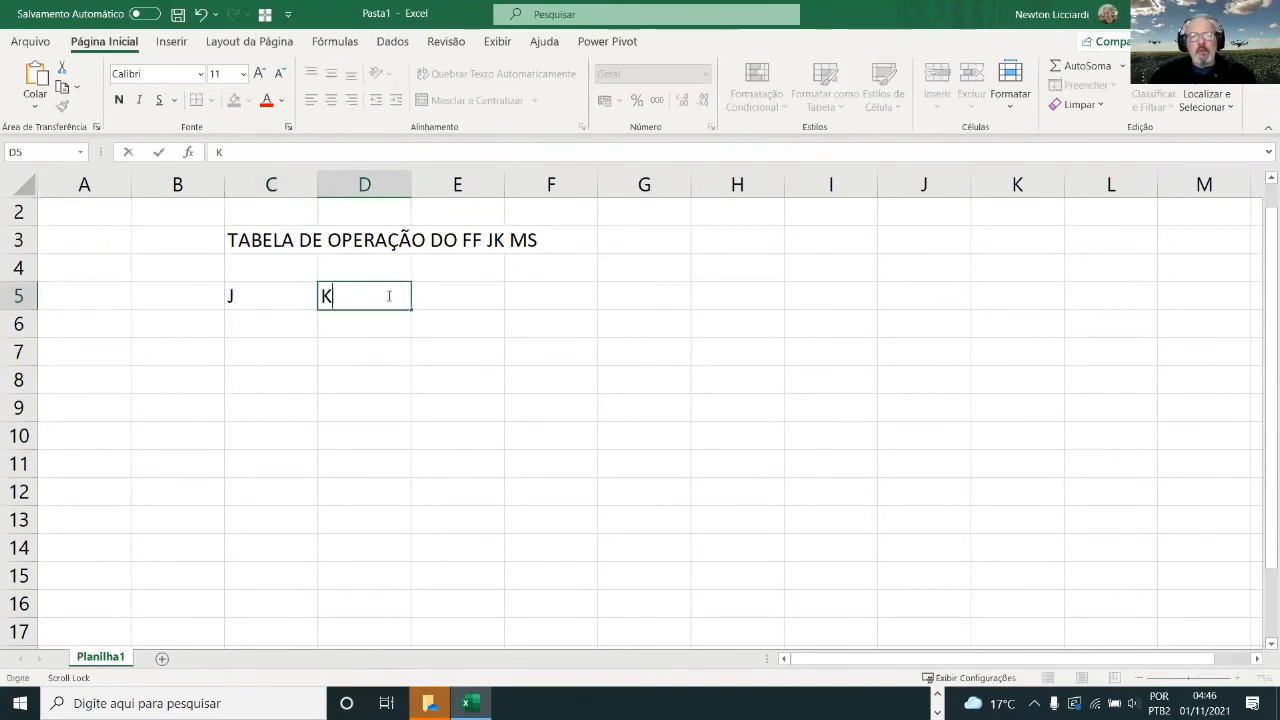
left_click(477, 299)
type("Q")
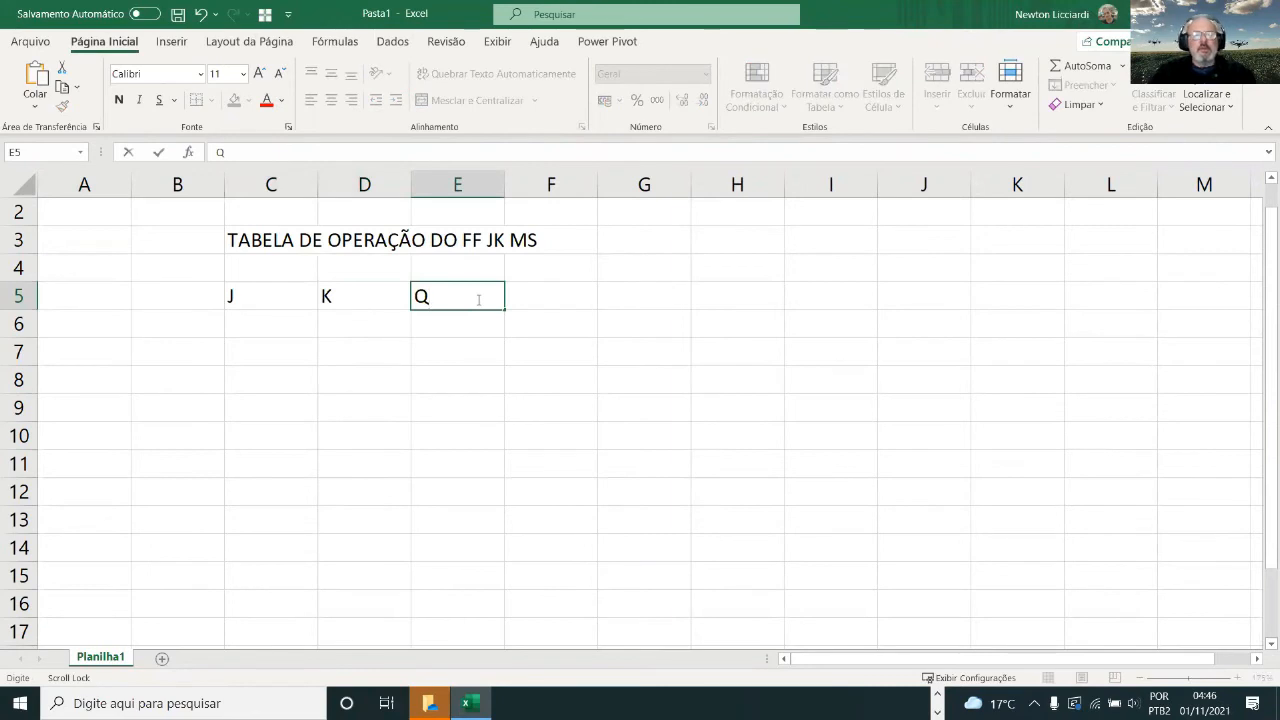
key("Caps_Lock")
type("n+1")
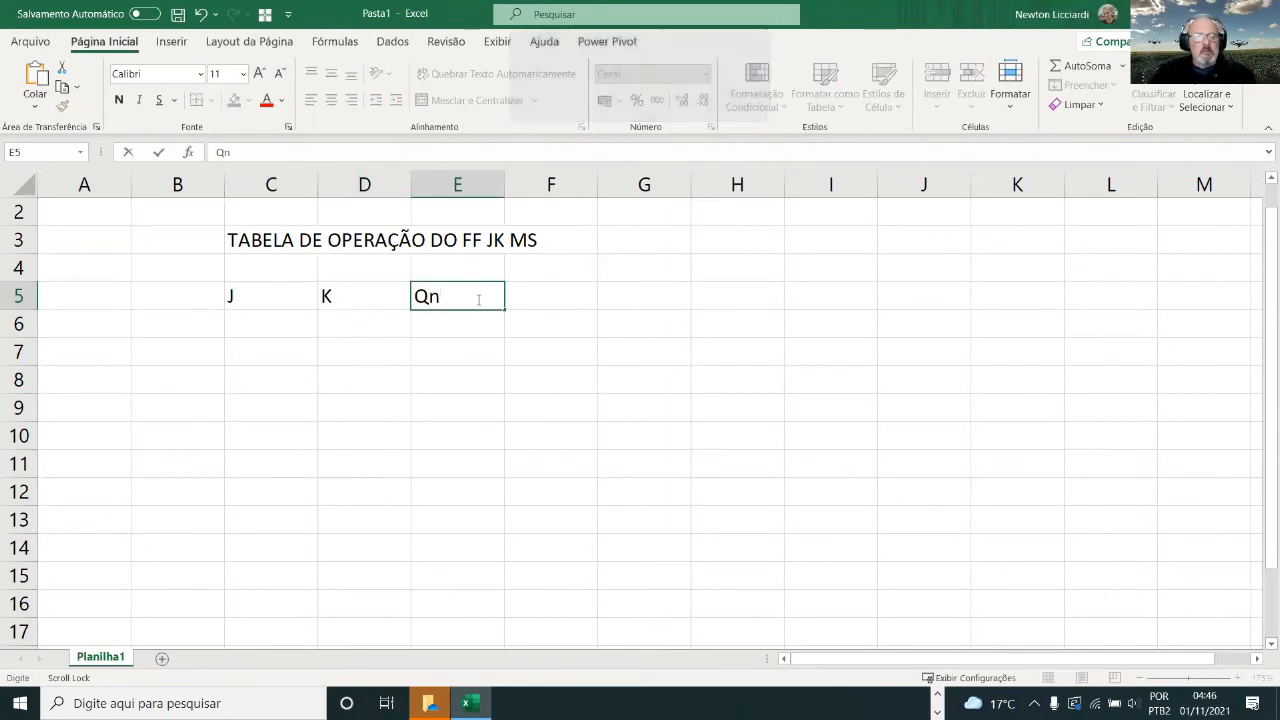
left_click(572, 302)
type("Q")
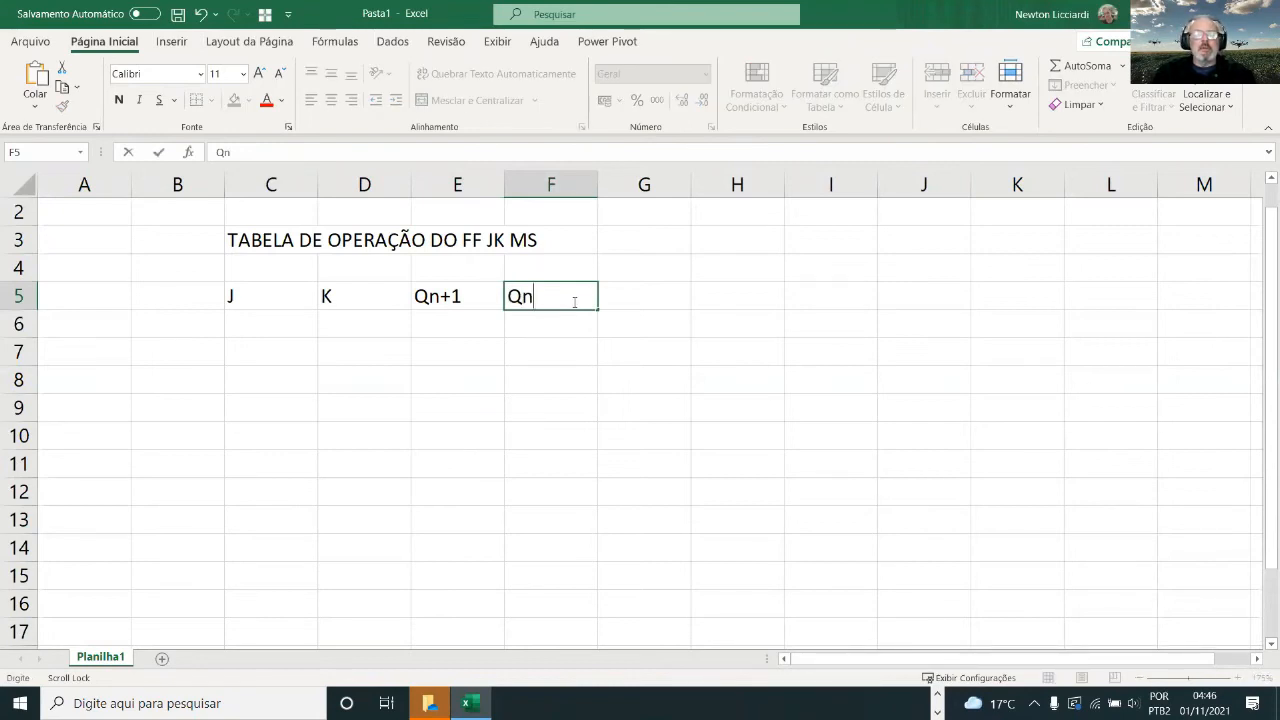
type("'n+1")
Set outline and inside borders for the table range C5:F9 in the cell formatting.
left_click_drag(252, 303, 560, 406)
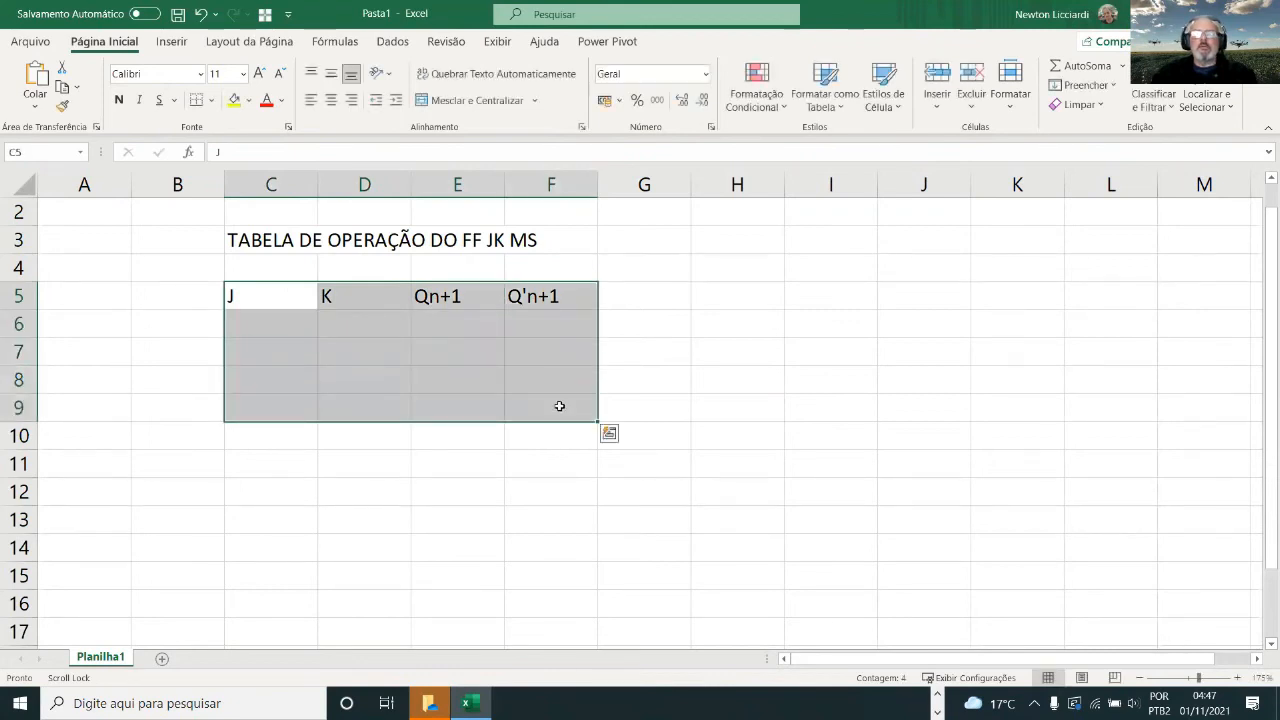
right_click(560, 406)
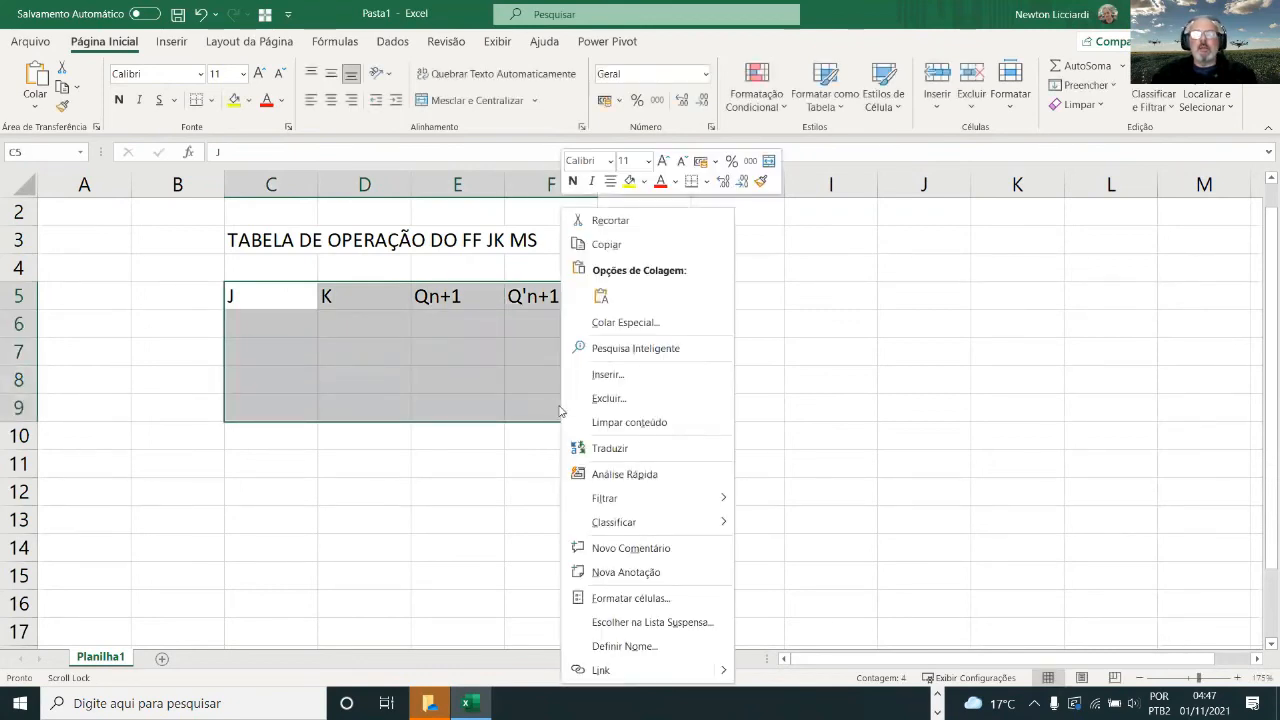
left_click(623, 600)
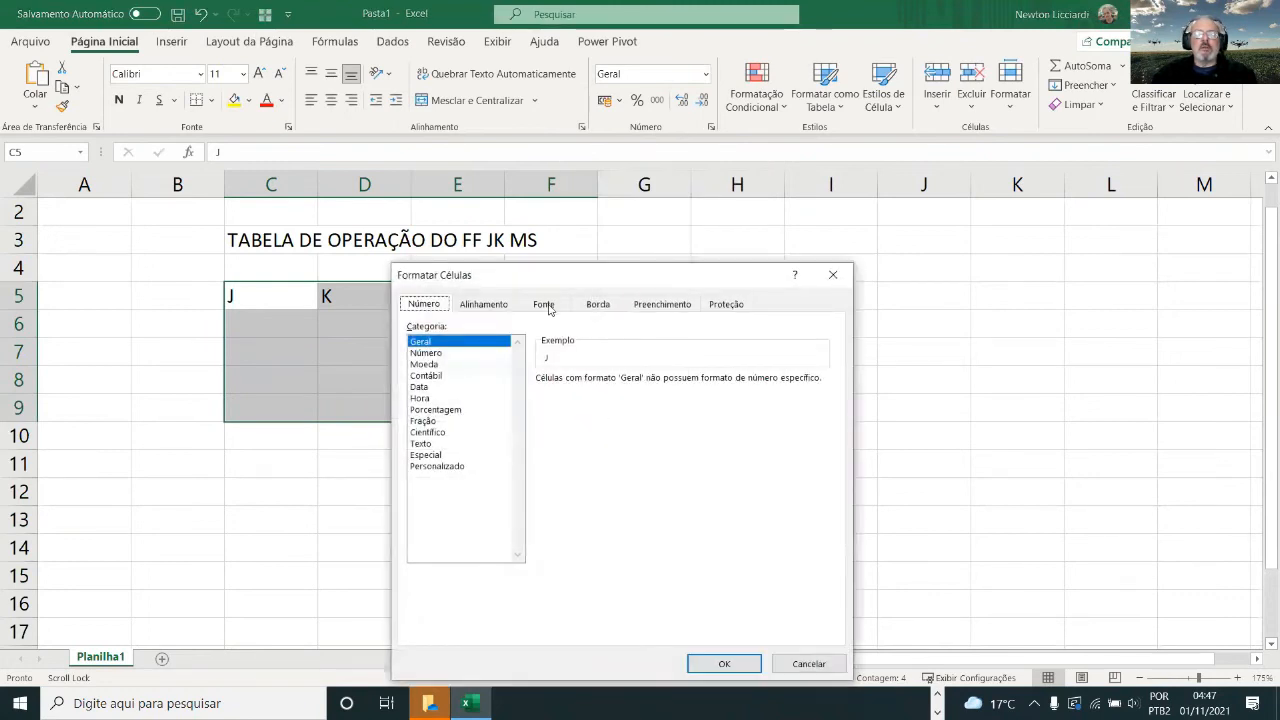
left_click(599, 304)
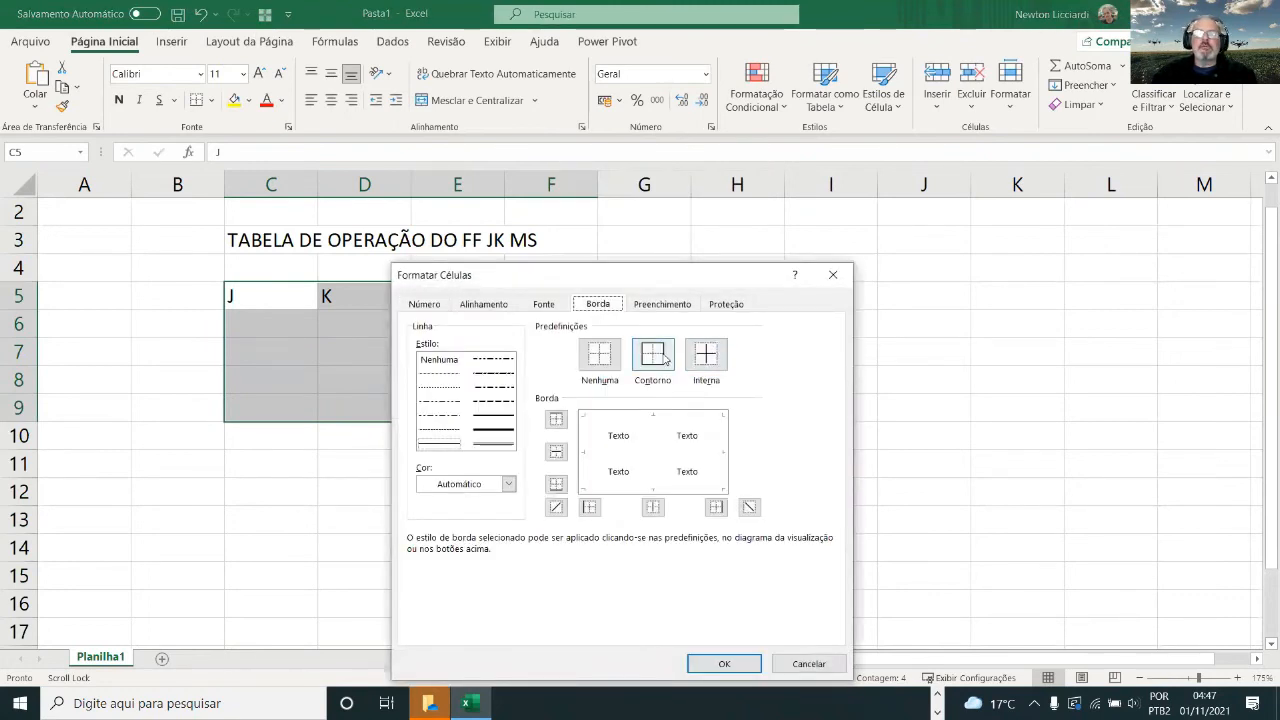
Set the table cells' horizontal and vertical alignment to Centro and enable automatic text wrapping.
left_click(485, 304)
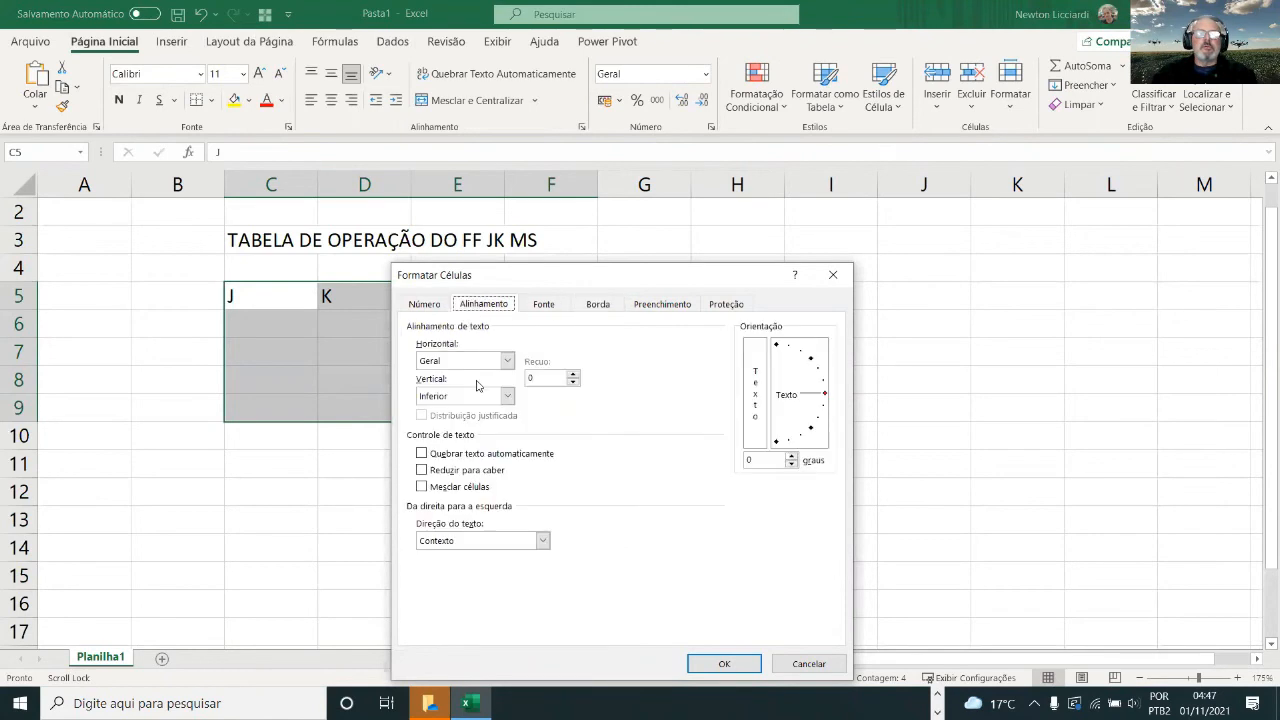
left_click(462, 360)
left_click(452, 398)
left_click(455, 395)
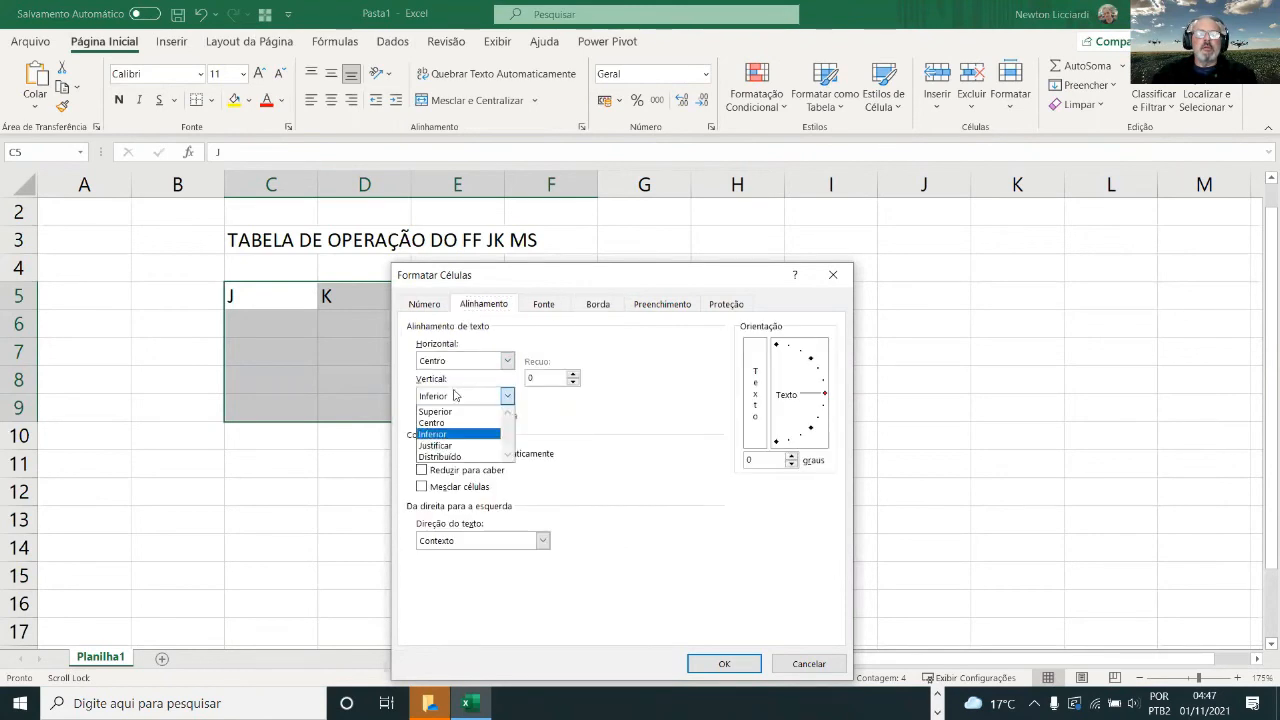
left_click(455, 423)
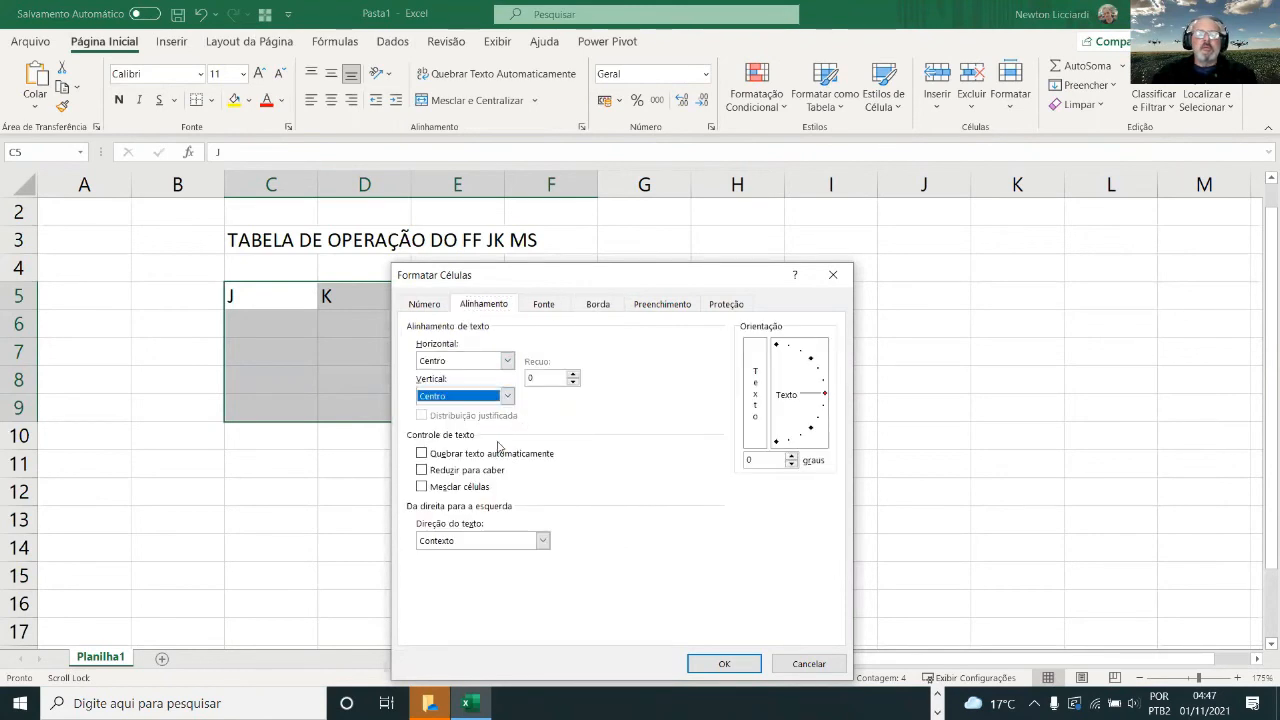
left_click(422, 453)
Give the table cells a light blue background fill and apply the formatting.
left_click(664, 304)
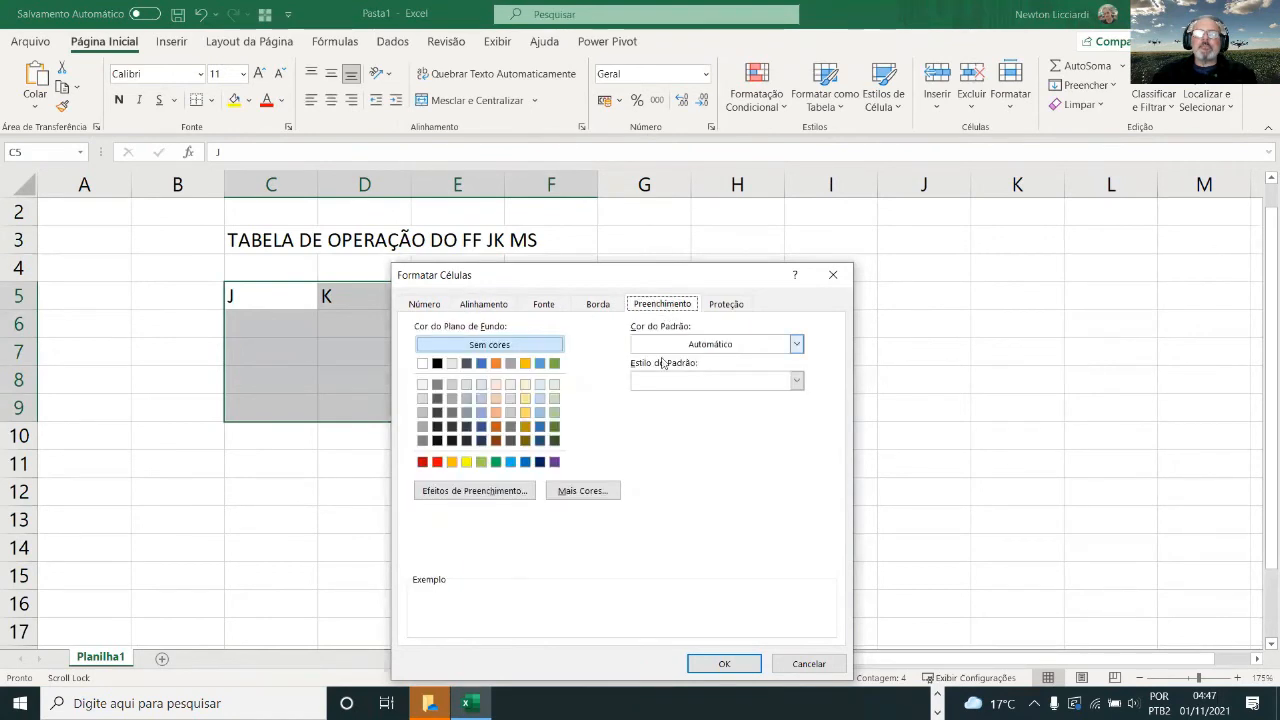
left_click(540, 385)
left_click(724, 663)
left_click(540, 523)
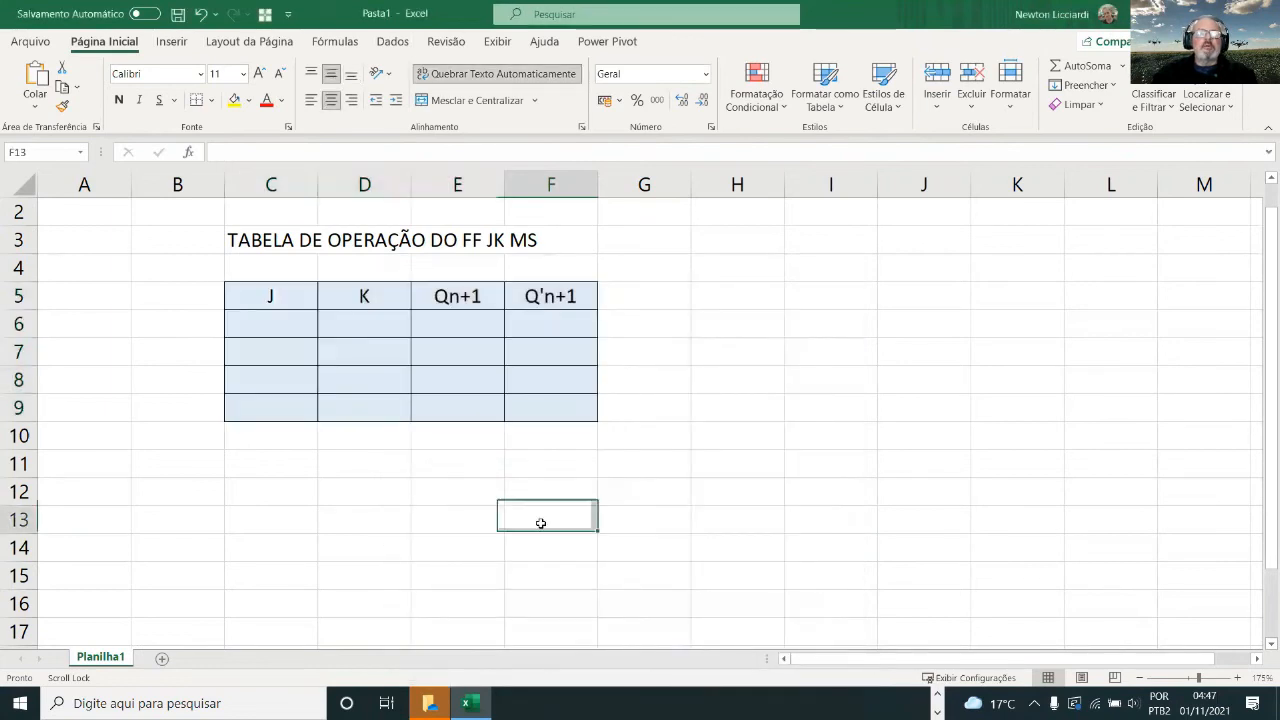
Enter 0 as the J value in the first data row, cell C6.
left_click(278, 330)
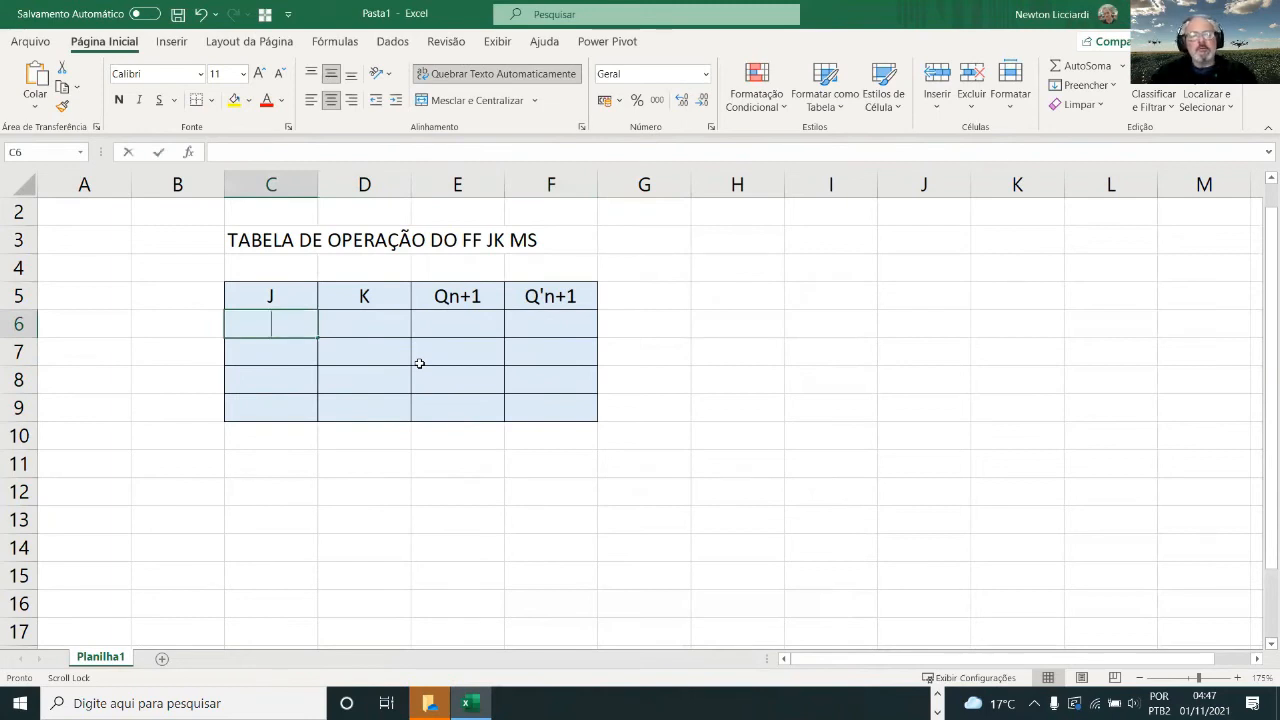
type("0")
scroll(419, 363, "right", 1)
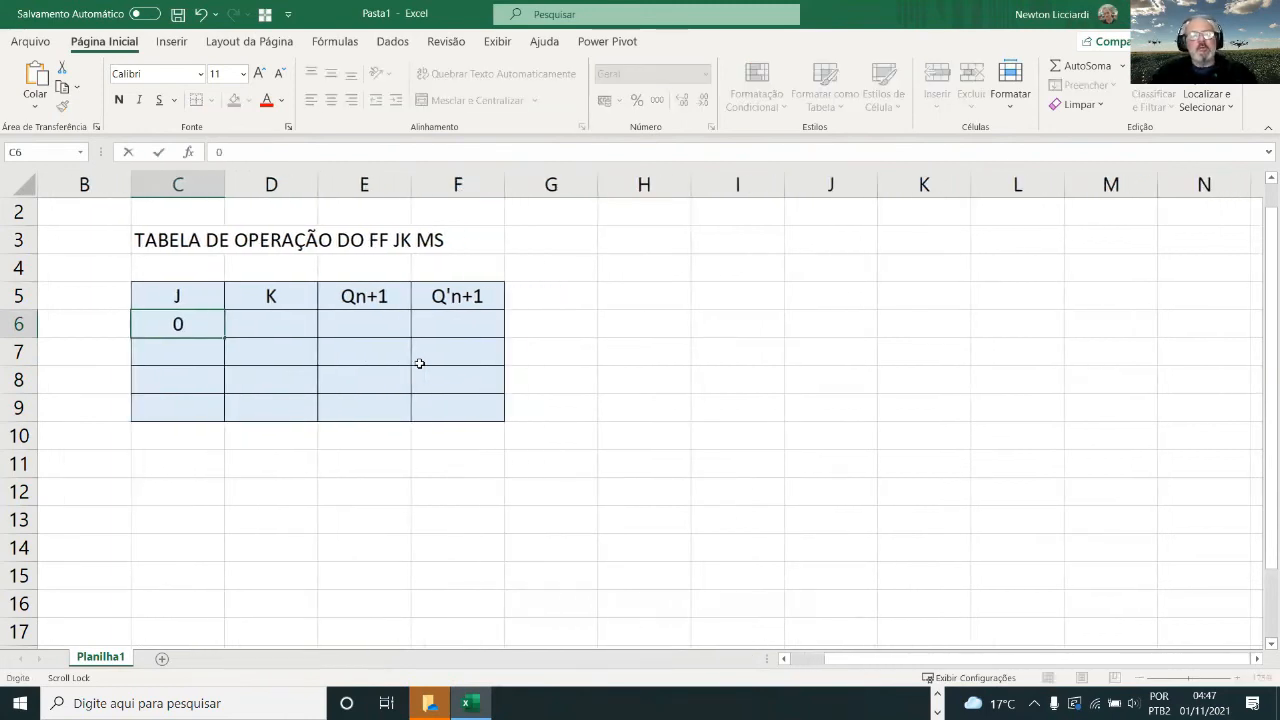
Enter K as 1 in row 6, and J as 1 and K as 0 in row 7.
left_click(298, 327)
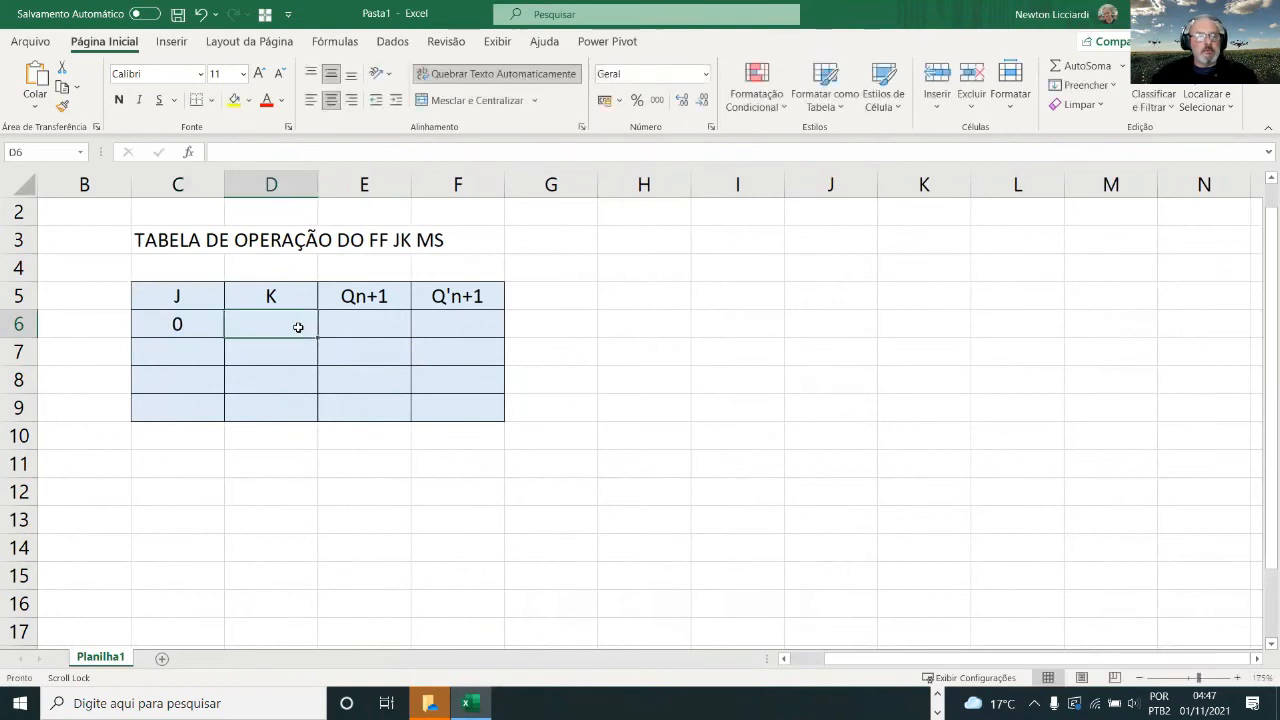
type("1")
left_click(207, 364)
type("1")
left_click(280, 357)
type("0")
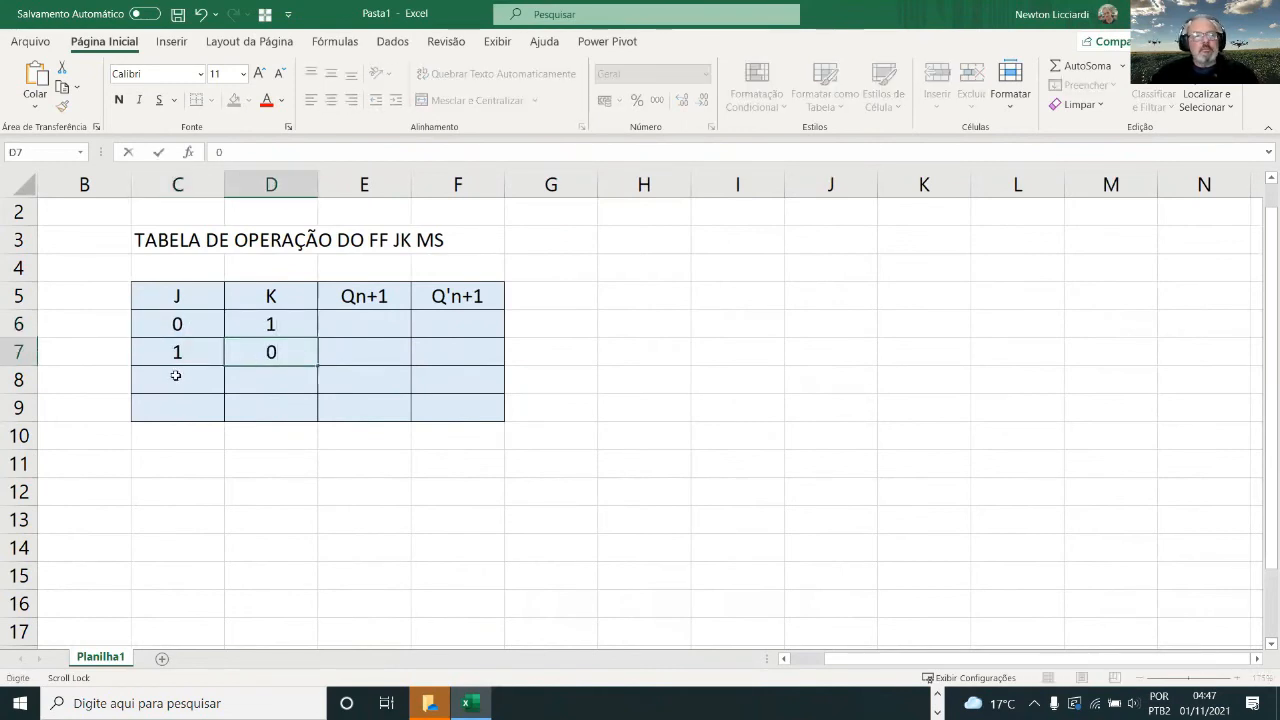
Correct the first two input combinations: set K to 0 in row 6, and J to 0 and K to 1 in row 7.
left_click(175, 372)
left_click(200, 350)
left_click(202, 328)
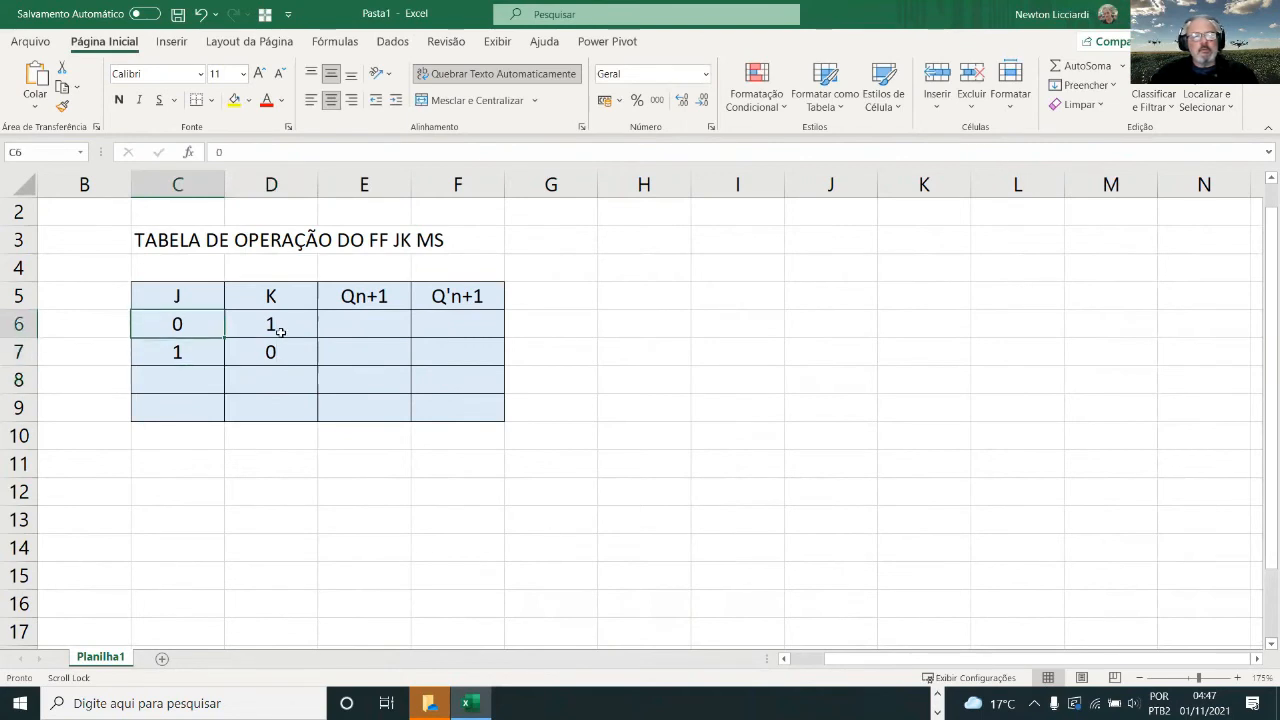
left_click(276, 330)
type("0")
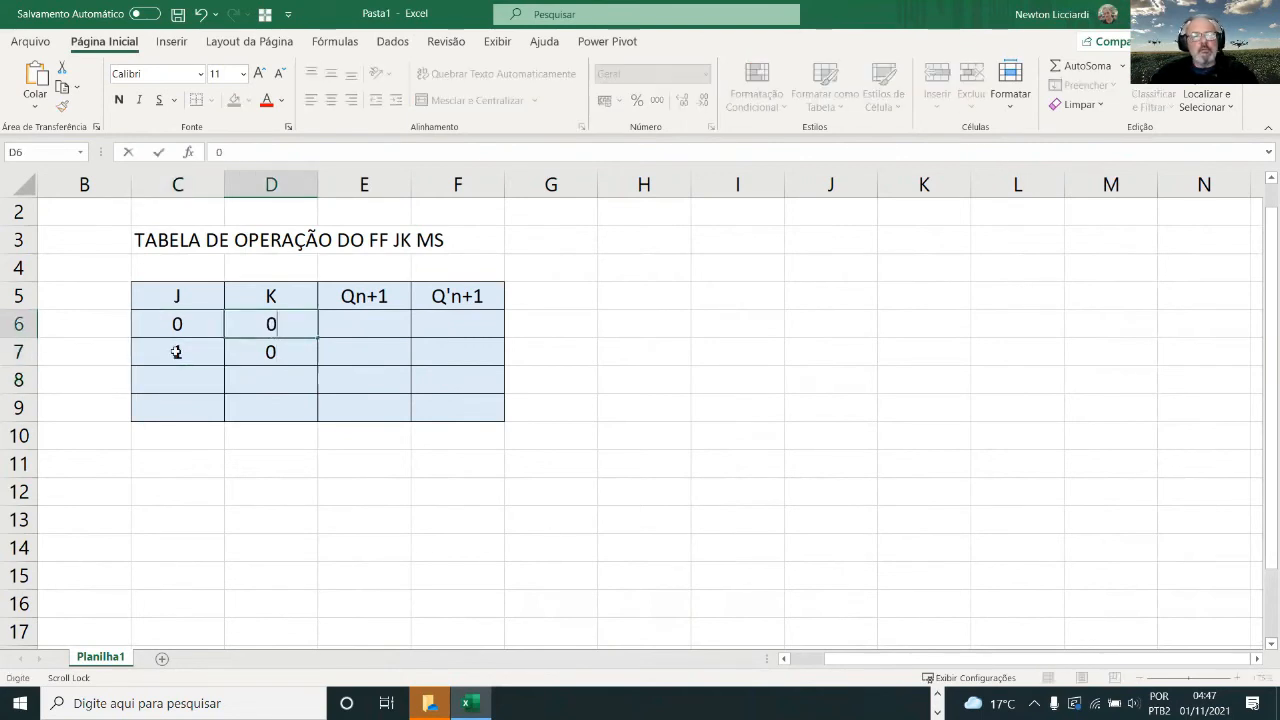
left_click(177, 350)
type("0")
left_click(294, 351)
type("1")
Complete the input combinations with J 1, K 0 in row 8 and J 1, K 1 in row 9.
left_click(191, 374)
type("1")
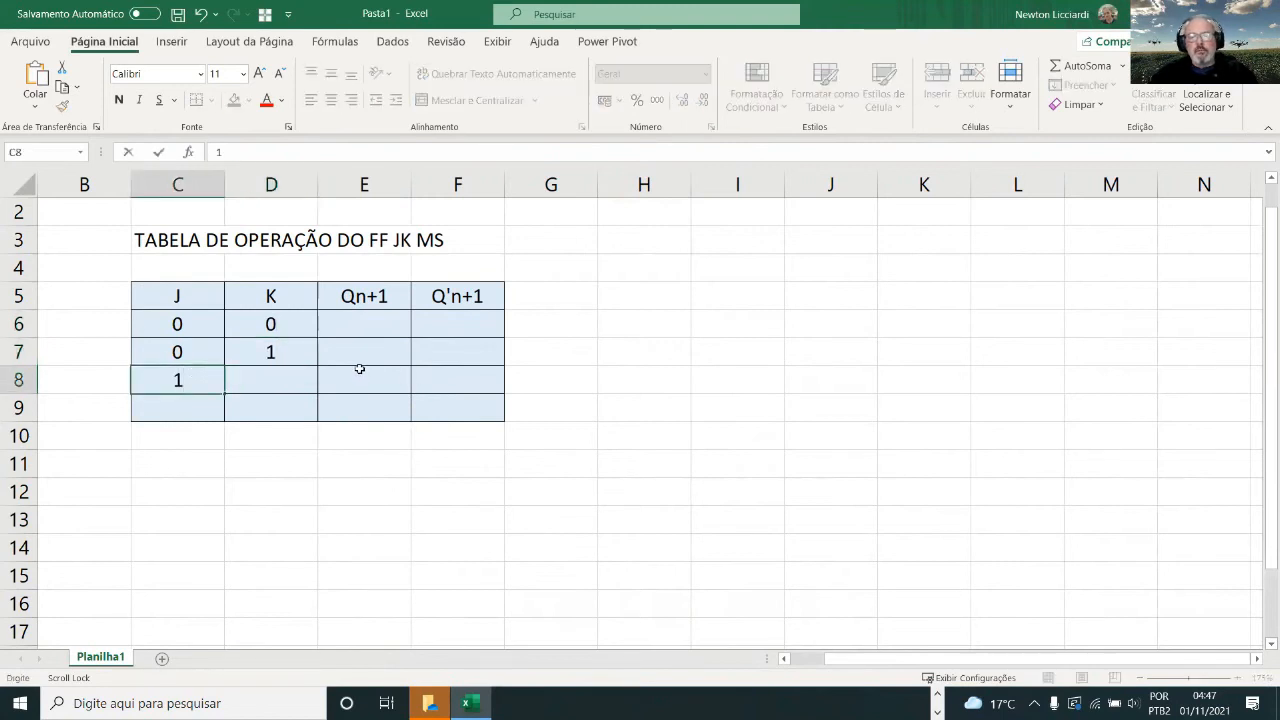
left_click(297, 376)
type("0")
left_click(174, 405)
type("1")
left_click(252, 407)
type("1")
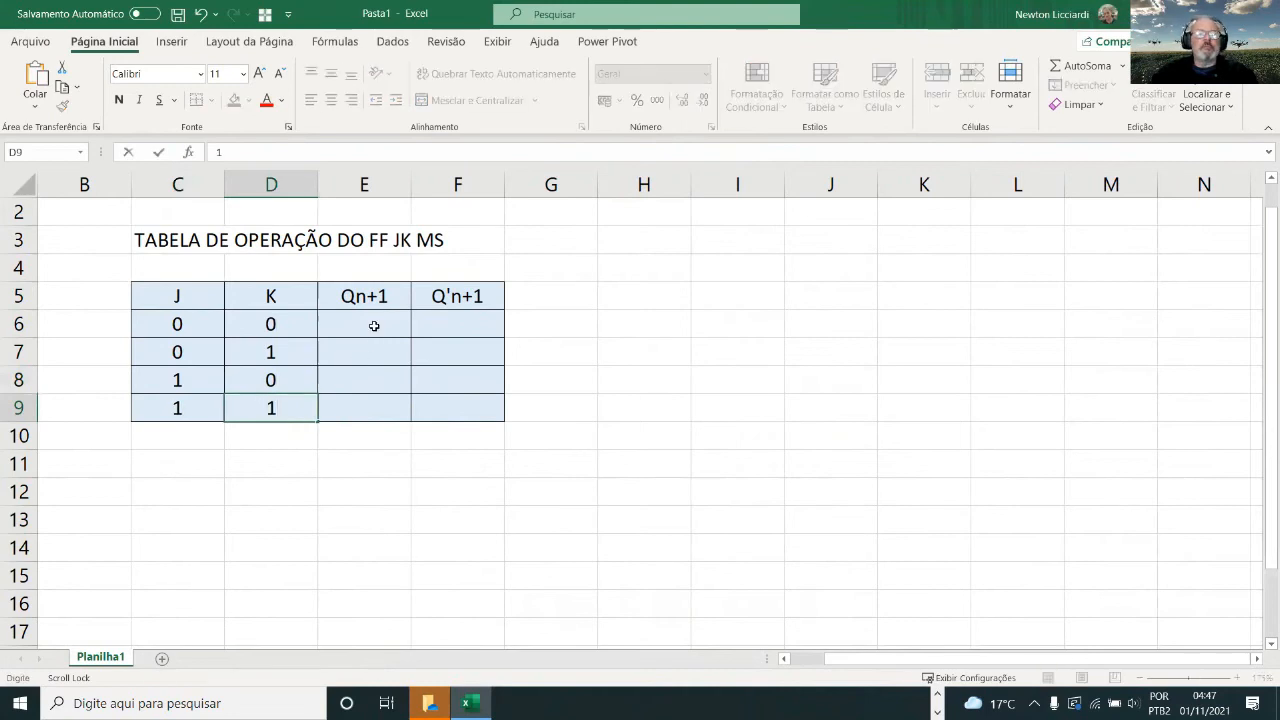
left_click(357, 490)
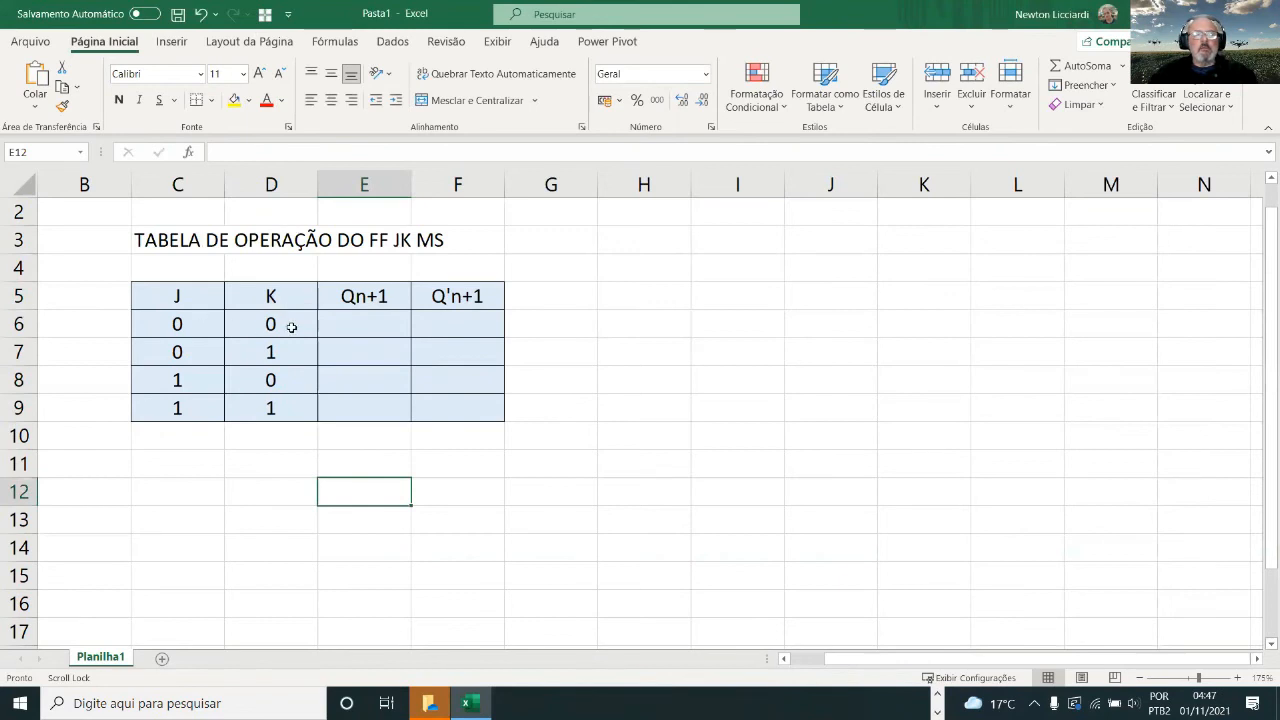
Insert a blank column between the K and Qn+1 columns.
left_click(358, 186)
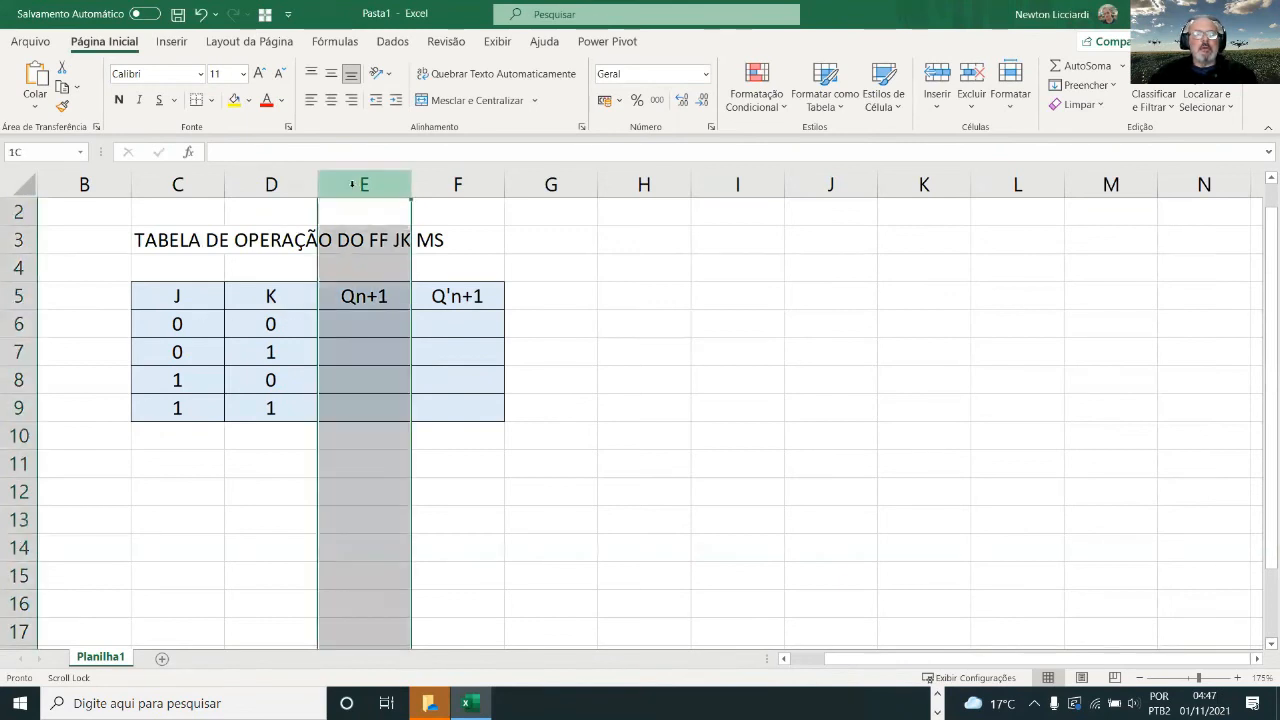
right_click(356, 187)
left_click(417, 333)
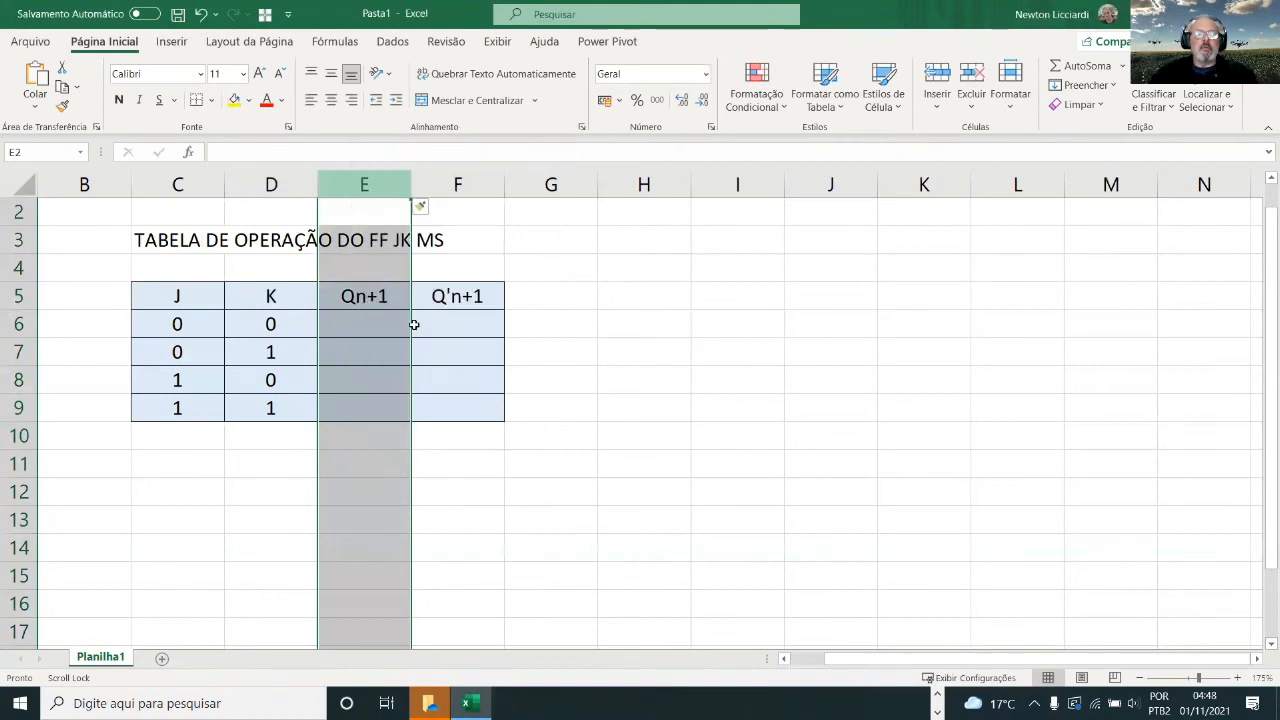
Enter the header CLK in uppercase for the new column, in cell E5.
left_click(388, 300)
type("clk")
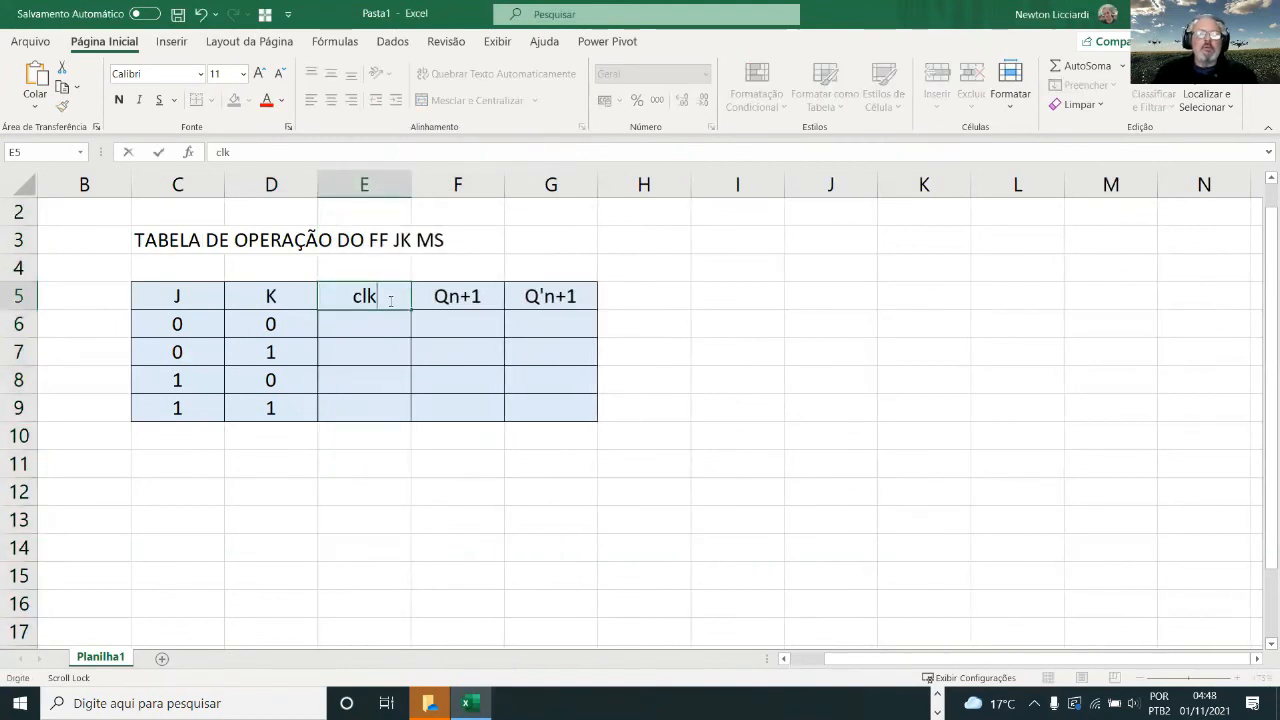
key("BackSpace")
key("BackSpace")
key("BackSpace")
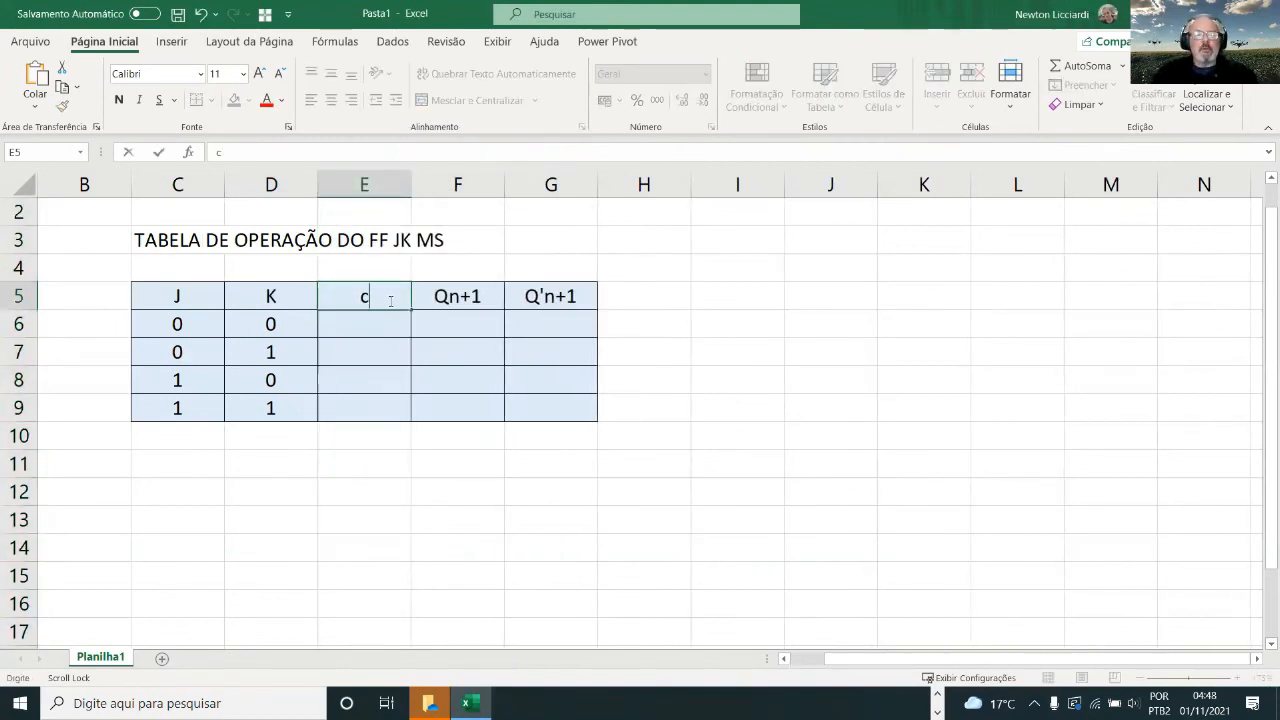
key("Caps_Lock")
type("CLK")
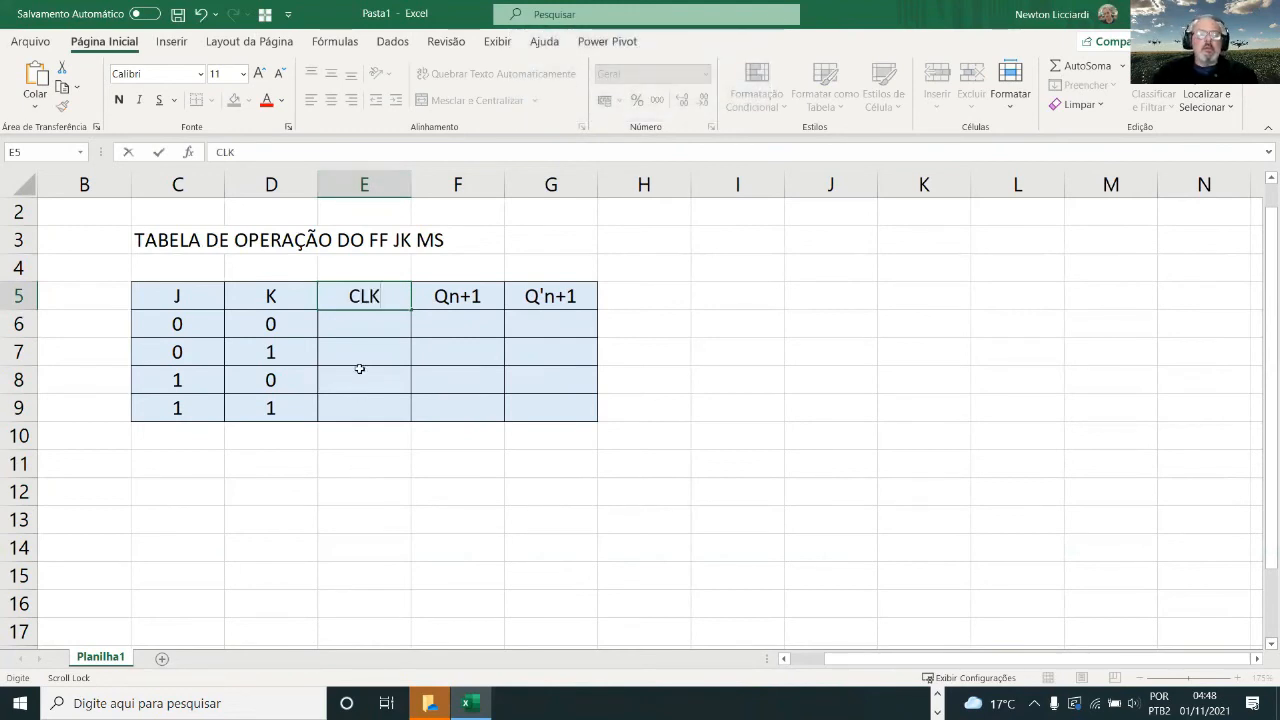
left_click(364, 323)
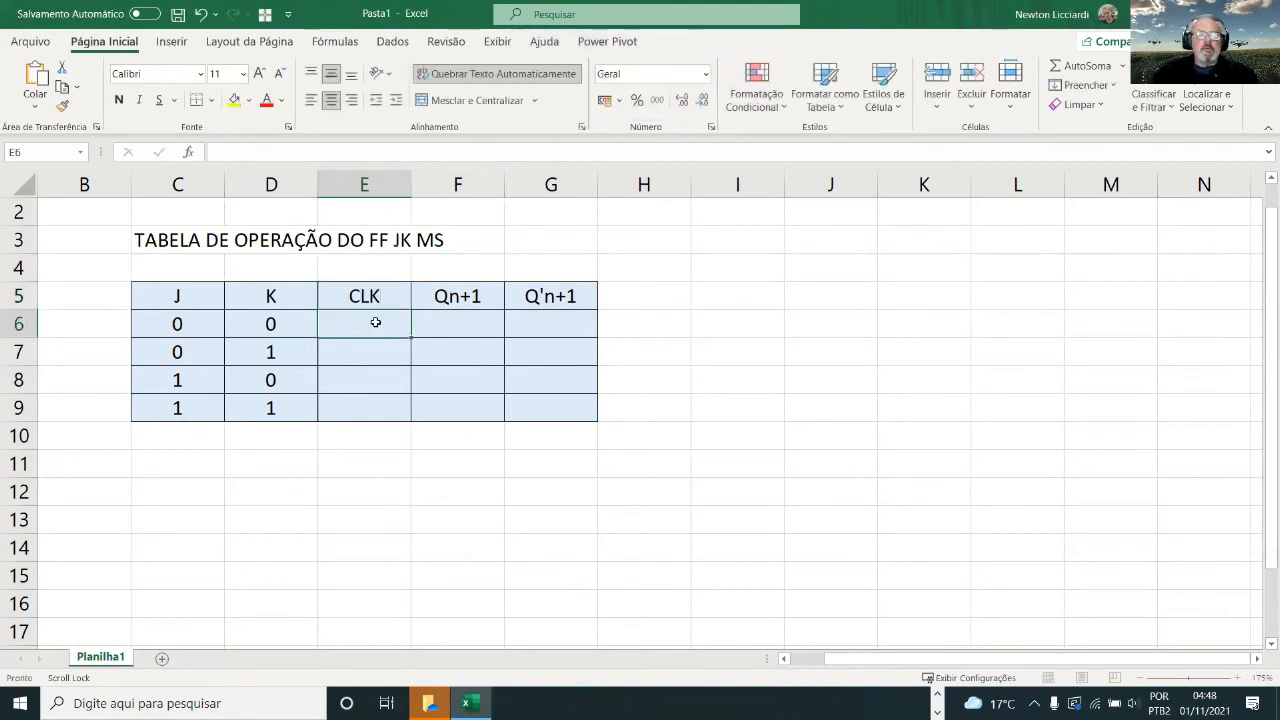
Enter X as the CLK value in row 6 and add the note X = DON'T CARE below the table in C10.
type("X")
left_click(457, 317)
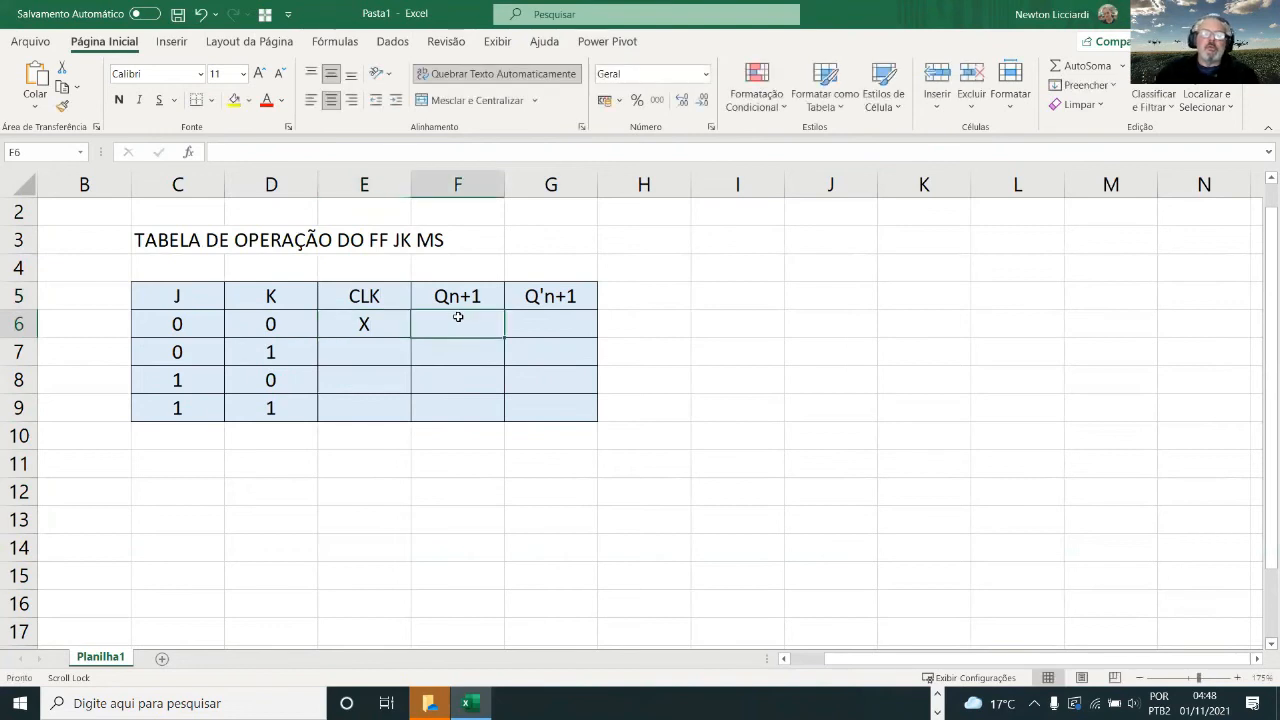
left_click(185, 439)
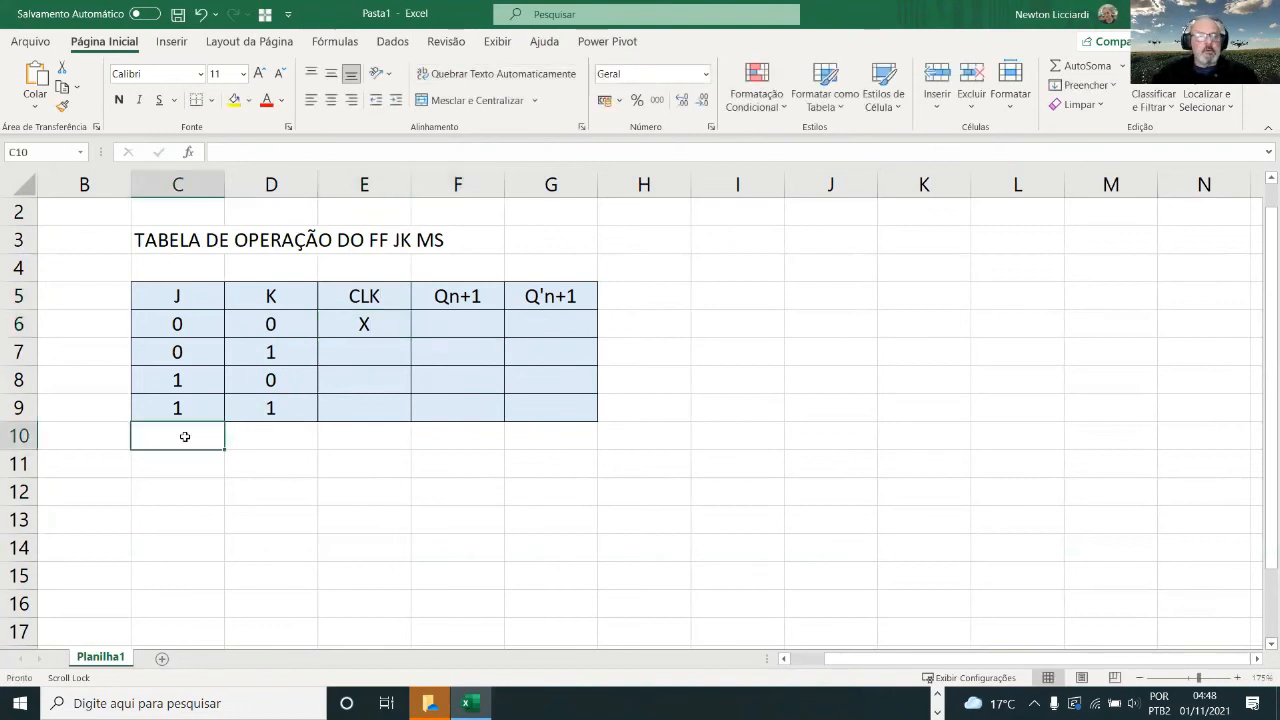
type("X = DONT")
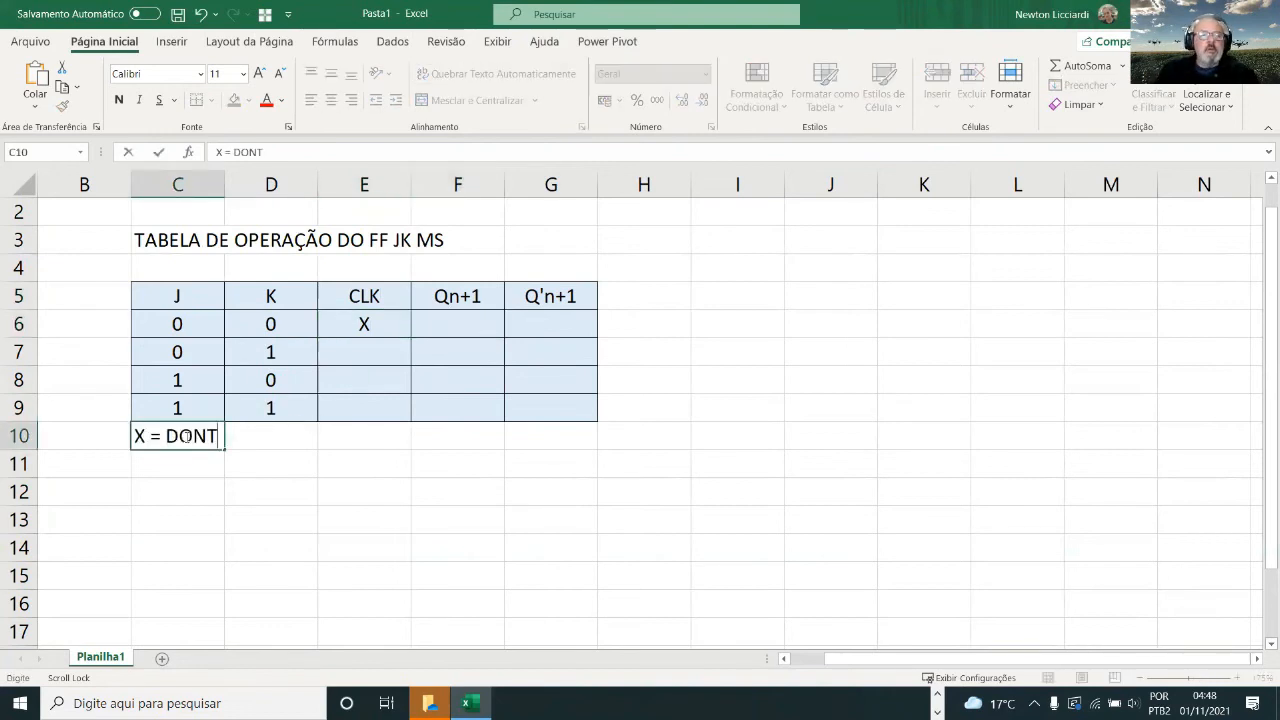
type("T CARE")
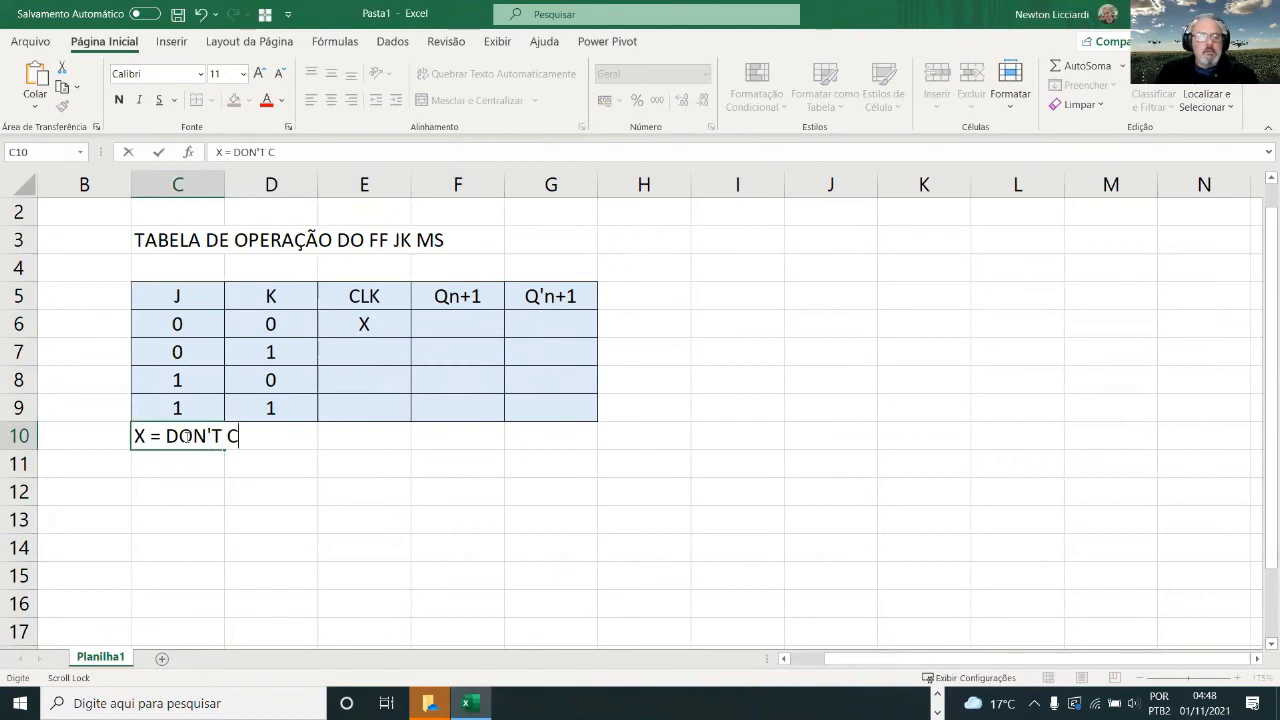
left_click(462, 320)
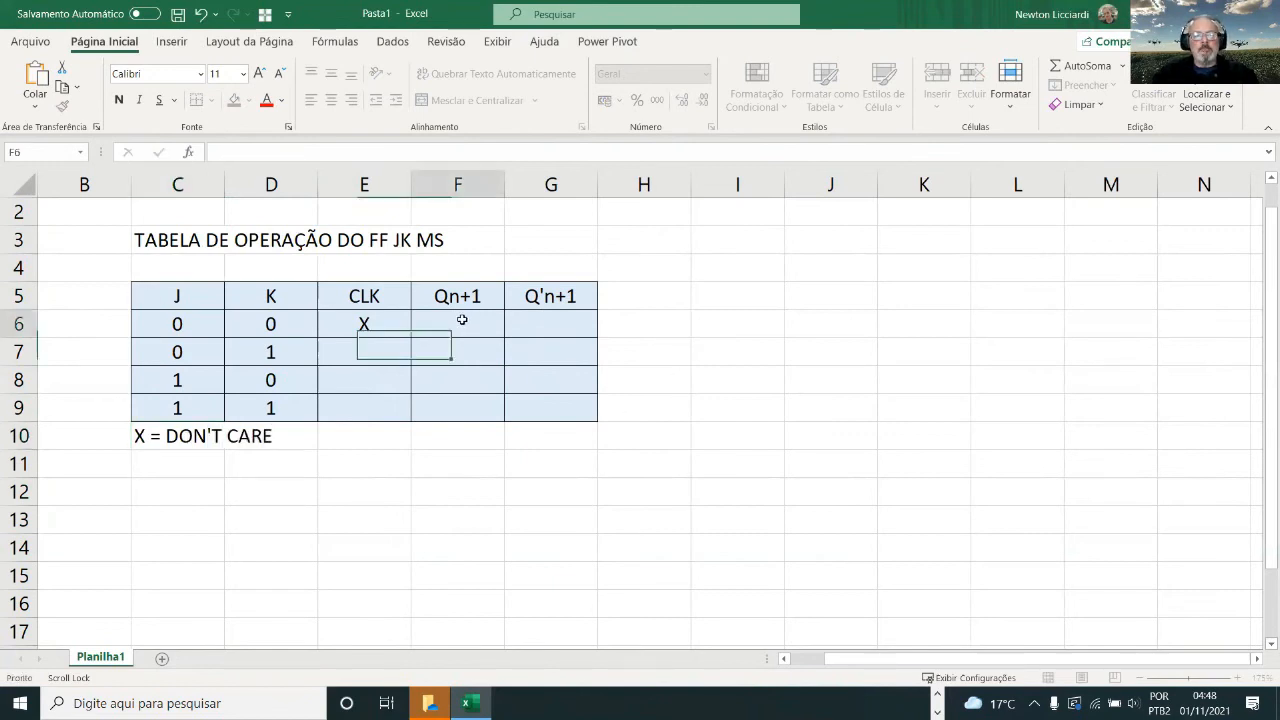
Copy the Qn+1 and Q'n+1 headers into the output cells of row 6 and shorten them to Qn and Q'n.
left_click_drag(473, 290, 530, 298)
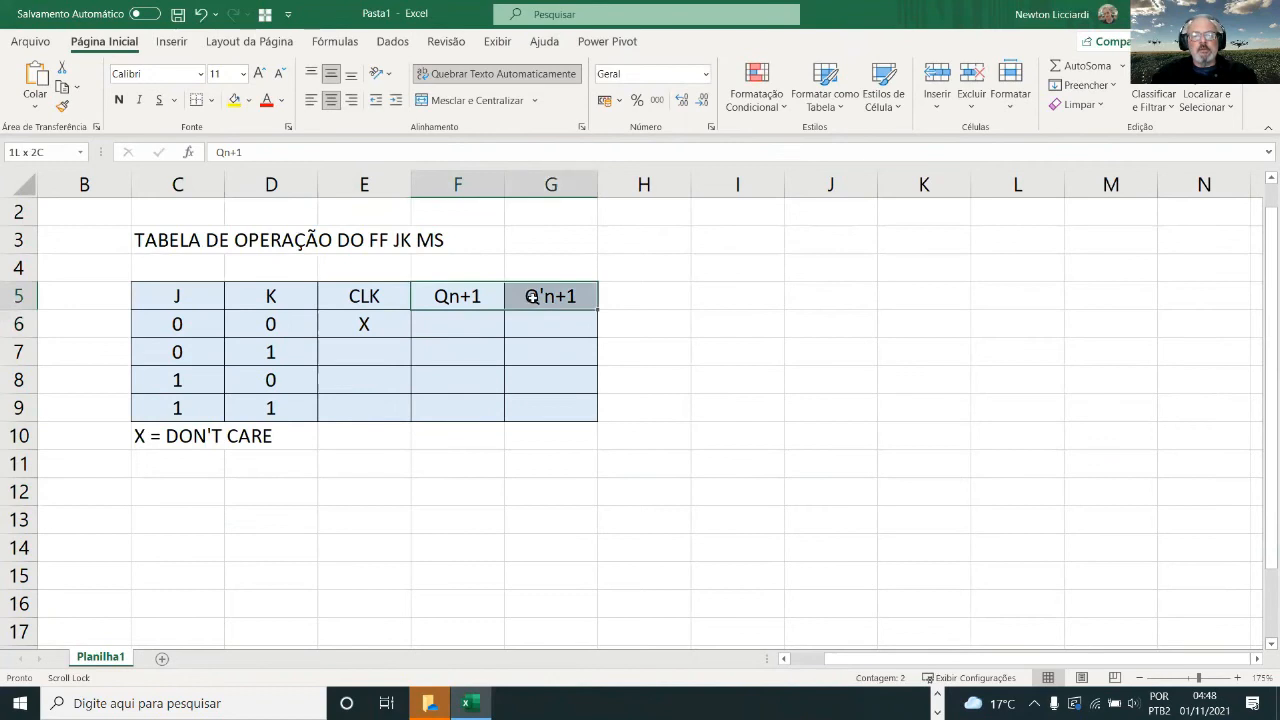
key("ctrl+c")
left_click(492, 330)
key("ctrl+v")
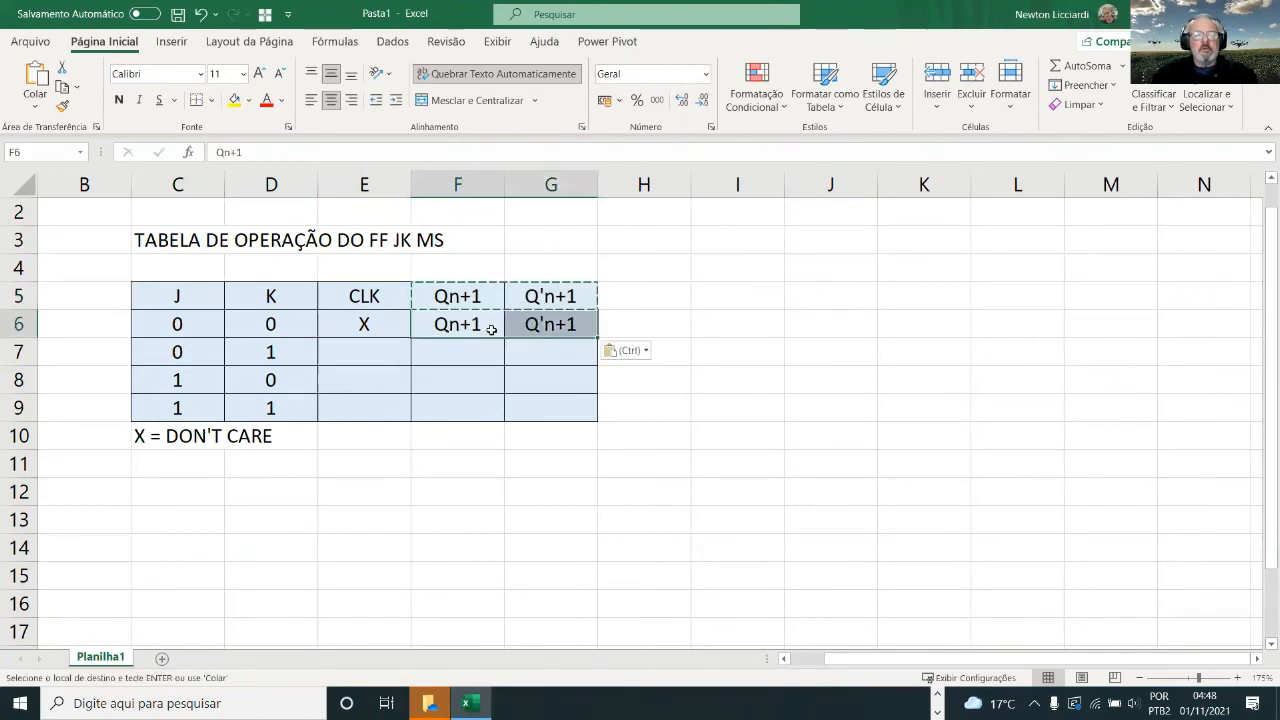
double_click(492, 330)
key("BackSpace")
key("BackSpace")
left_click(575, 327)
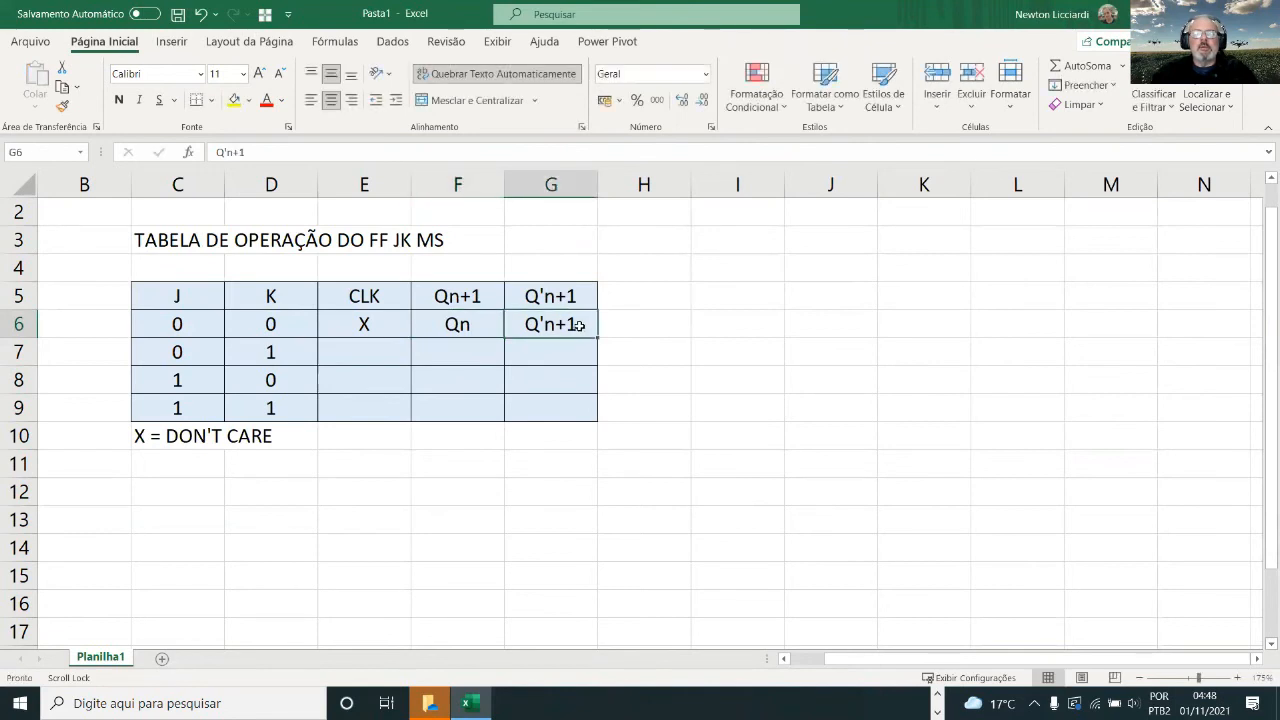
double_click(567, 326)
key("BackSpace")
key("BackSpace")
Complete row 7 with 1->0 for CLK, 0 for Qn+1 and 1 for Q'n+1.
left_click(377, 350)
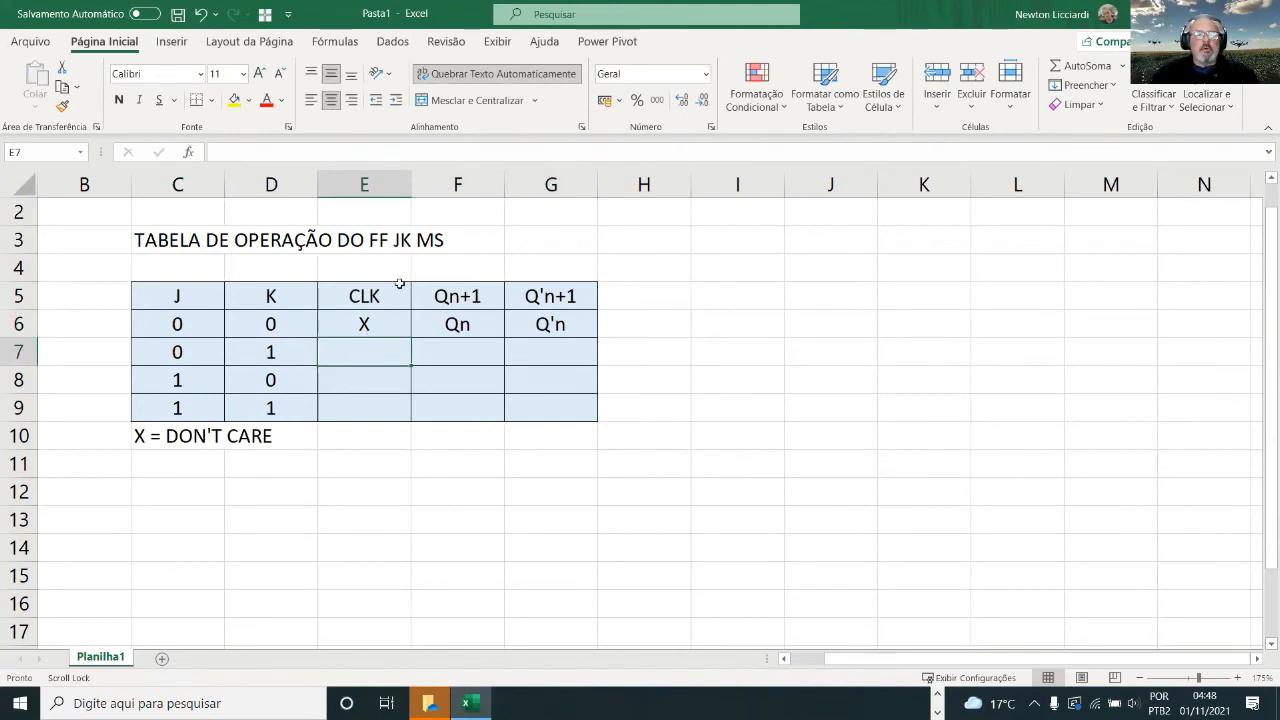
double_click(362, 352)
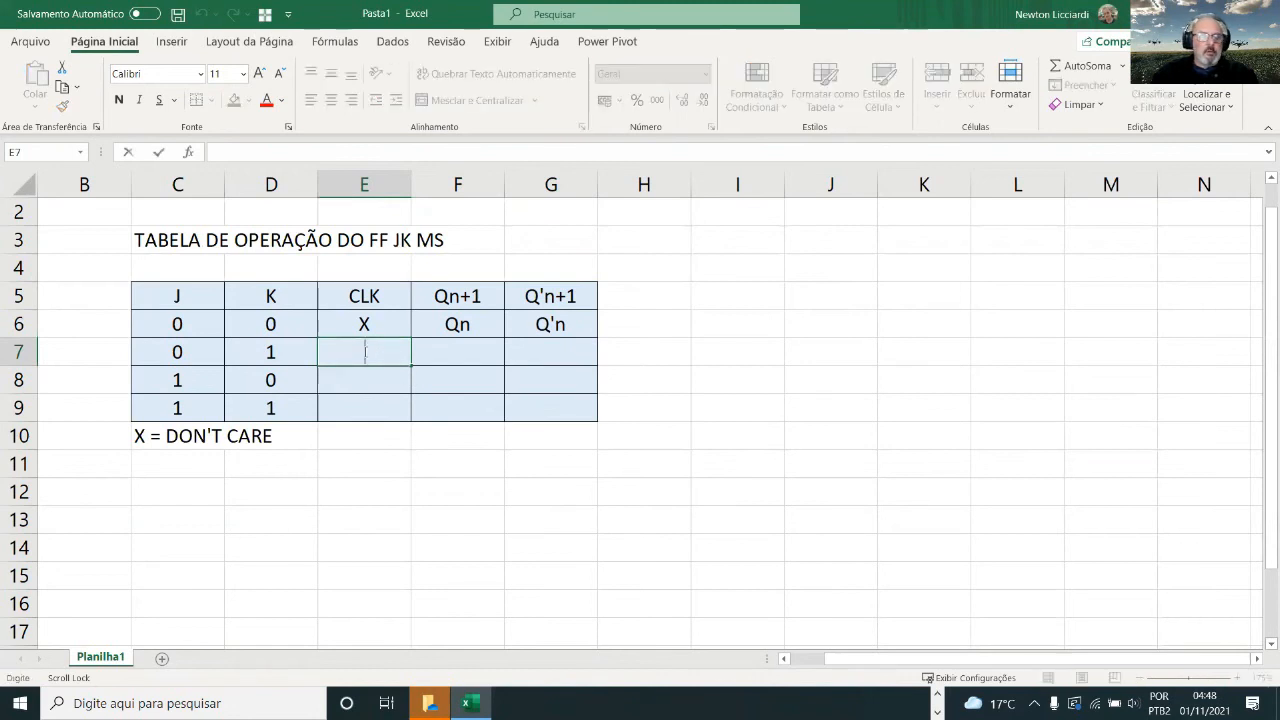
type("1")
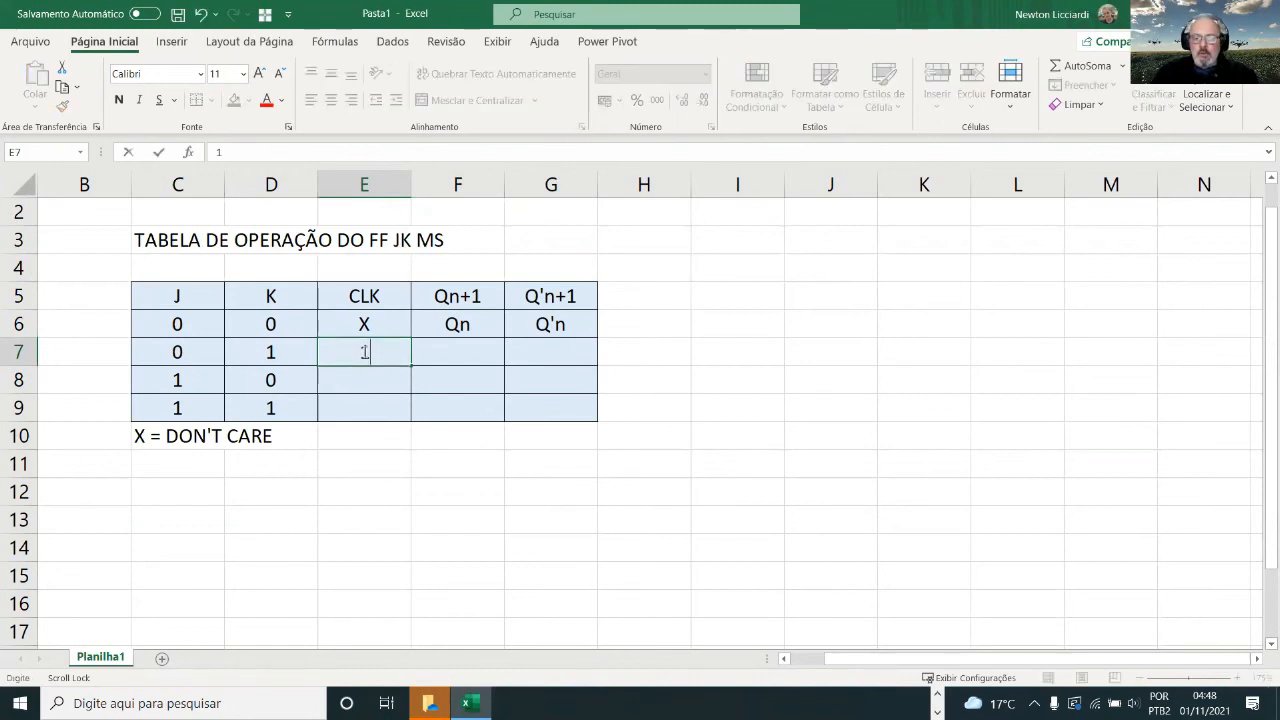
type("->")
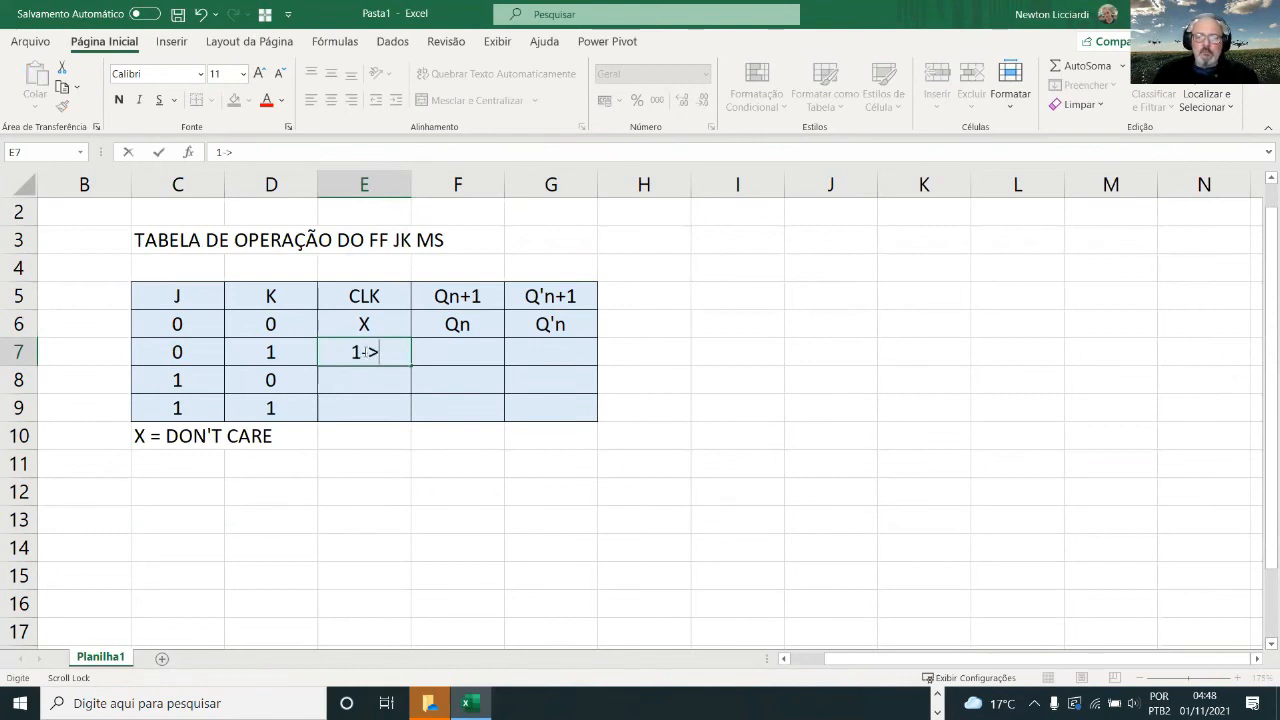
type("0")
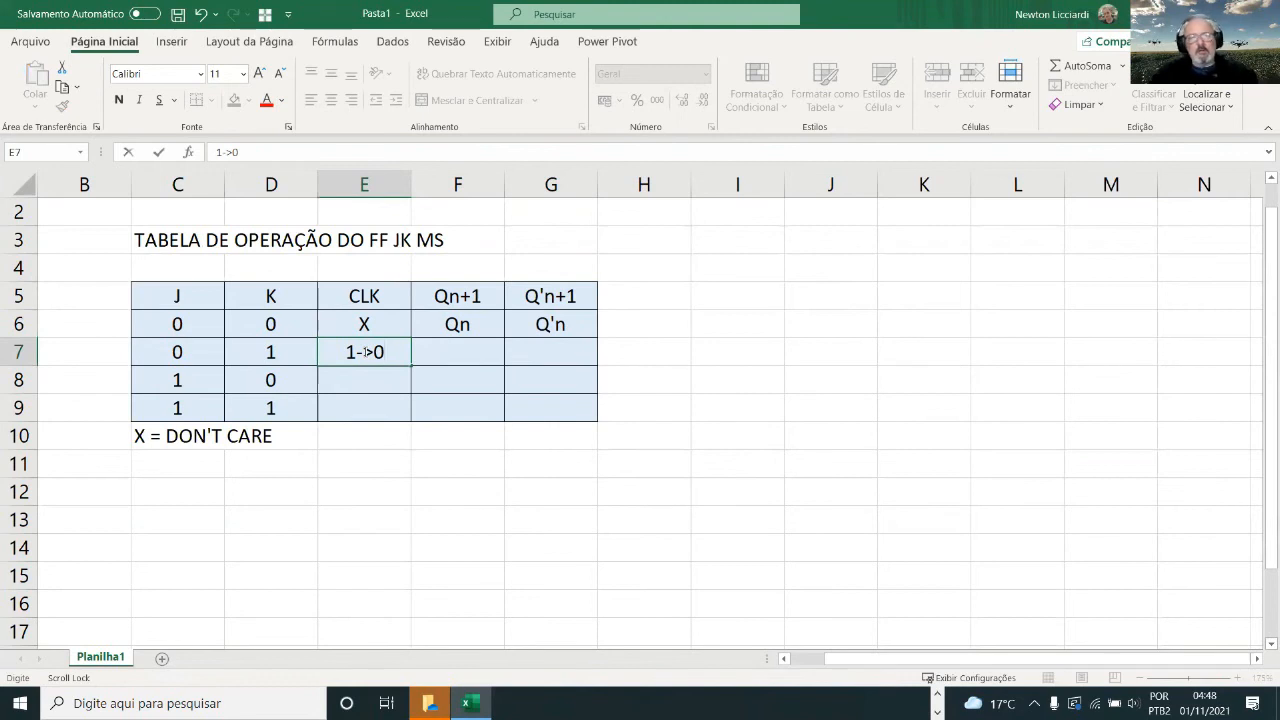
left_click(449, 354)
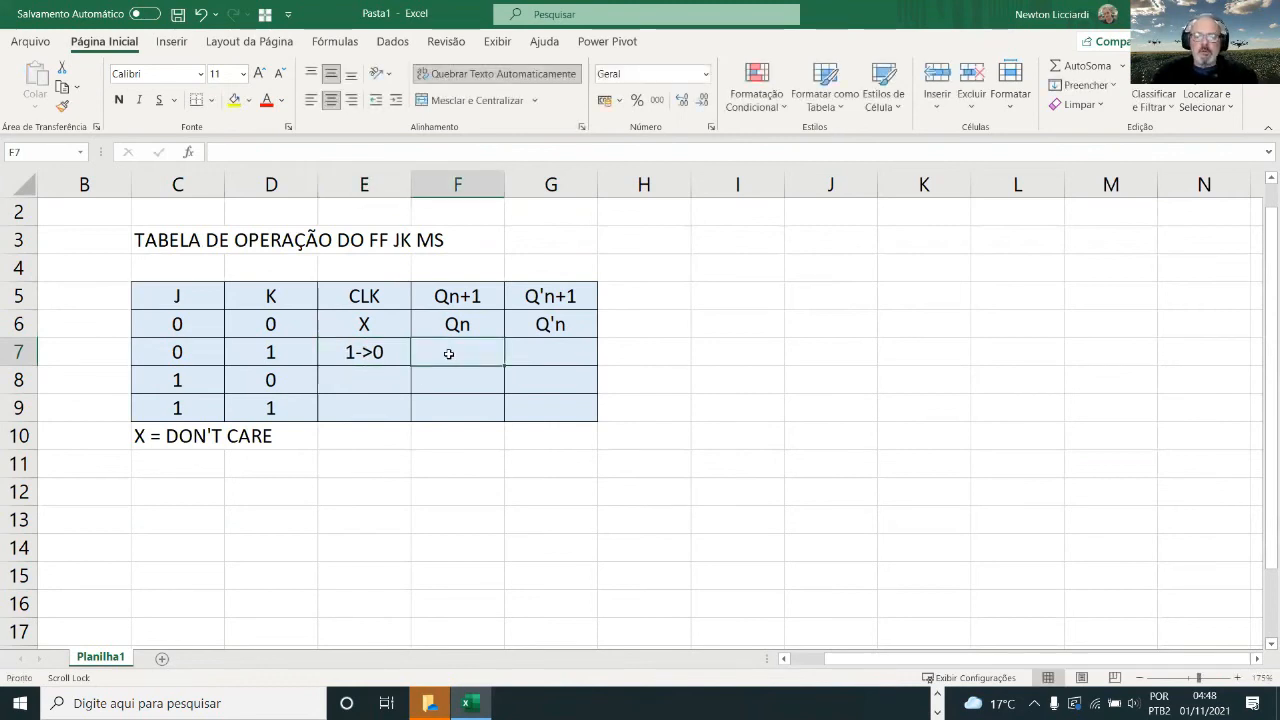
type("0")
left_click(535, 358)
type("1")
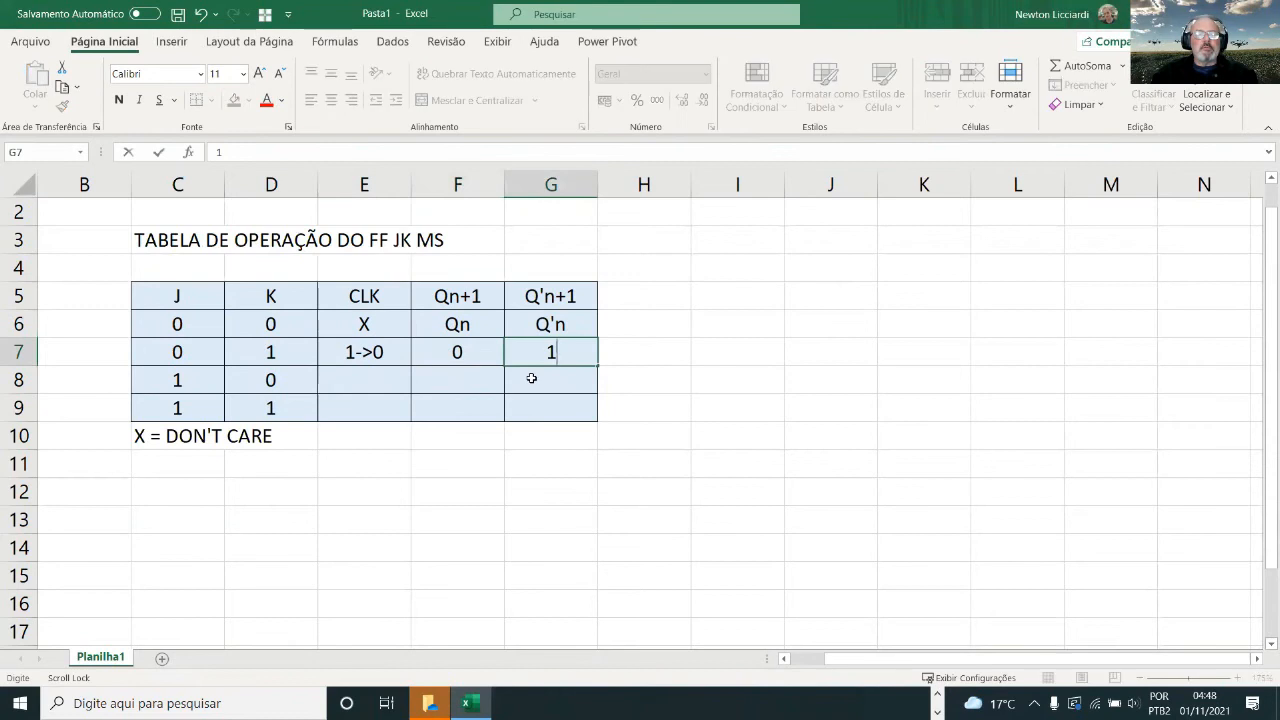
Copy the 1->0 clock transition into row 8, and enter 1 for Qn+1 and 0 for Q'n+1.
left_click(380, 352)
key("ctrl+c")
left_click(388, 375)
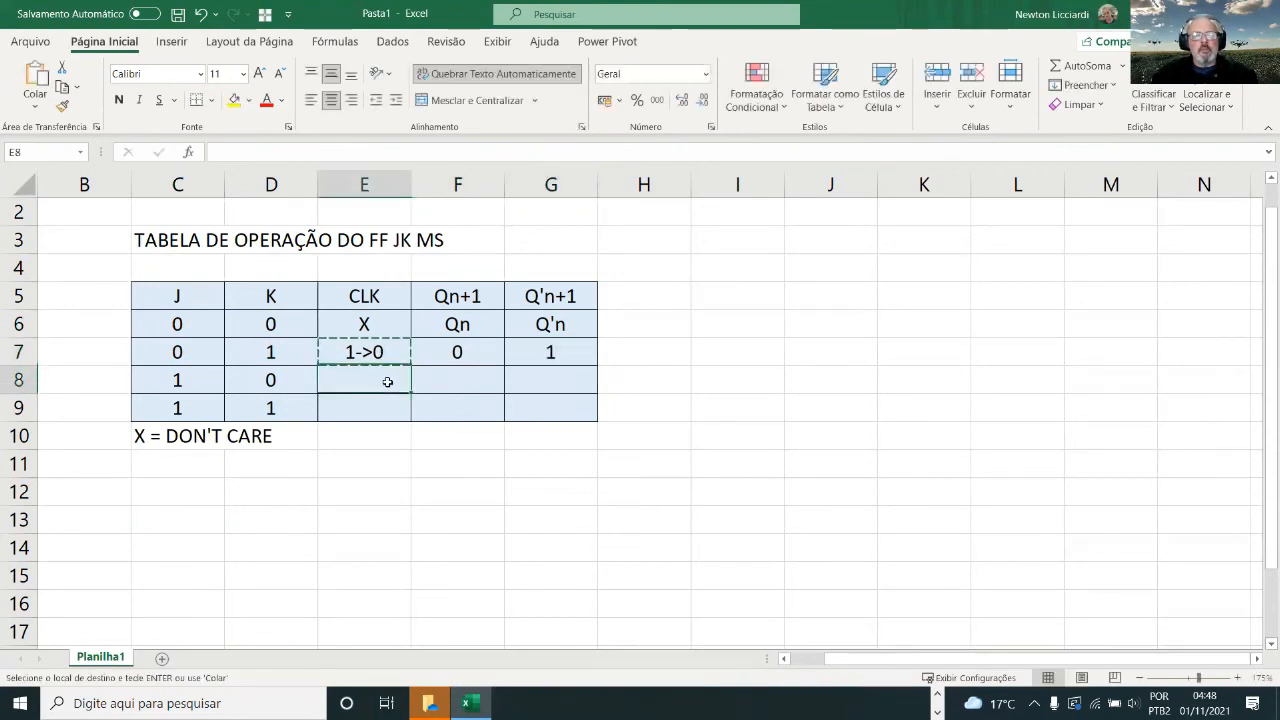
key("ctrl+v")
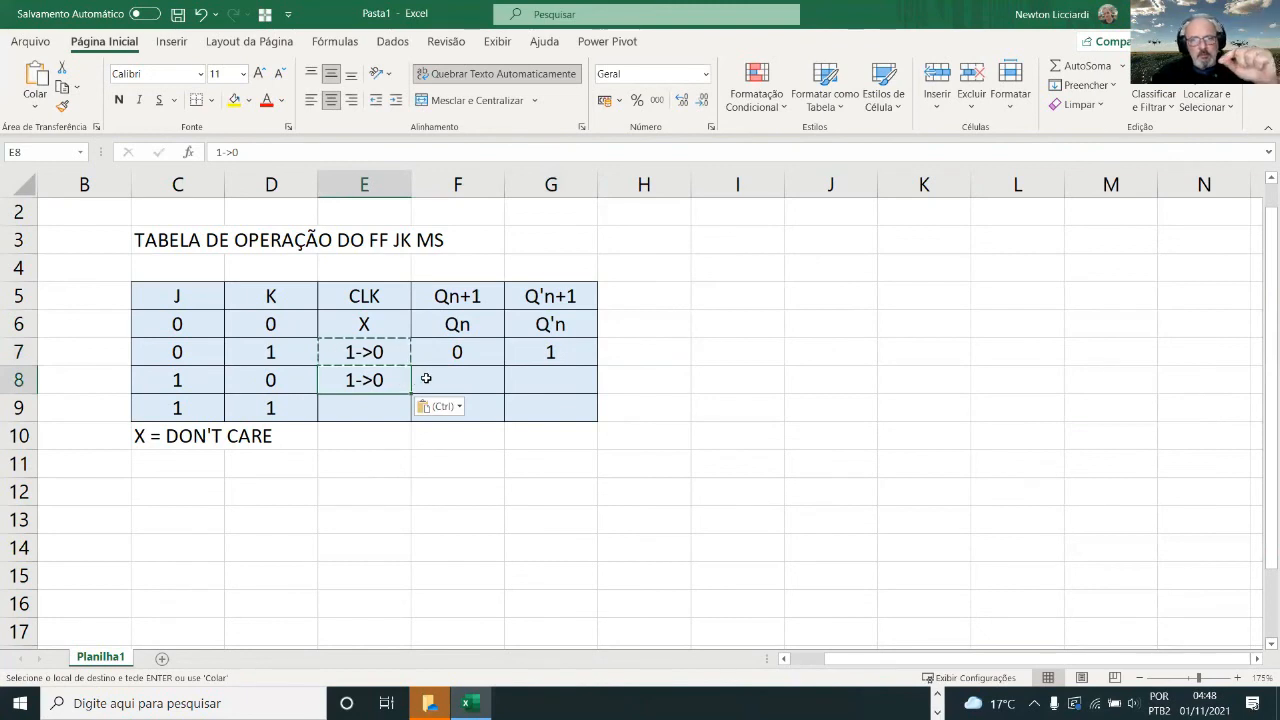
left_click(424, 376)
type("1")
left_click(551, 382)
type("0")
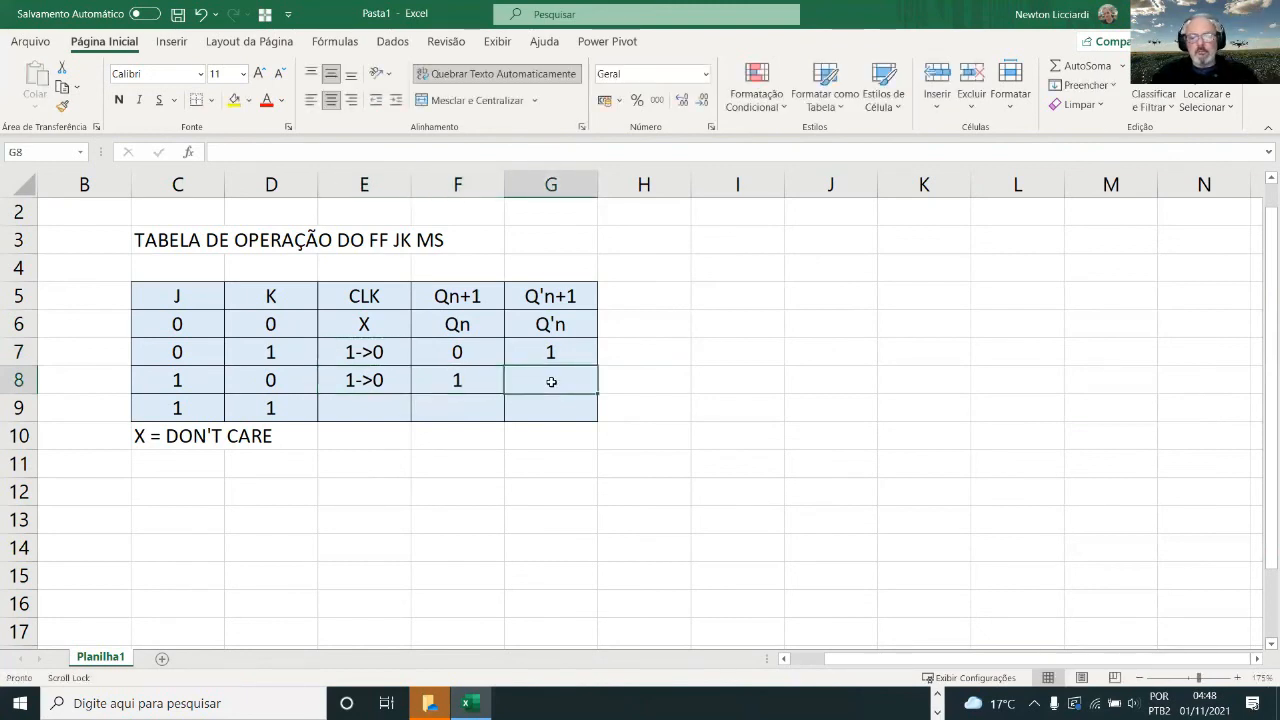
Copy the 1->0 clock transition from row 8 into the CLK cell of row 9.
left_click(377, 403)
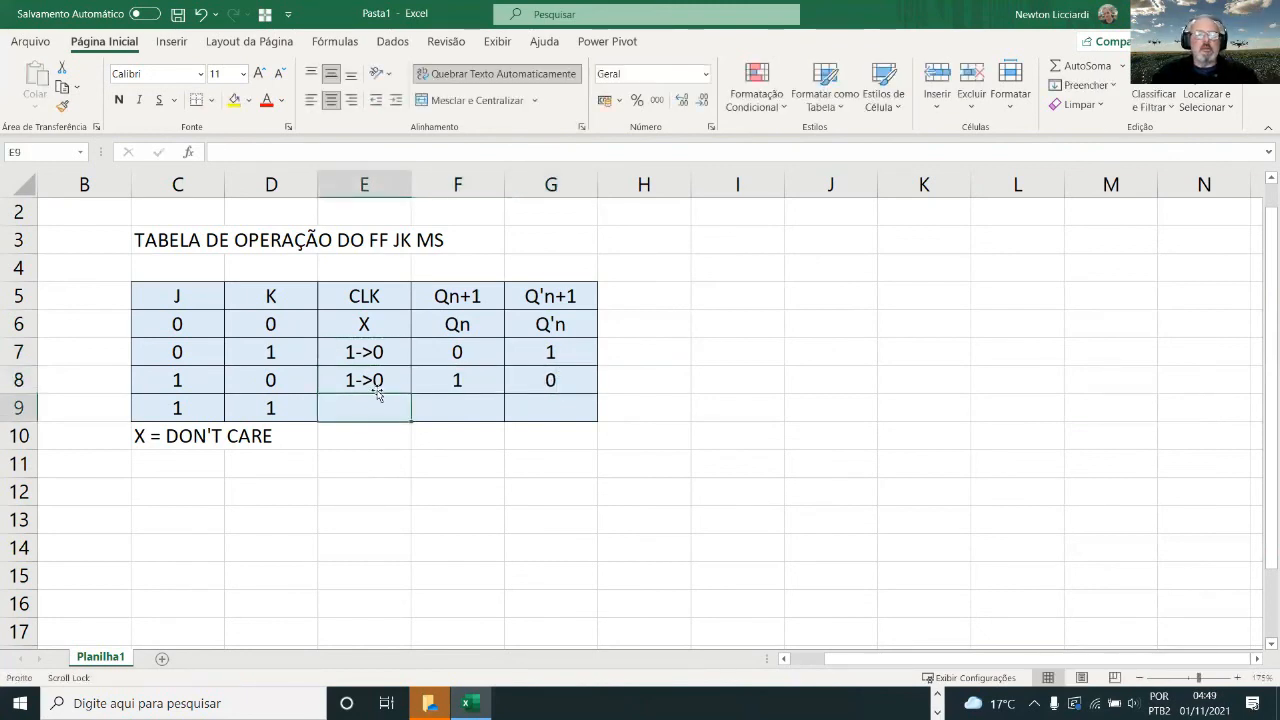
key("Up")
key("ctrl+c")
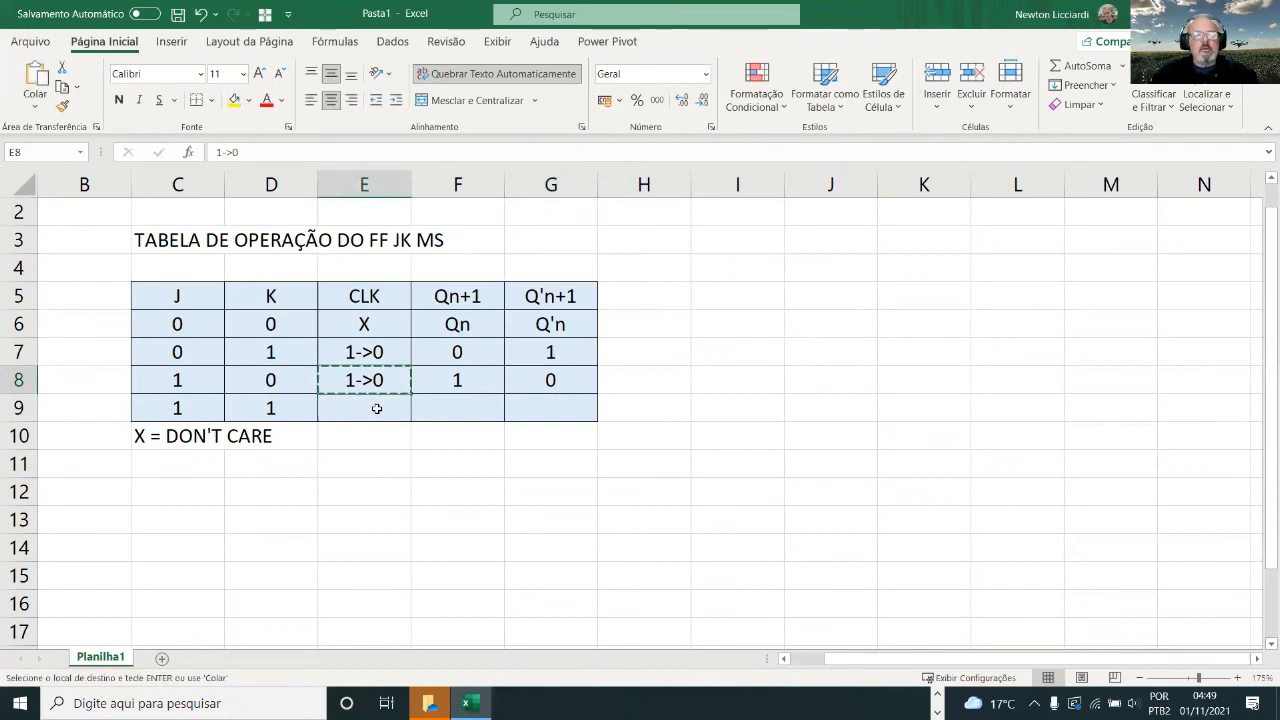
left_click(377, 409)
key("ctrl+v")
Copy the row 6 outputs into row 9 and swap the prime mark so they read Q'n and Qn.
left_click(447, 405)
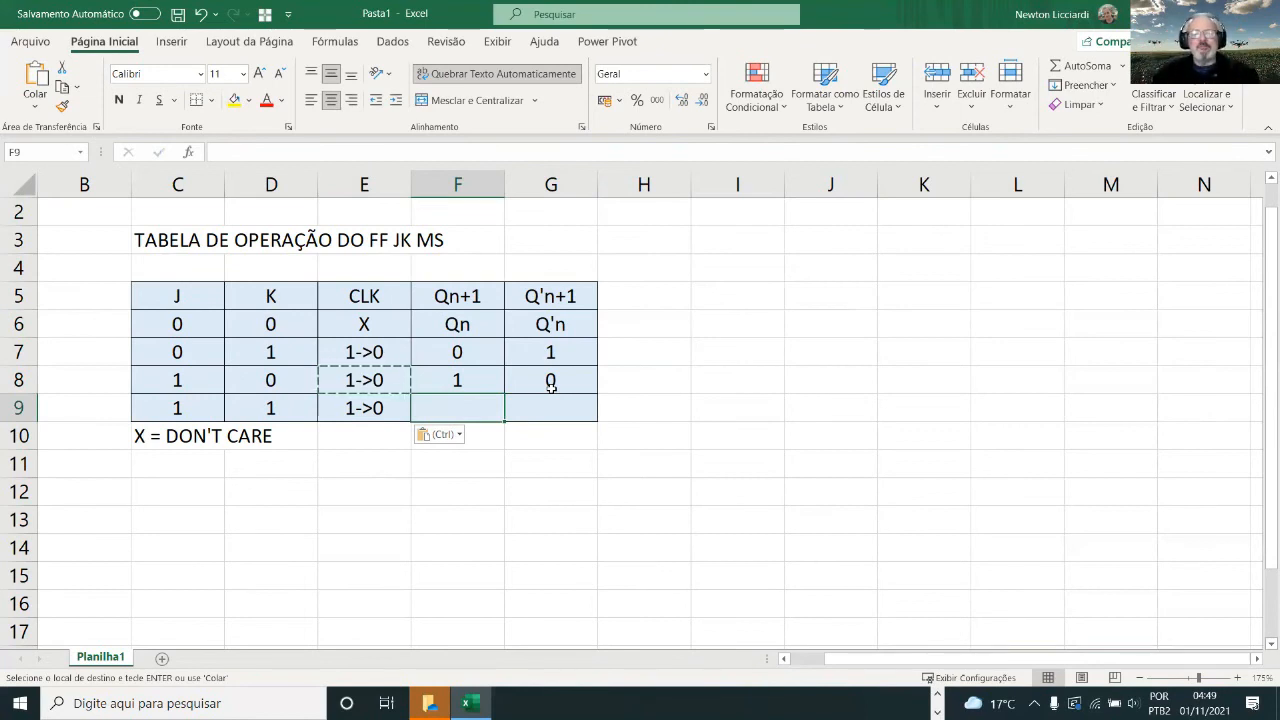
left_click_drag(470, 290, 545, 303)
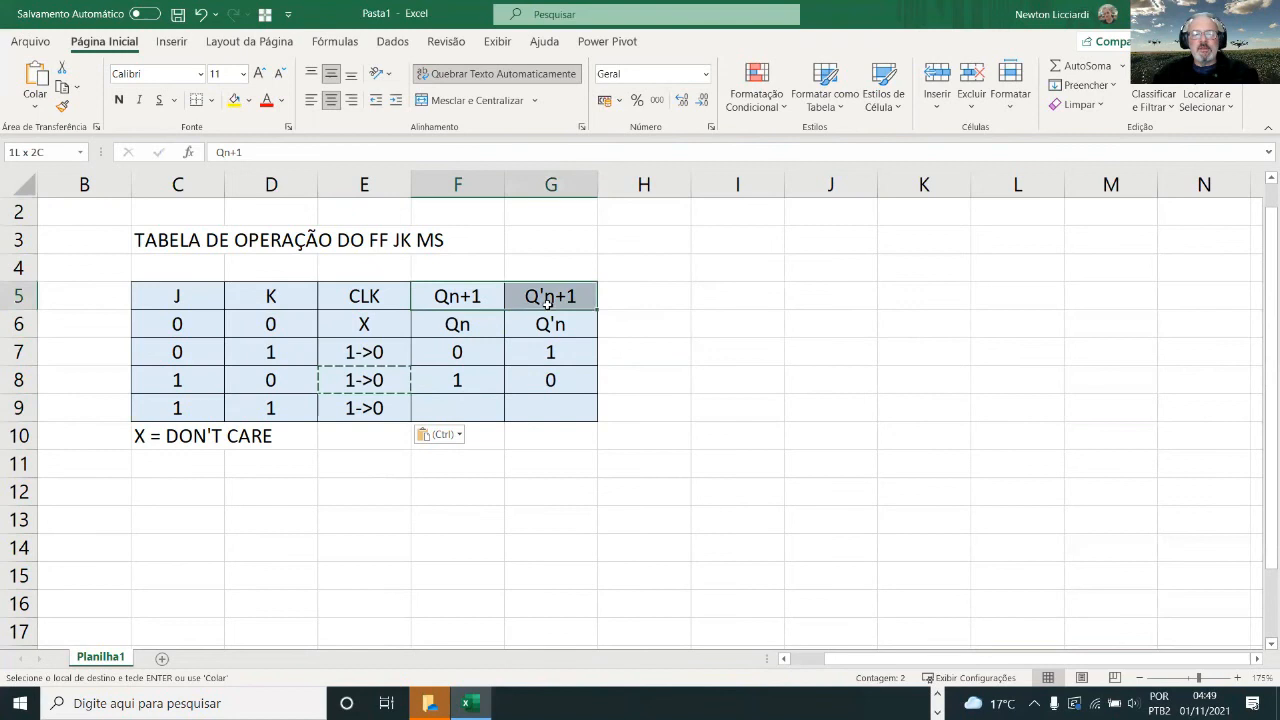
left_click_drag(476, 330, 520, 325)
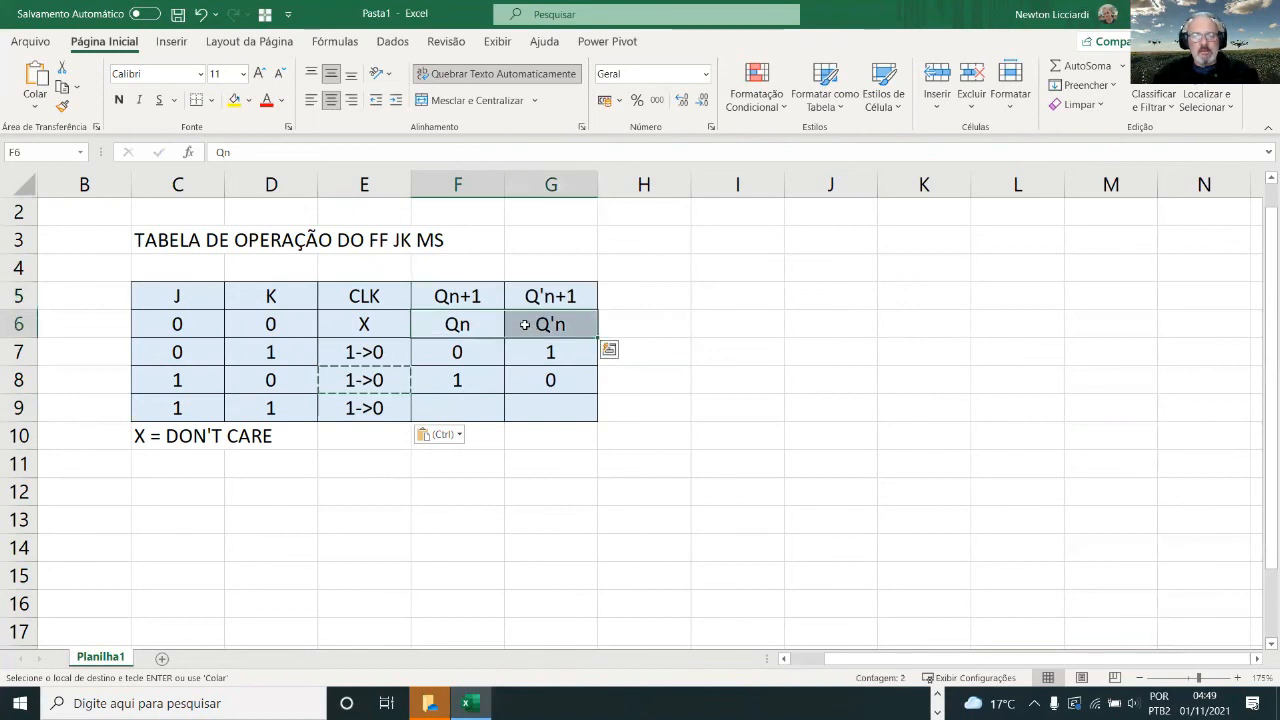
key("ctrl+c")
left_click(465, 402)
key("ctrl+v")
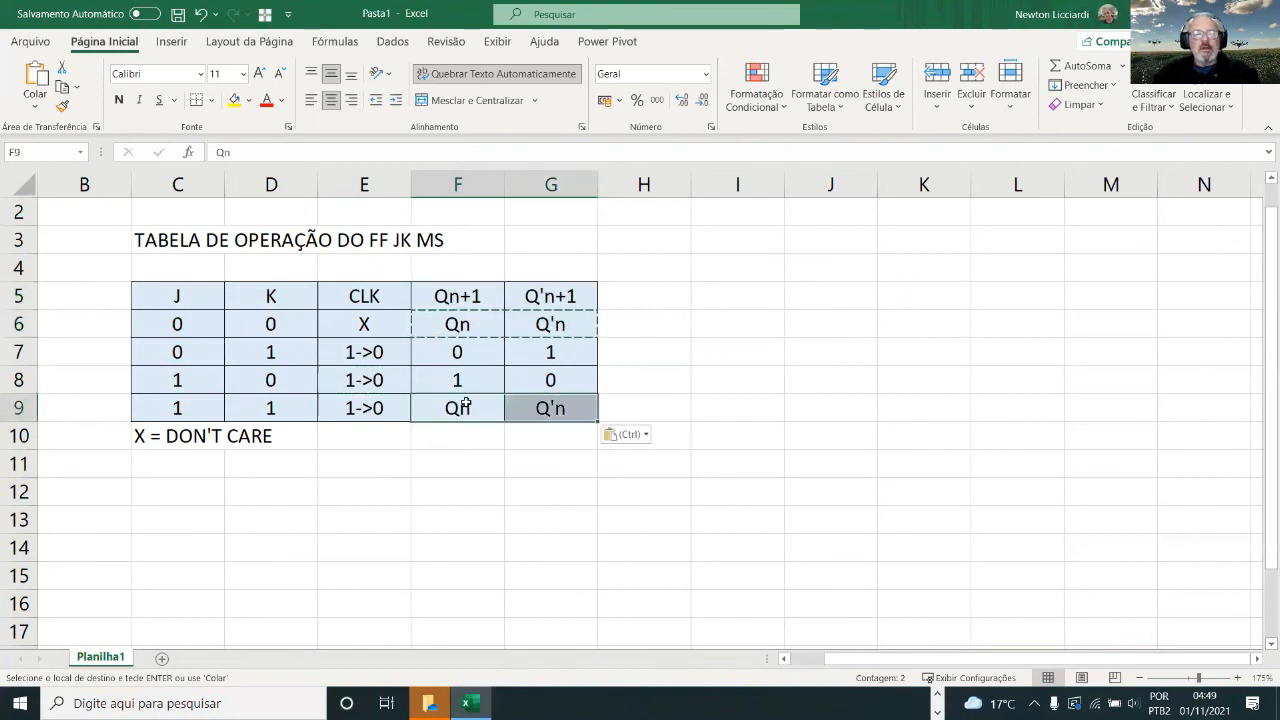
double_click(463, 404)
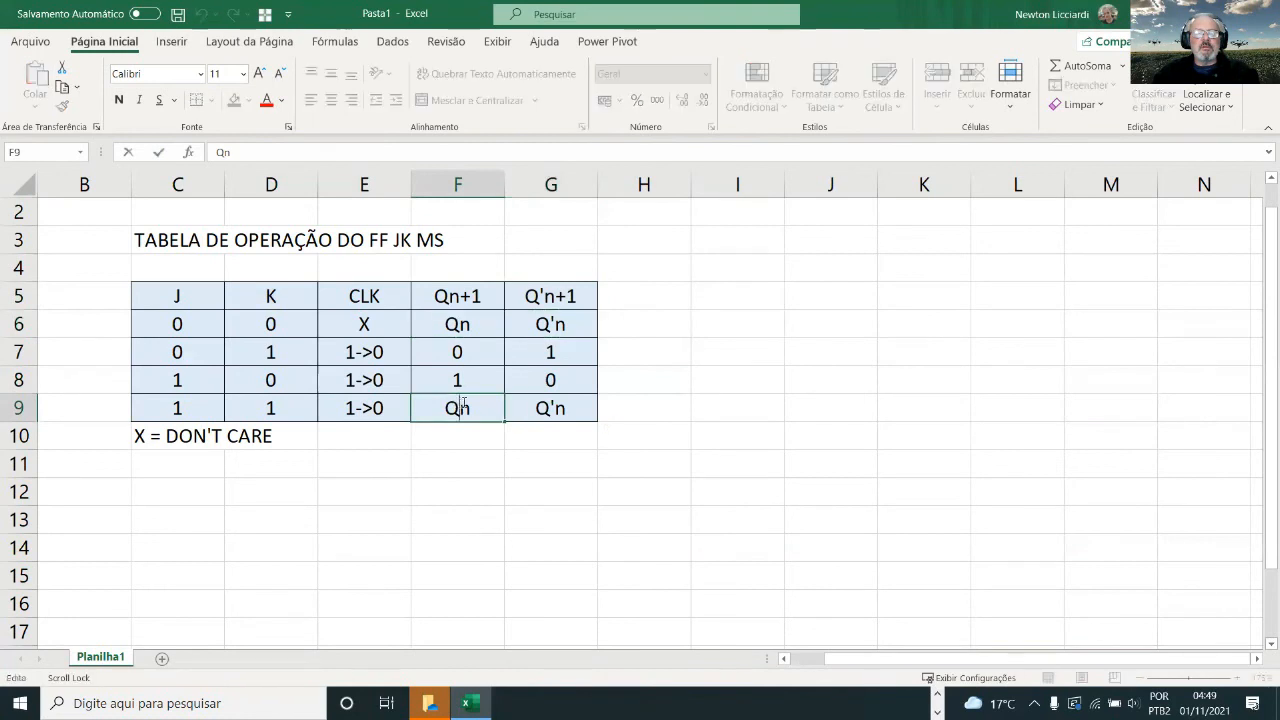
type("'")
left_click(556, 408)
key("BackSpace")
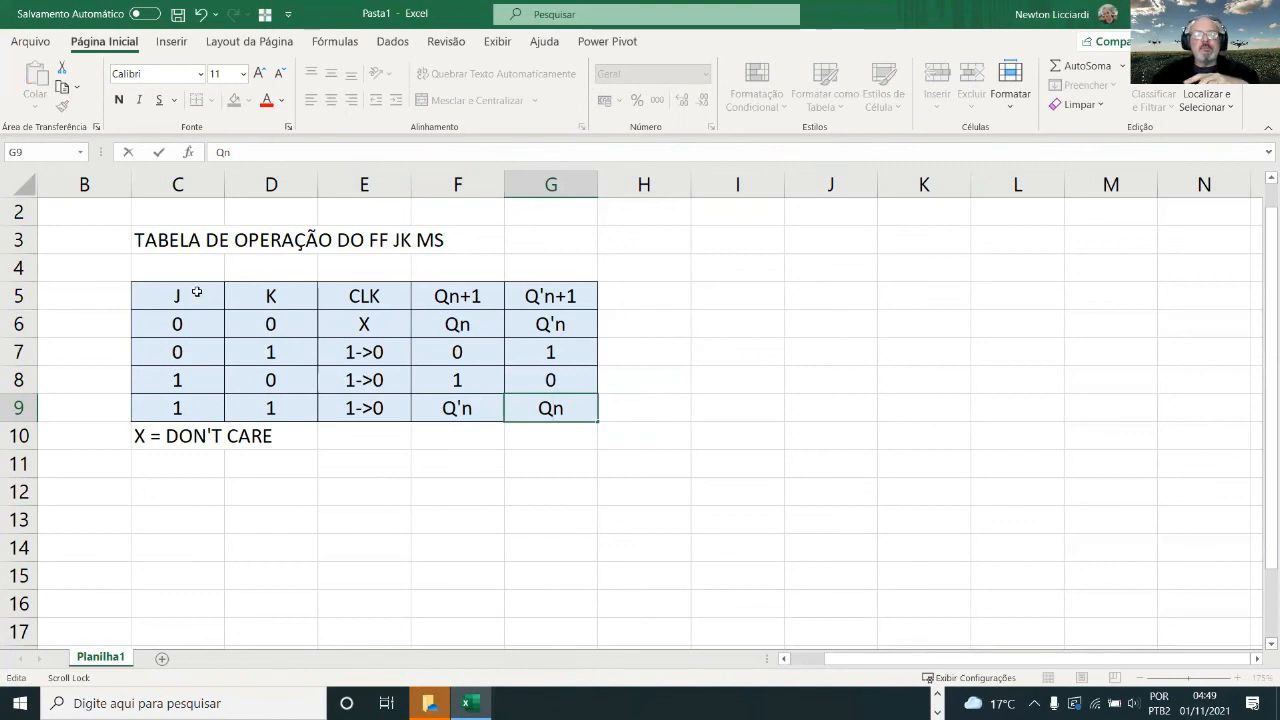
Delete the blank row 4 between the title and the table.
left_click(12, 268)
right_click(11, 269)
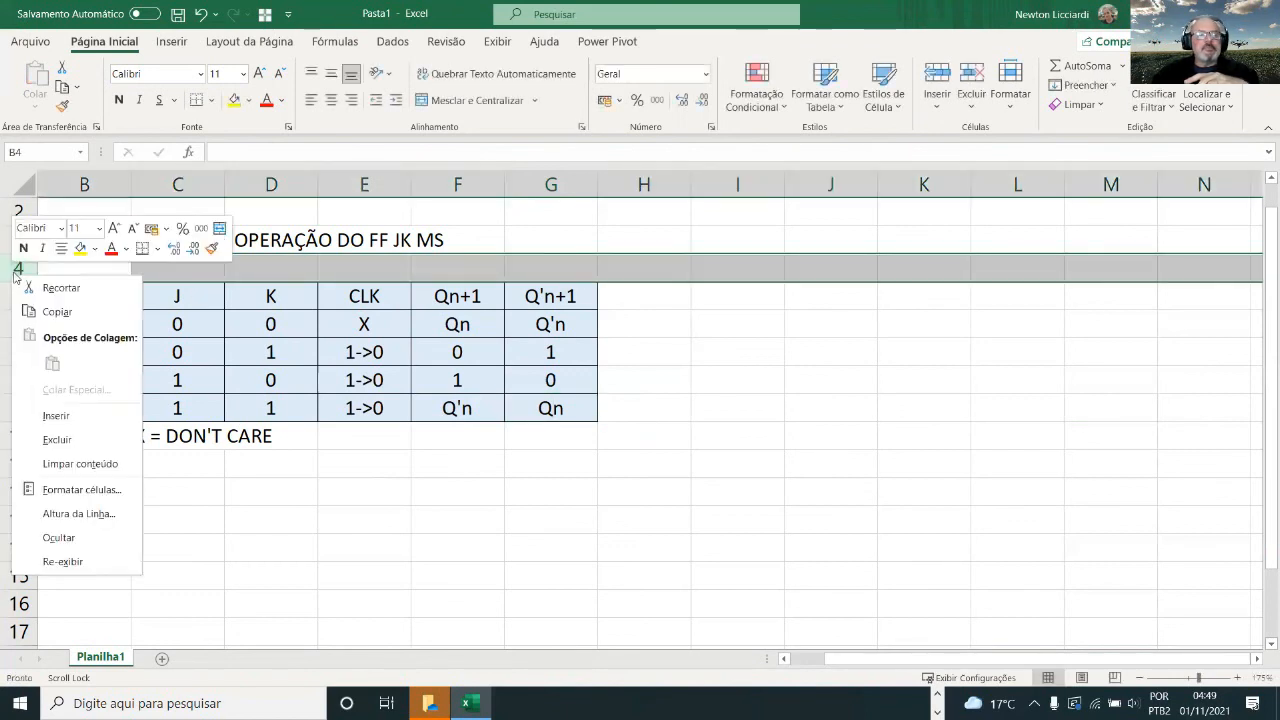
left_click(62, 441)
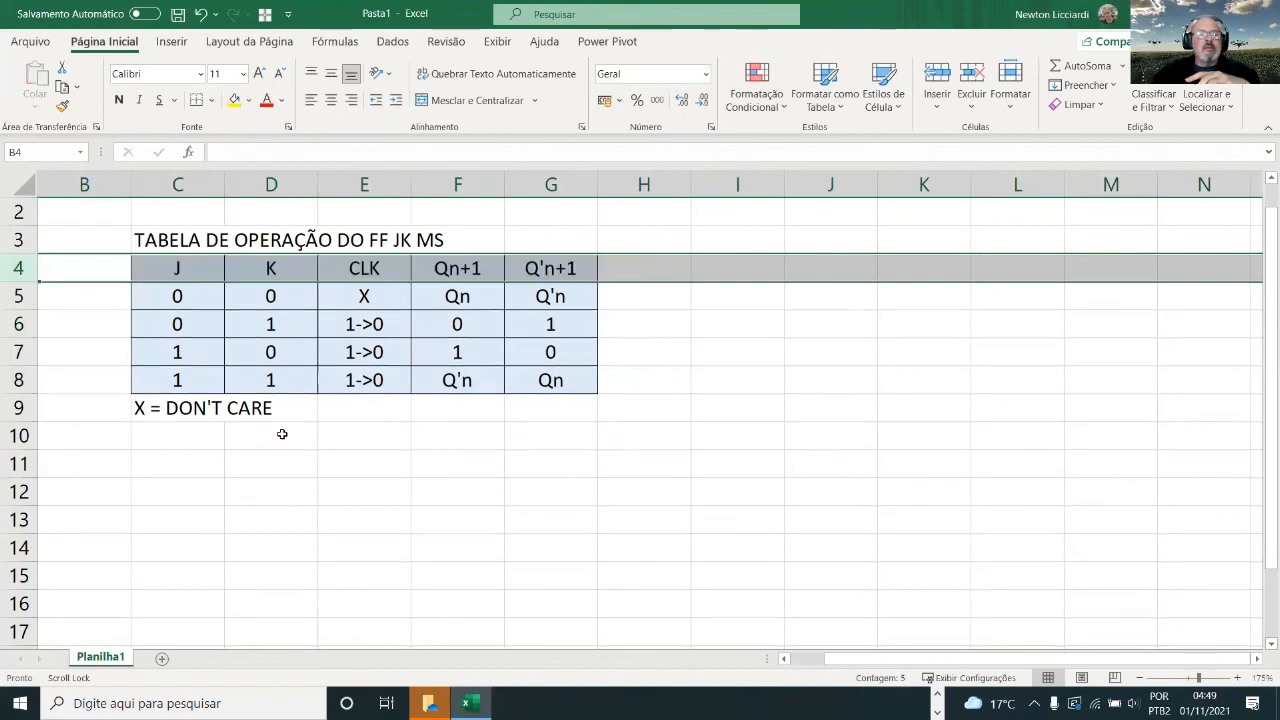
Switch to the Logic.ly circuit, select the whole flip-flop and create an integrated circuit named FF JK MS from it.
left_click(424, 562)
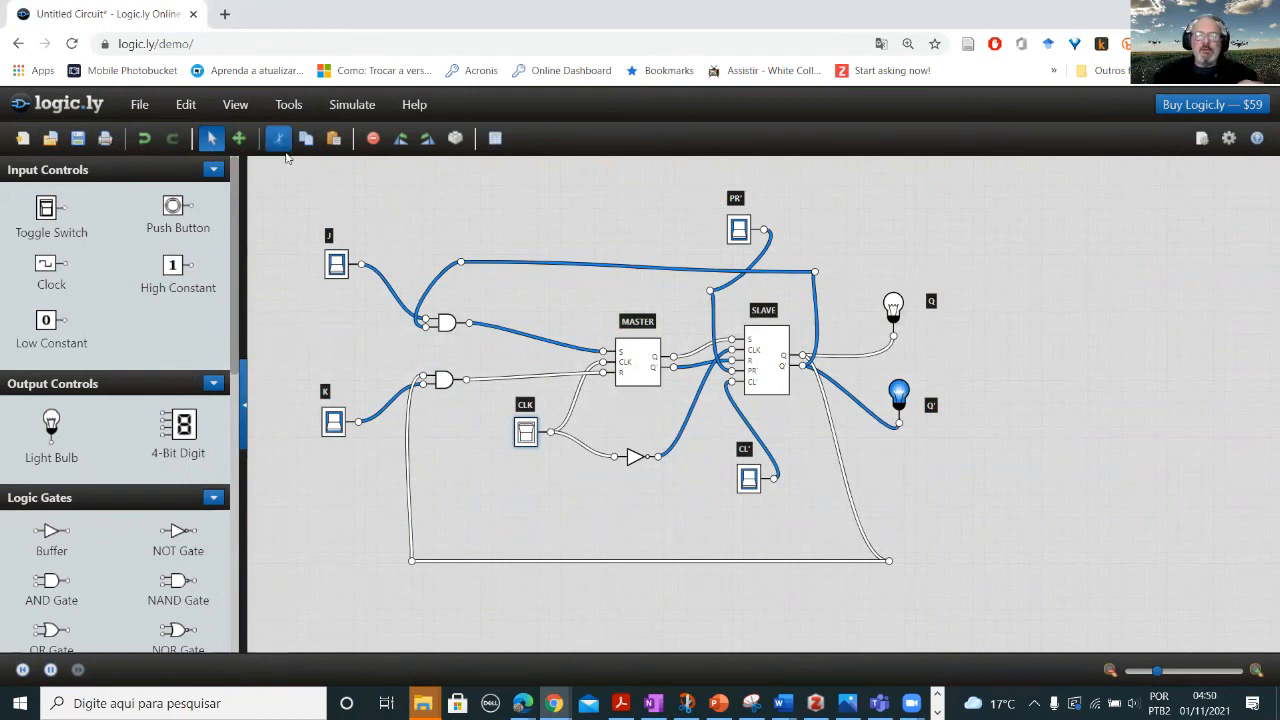
left_click_drag(281, 187, 1142, 627)
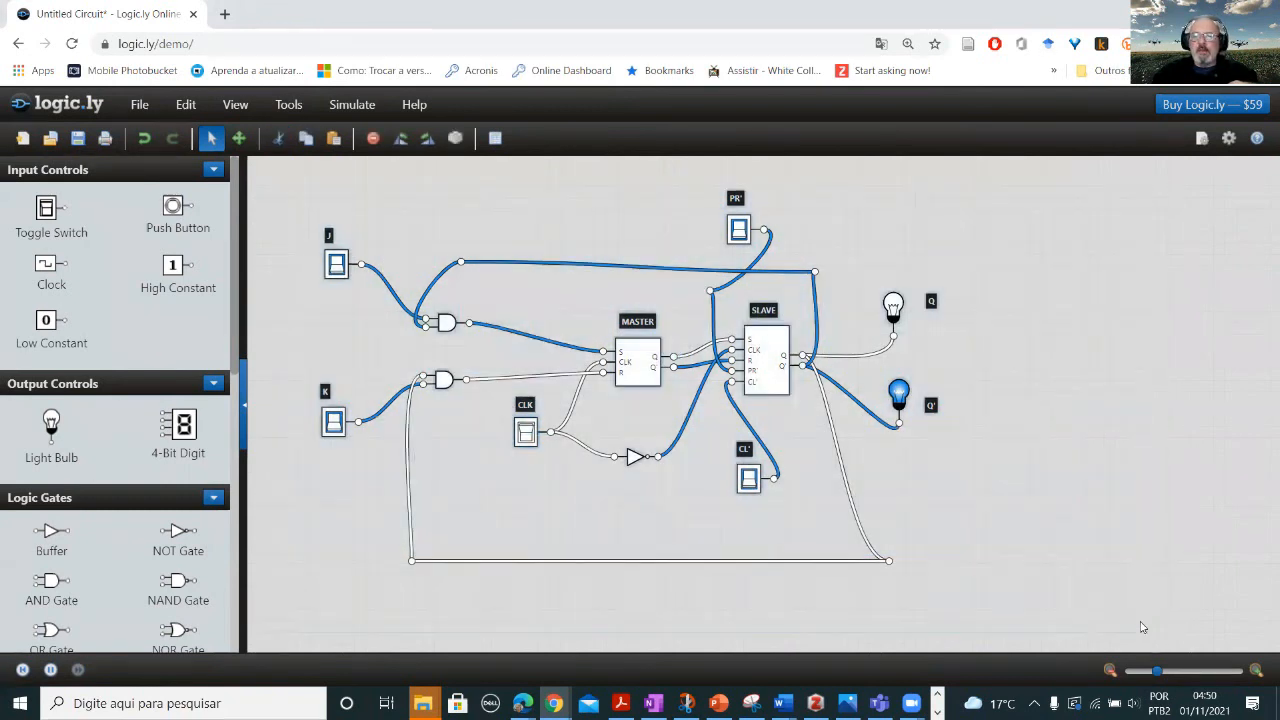
right_click(764, 376)
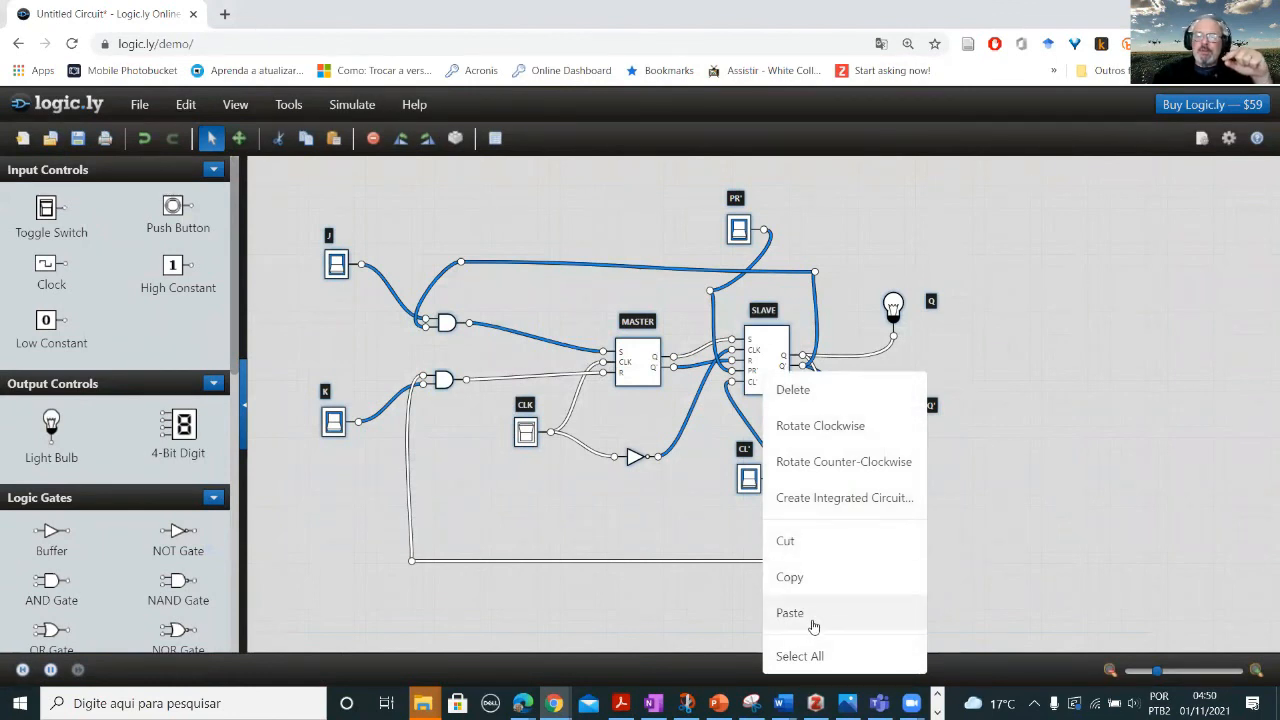
left_click(828, 497)
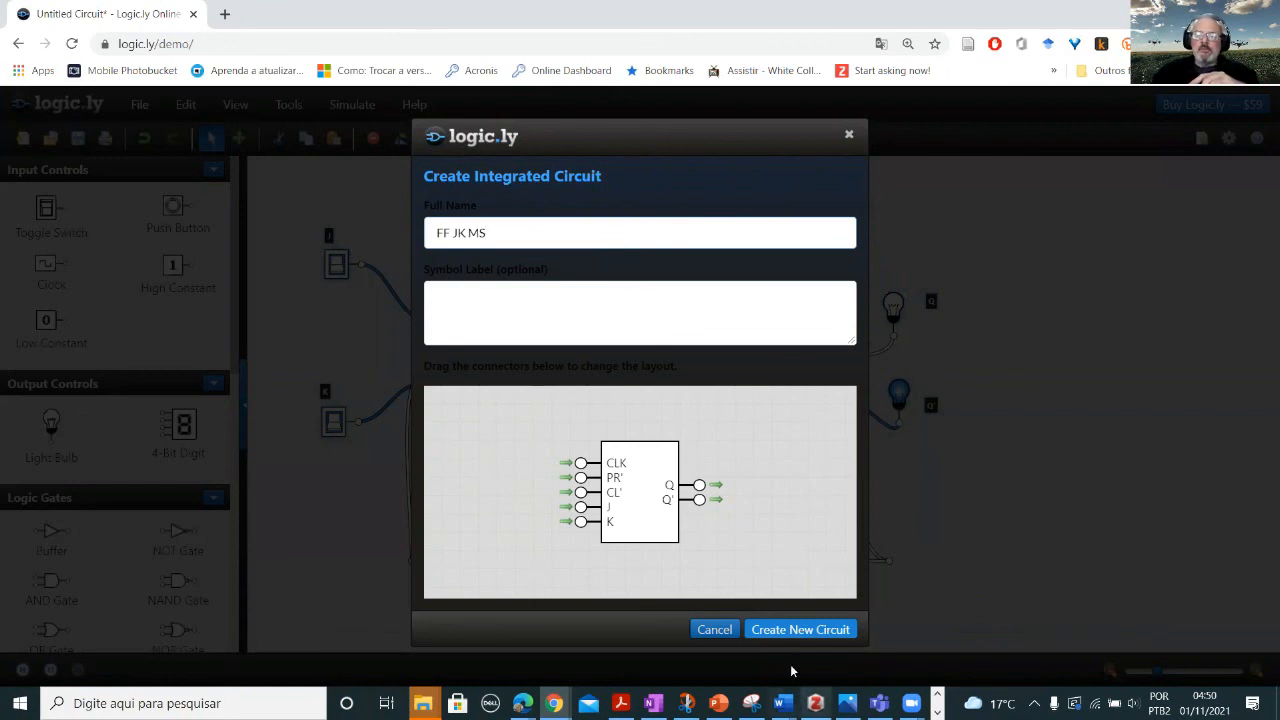
left_click(795, 632)
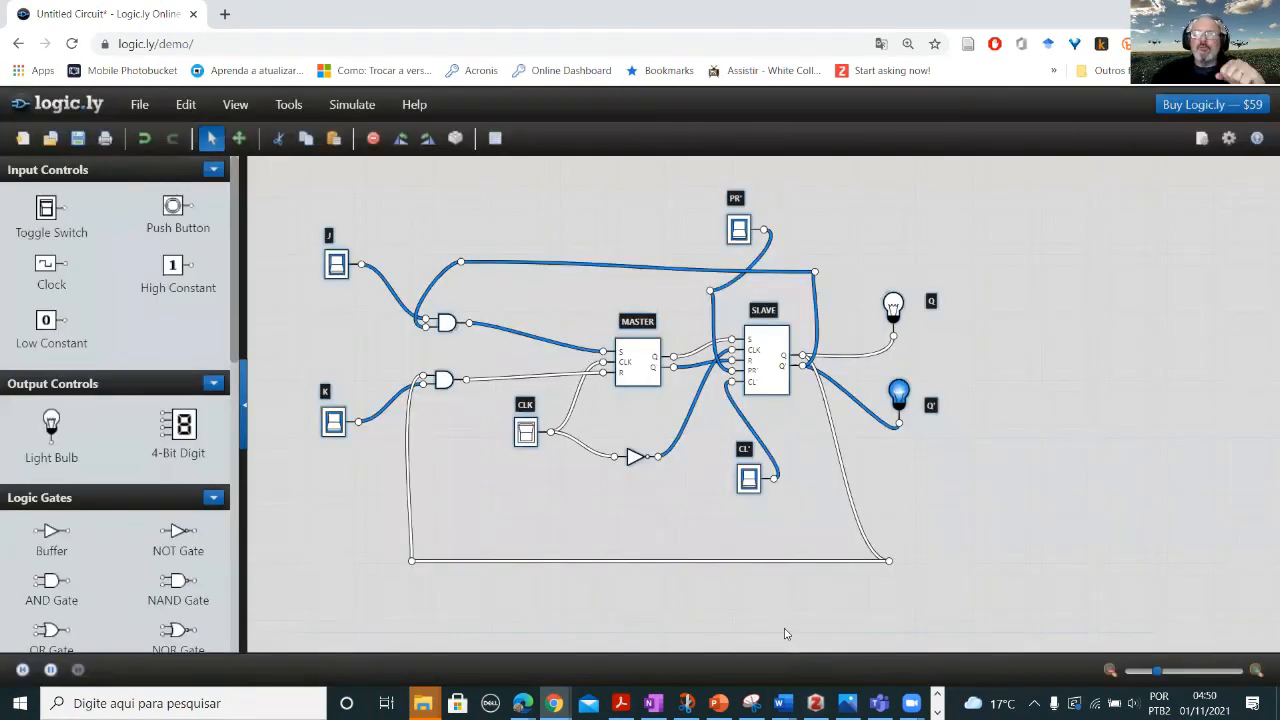